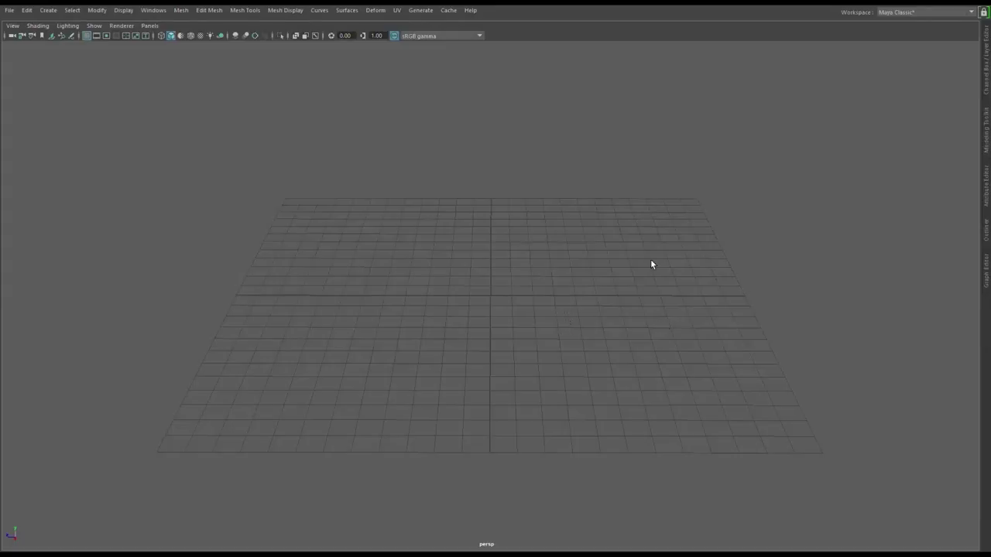
Toggle the view layout with Space to reach a full-size front view for the phone reference.
key(space)
key(space)
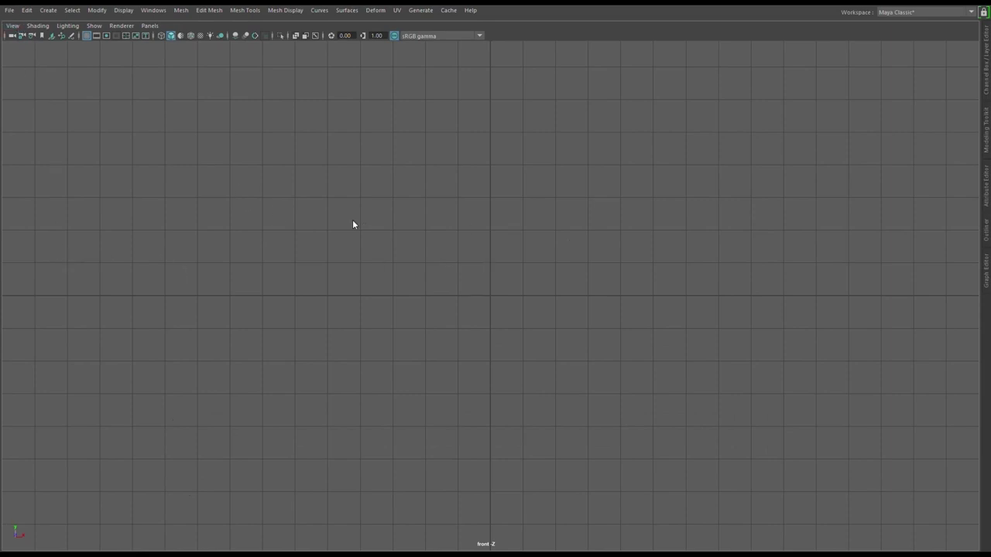
Zoom and frame the phone reference image in the front view.
key(w)
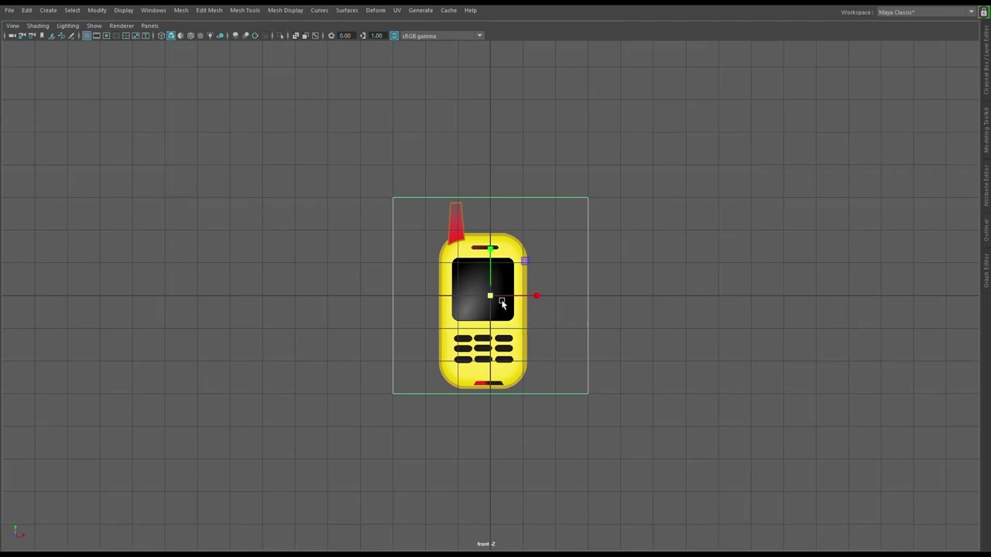
scroll(641, 213, up, 3)
scroll(815, 219, up, 2)
mouse_move(815, 219)
alt+middle_down()
mouse_move(794, 279)
mouse_move(788, 372)
mouse_move(735, 282)
alt+middle_up()
click(728, 281)
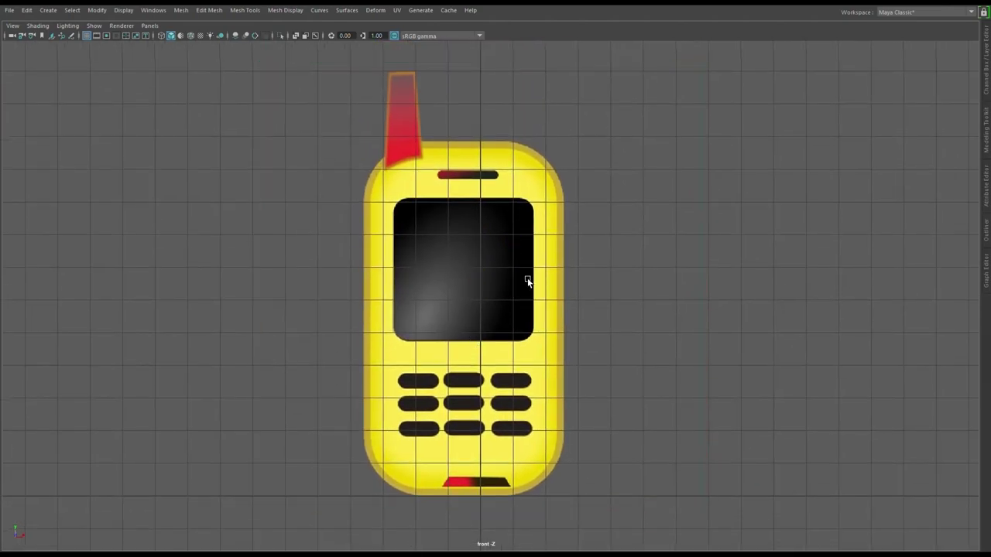
In perspective, select the reference image plane and lower its Alpha Gain to 0.3.
key(space)
key(space)
mouse_move(606, 356)
alt+mouse_down()
mouse_move(462, 341)
mouse_move(423, 300)
alt+mouse_up()
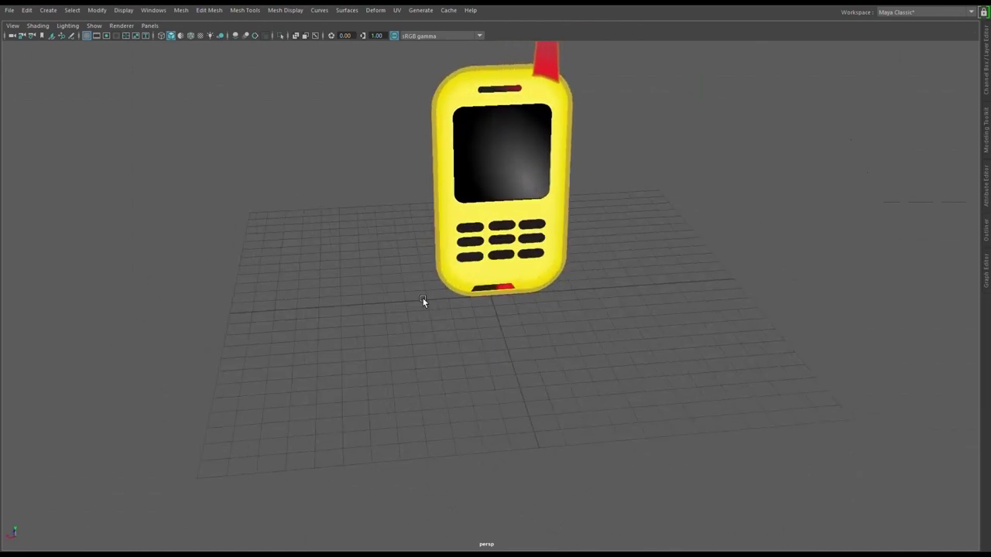
click(423, 300)
mouse_move(629, 249)
alt+mouse_down()
mouse_move(351, 130)
mouse_move(473, 227)
alt+mouse_up()
key(ctrl+a)
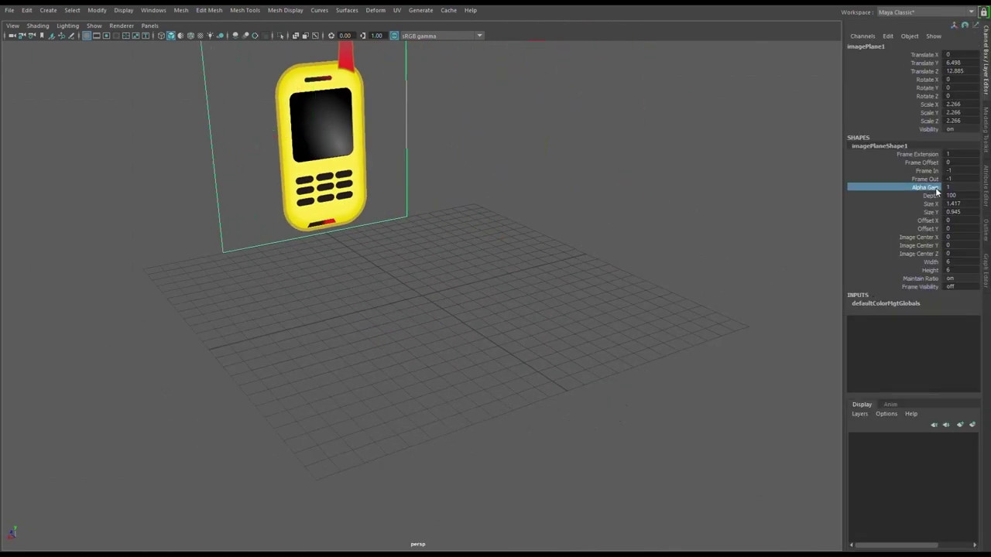
click(925, 187)
mouse_move(310, 171)
middle_down()
mouse_move(348, 171)
mouse_move(443, 277)
middle_up()
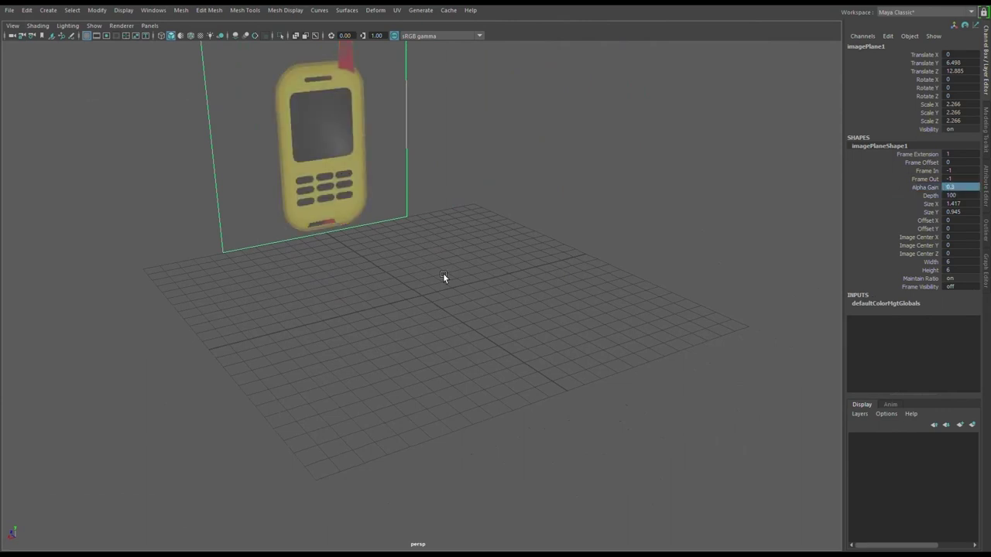
key(ctrl+a)
key(space)
key(space)
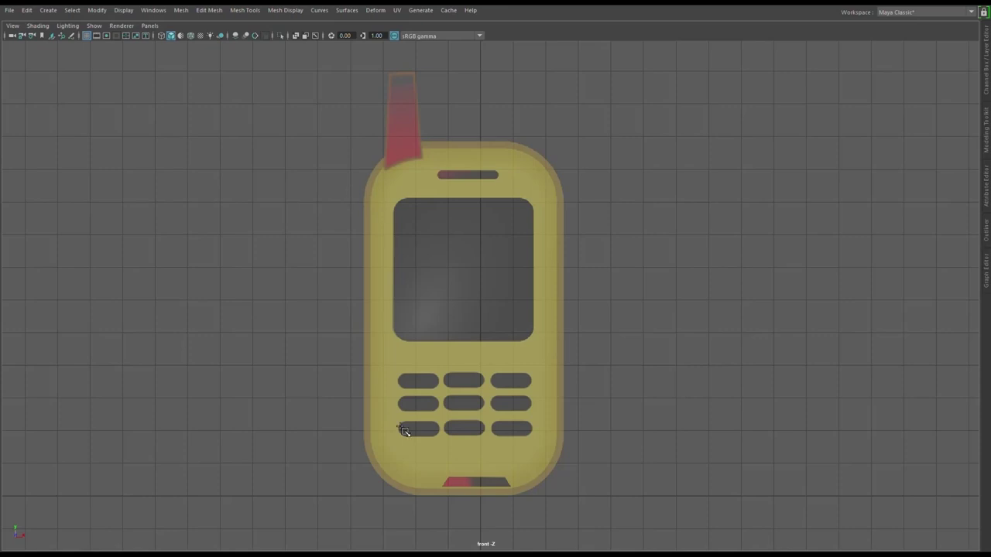
Drag out an interactive polygon plane over the keypad's left half and inspect it in perspective.
drag(464, 498, 375, 299)
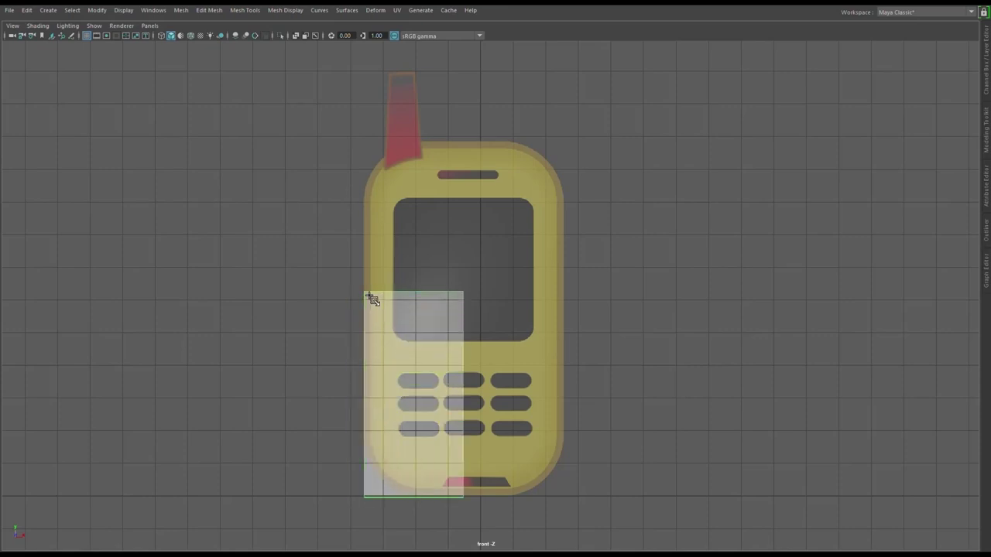
drag(375, 299, 375, 299)
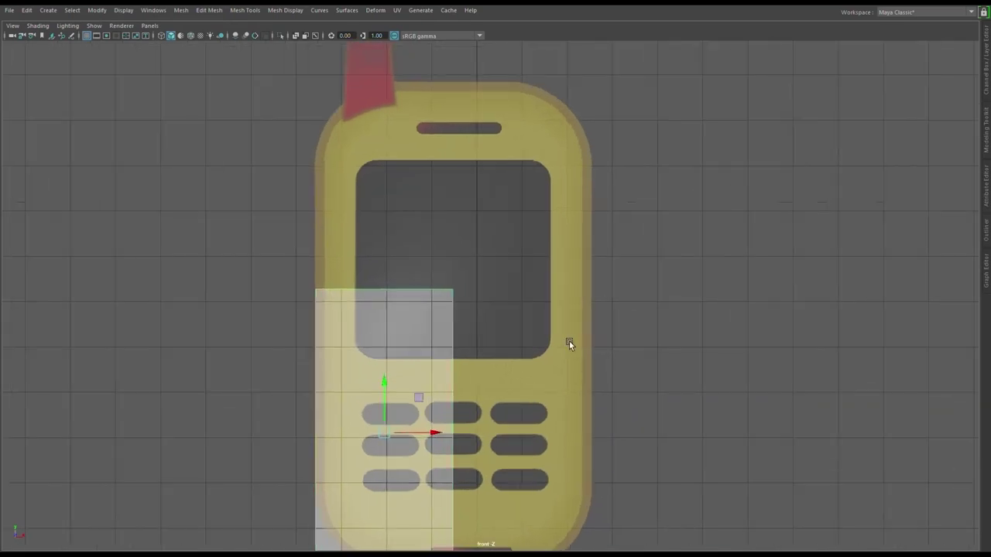
key(space)
key(space)
mouse_move(535, 335)
alt+mouse_down()
mouse_move(885, 291)
mouse_move(800, 278)
mouse_move(223, 266)
mouse_move(292, 305)
alt+mouse_up()
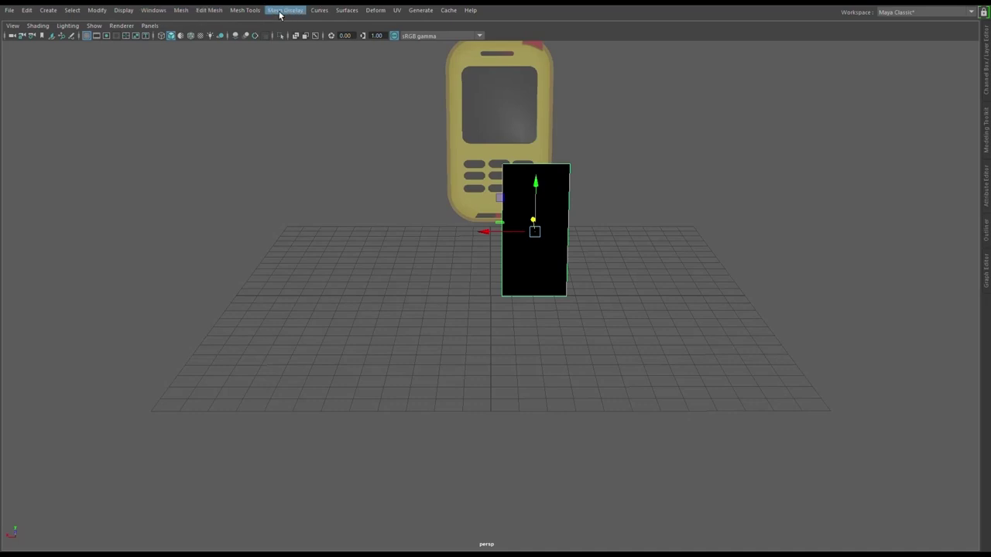
Reselect the plane and frame its lower-left corner in a maximized front view.
click(285, 56)
click(565, 232)
key(space)
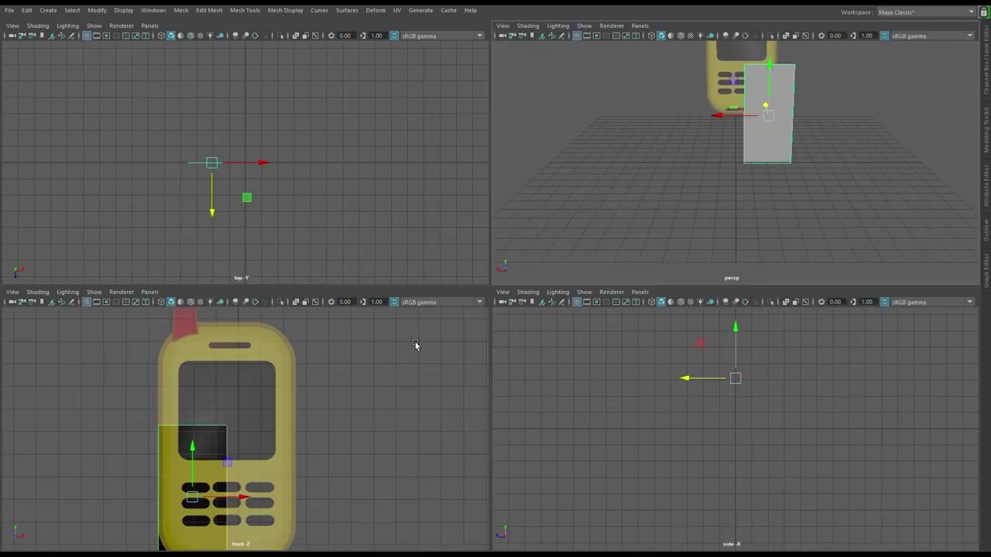
key(space)
alt+middle_drag(522, 310, 530, 320)
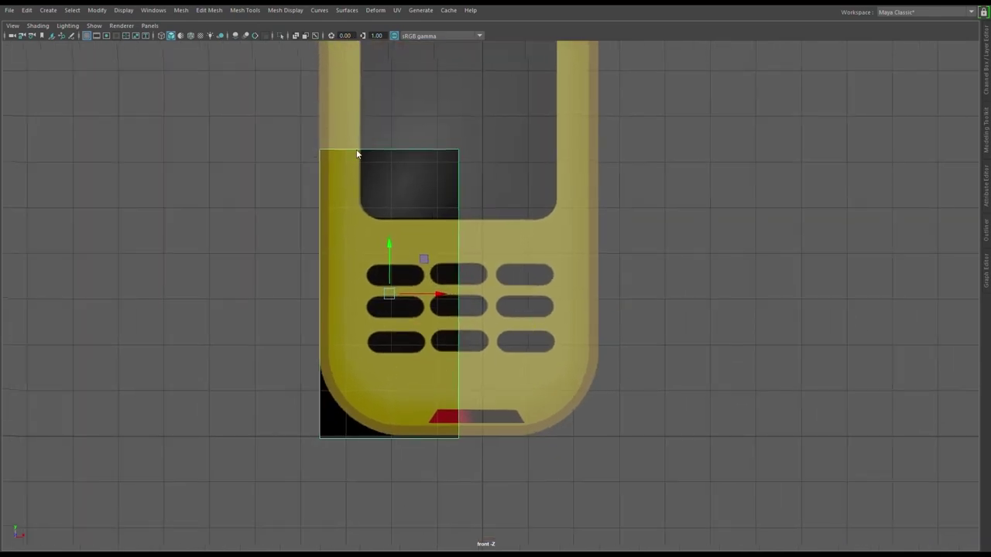
scroll(338, 161, up, 3)
scroll(387, 294, up, 2)
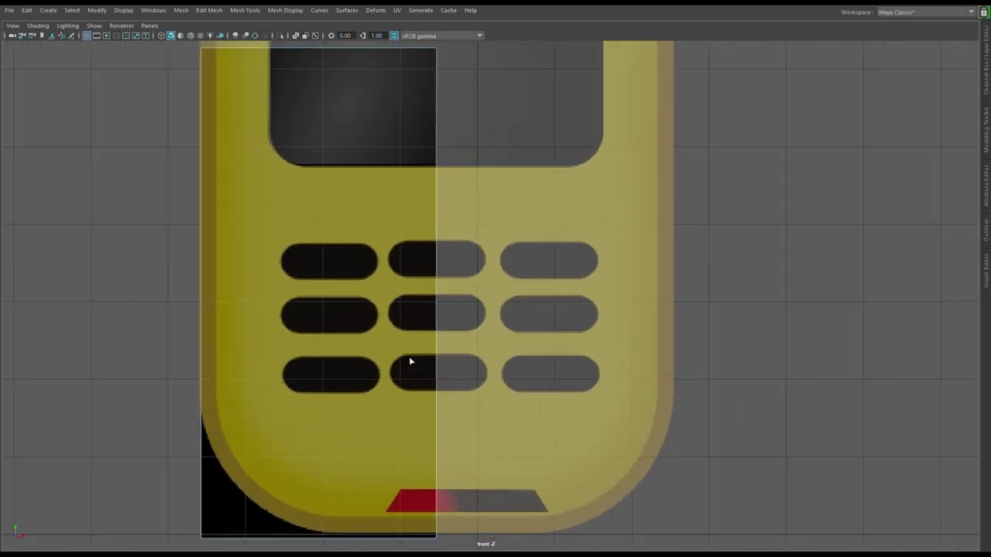
alt+middle_drag(408, 356, 485, 266)
Insert two horizontal edge loops near the bottom and three vertical loops across the plane.
click(426, 260)
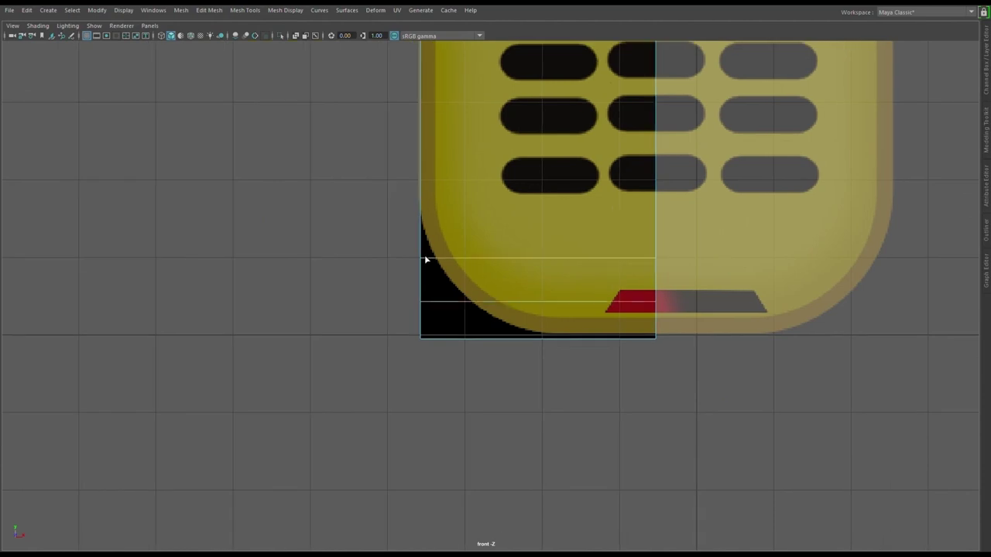
click(428, 217)
scroll(507, 274, up, 1)
scroll(506, 274, up, 1)
click(461, 347)
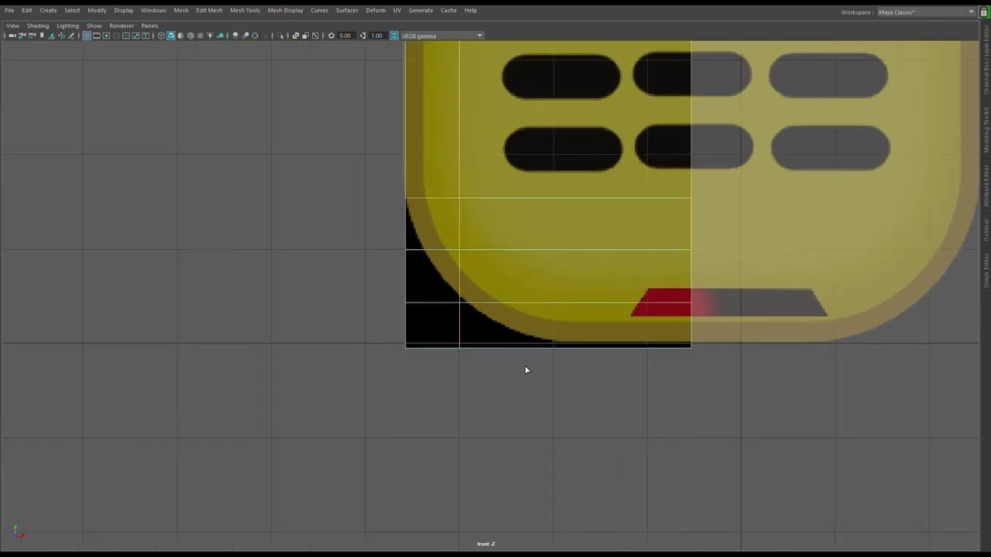
click(546, 358)
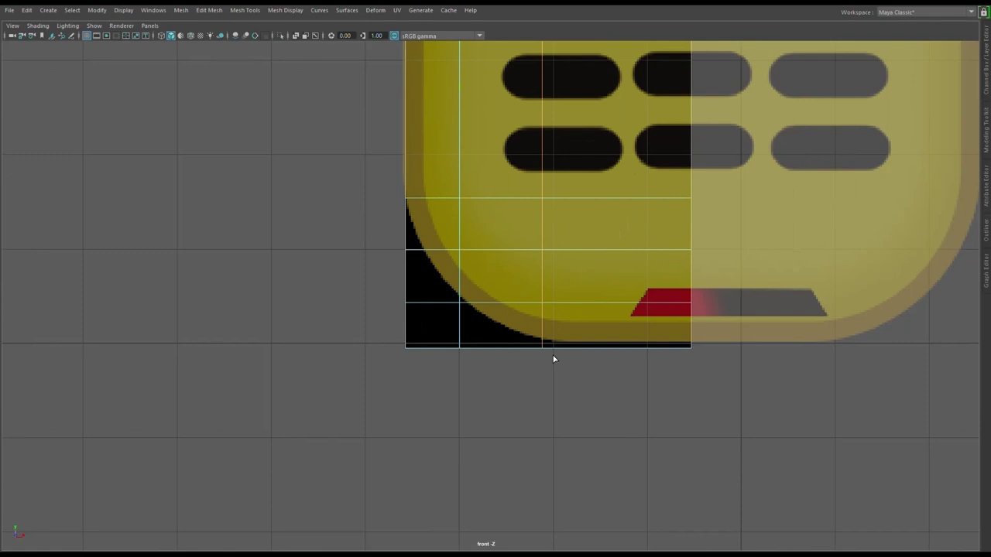
click(622, 355)
Move the plane slightly left so it sits on the reference.
scroll(646, 400, up, 1)
scroll(638, 401, down, 3)
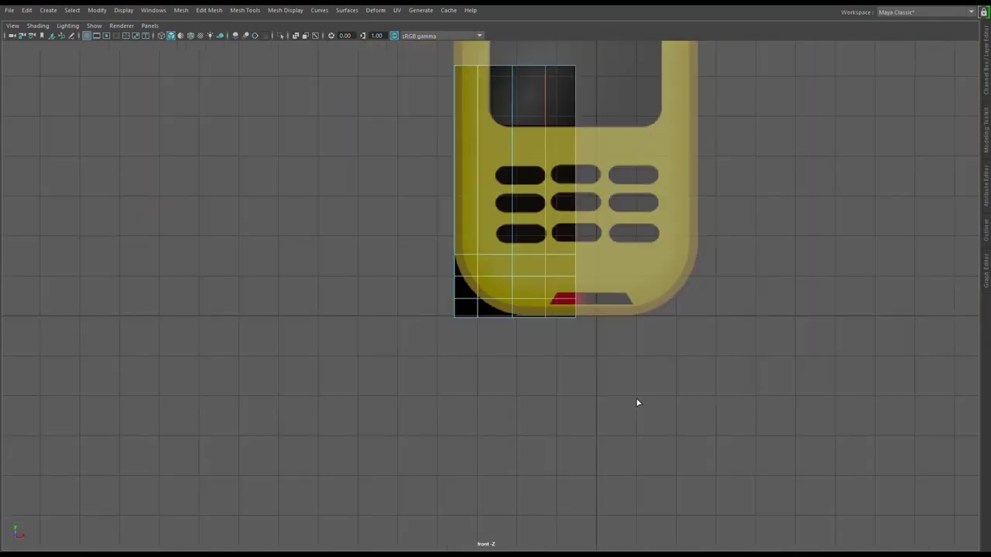
scroll(564, 361, up, 1)
scroll(522, 255, up, 1)
scroll(553, 320, up, 1)
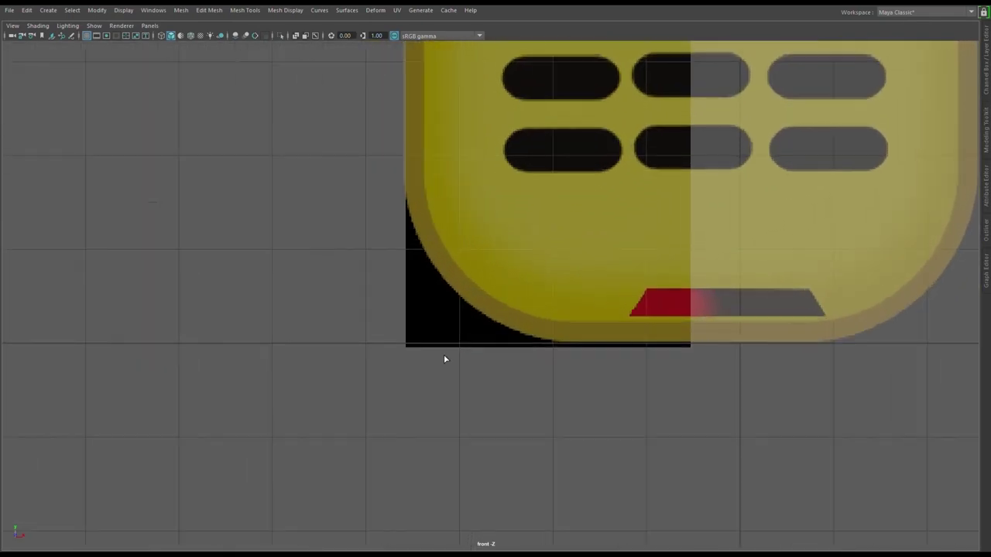
scroll(566, 381, down, 3)
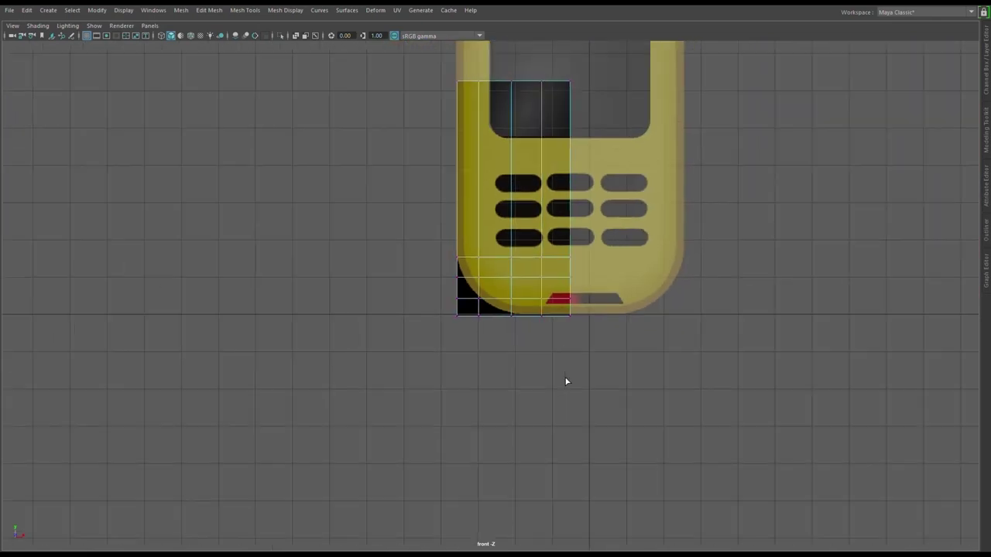
scroll(516, 292, up, 1)
scroll(515, 293, up, 1)
click(517, 292)
drag(584, 172, 570, 182)
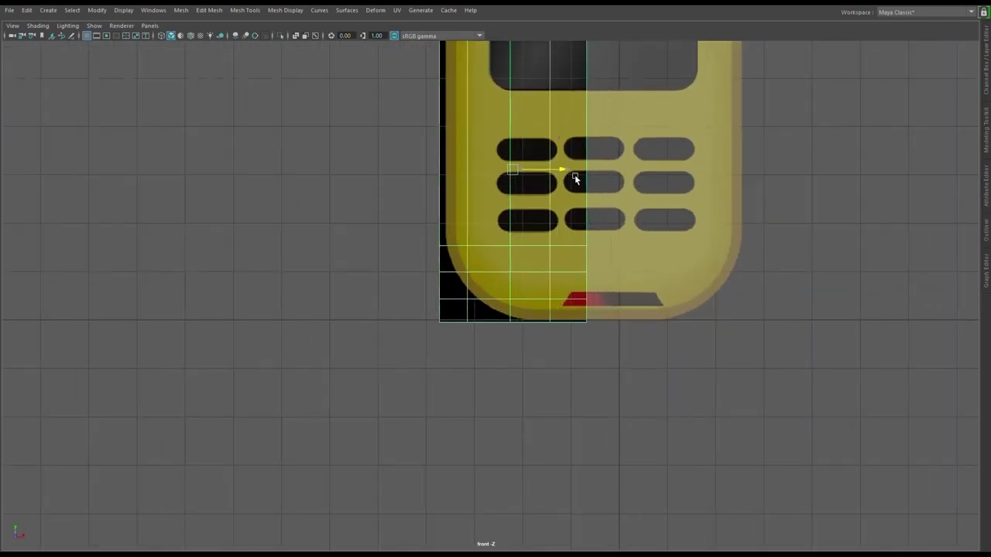
scroll(545, 299, down, 2)
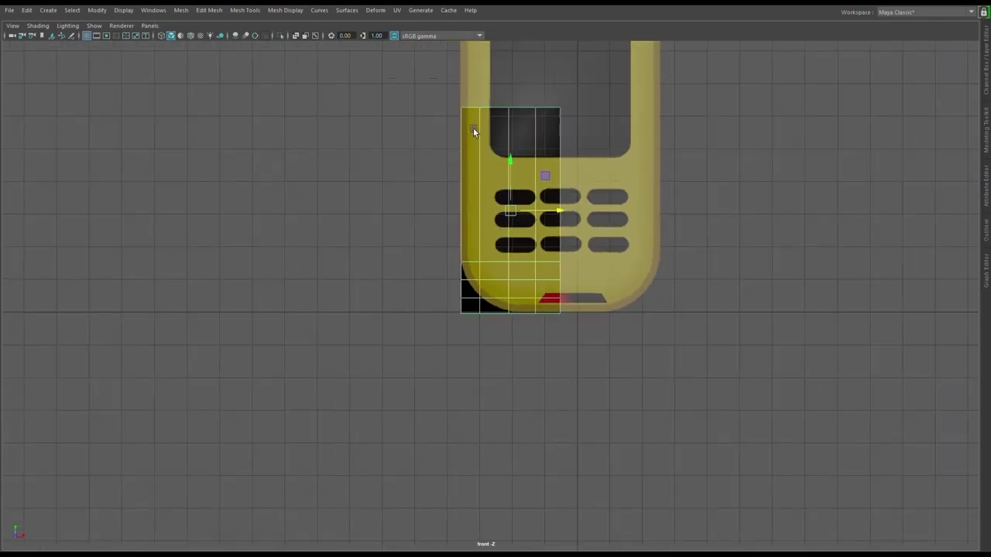
In vertex mode, shift two vertex columns left to line up with the keypad keys.
key(F9)
mouse_move(491, 83)
mouse_down()
mouse_move(537, 226)
mouse_move(532, 348)
mouse_up()
drag(566, 213, 551, 215)
drag(532, 109, 552, 360)
drag(587, 214, 564, 216)
Select the bottom row and the left column of vertices.
scroll(553, 321, up, 2)
scroll(526, 336, up, 4)
drag(335, 328, 708, 370)
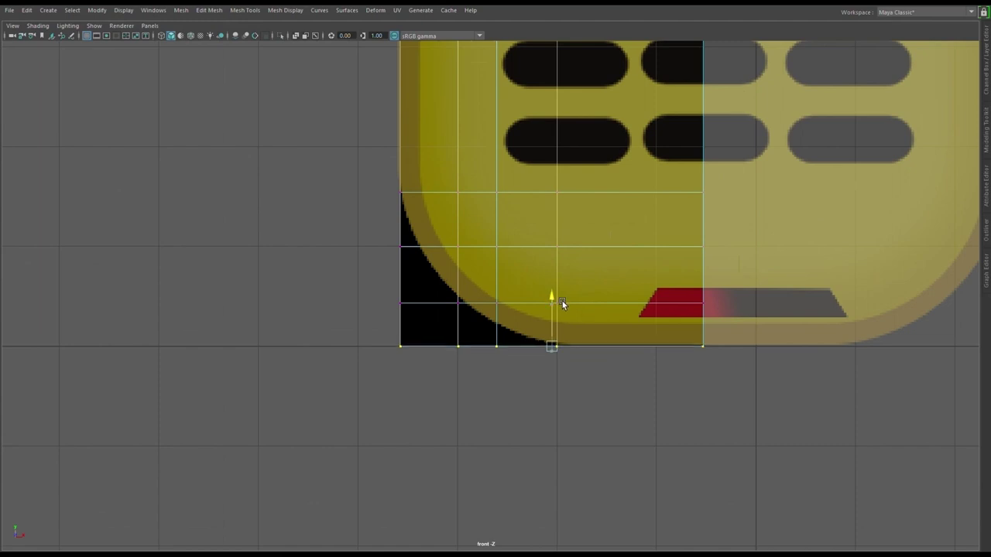
scroll(490, 299, up, 1)
scroll(434, 244, down, 5)
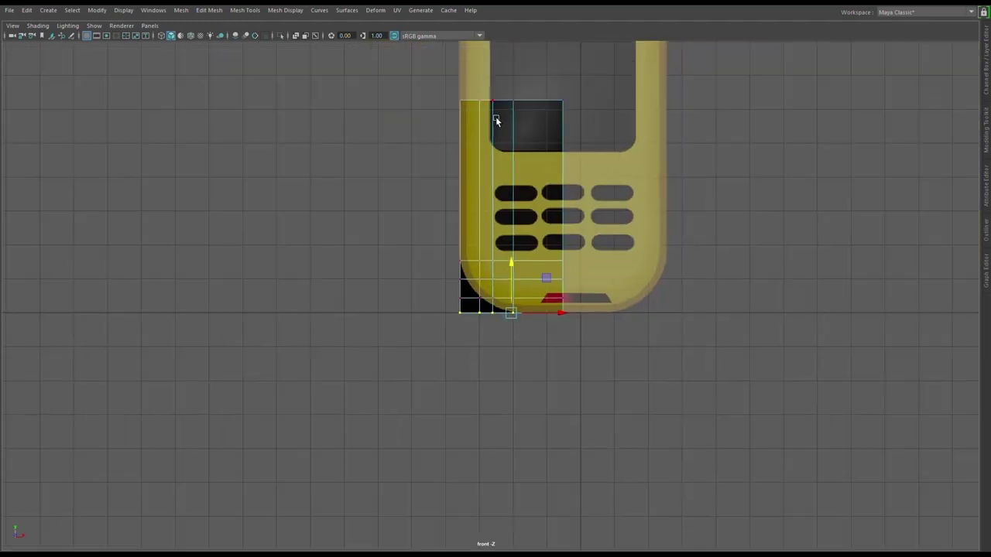
drag(469, 85, 486, 324)
scroll(549, 316, up, 3)
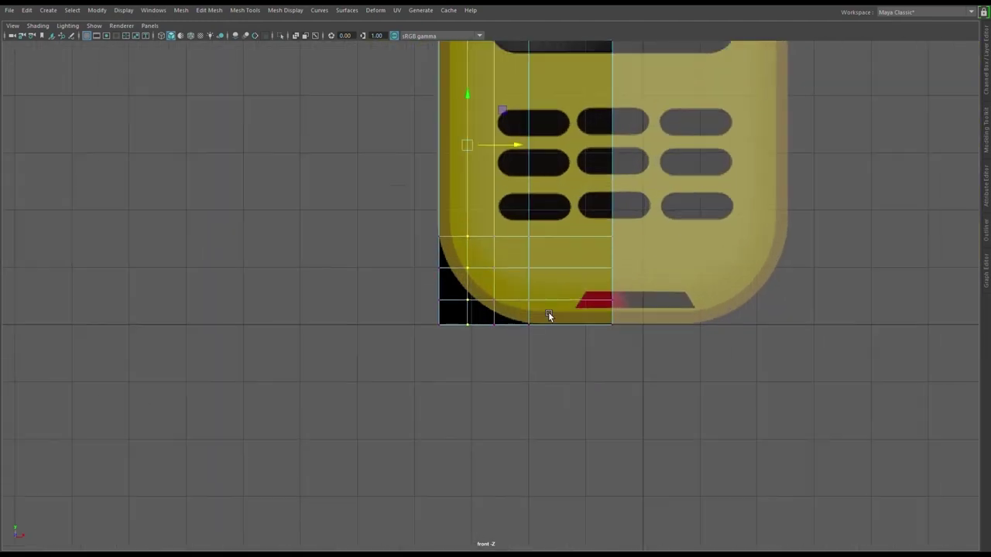
scroll(549, 316, up, 3)
scroll(549, 316, up, 1)
Try moving a left-edge vertex, undo it, and select the bottom-left corner vertices.
drag(387, 258, 346, 205)
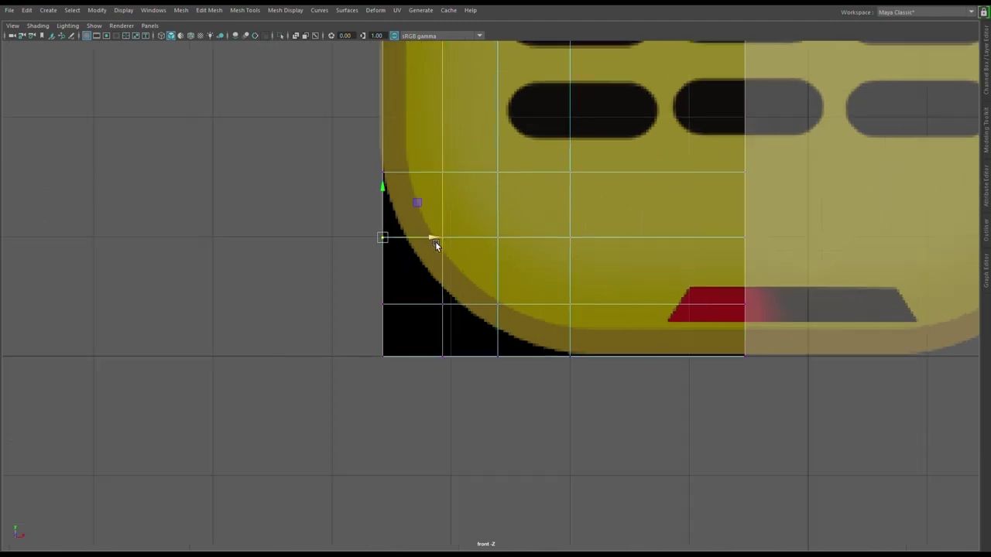
drag(435, 242, 459, 240)
scroll(459, 240, up, 1)
key(ctrl+z)
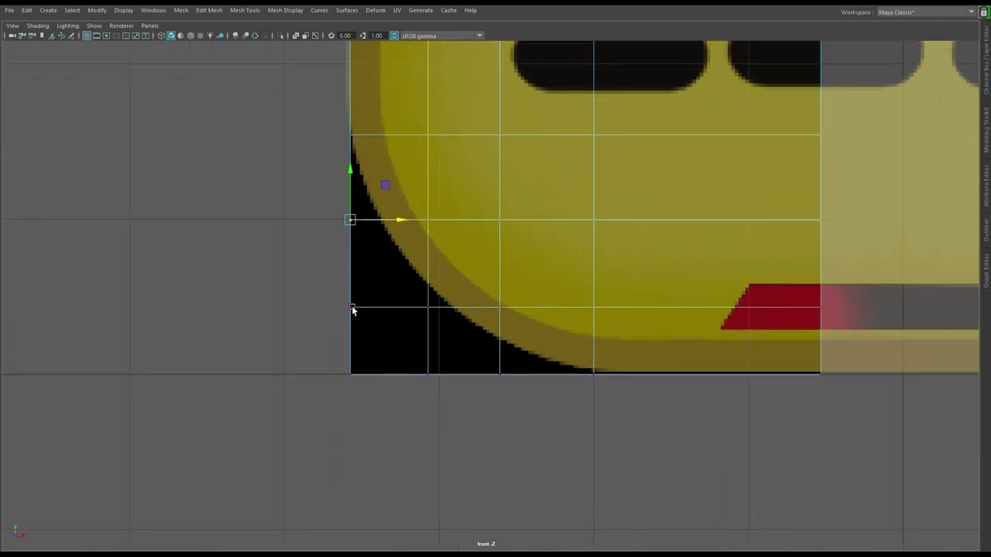
drag(340, 298, 368, 387)
shift+drag(418, 364, 441, 387)
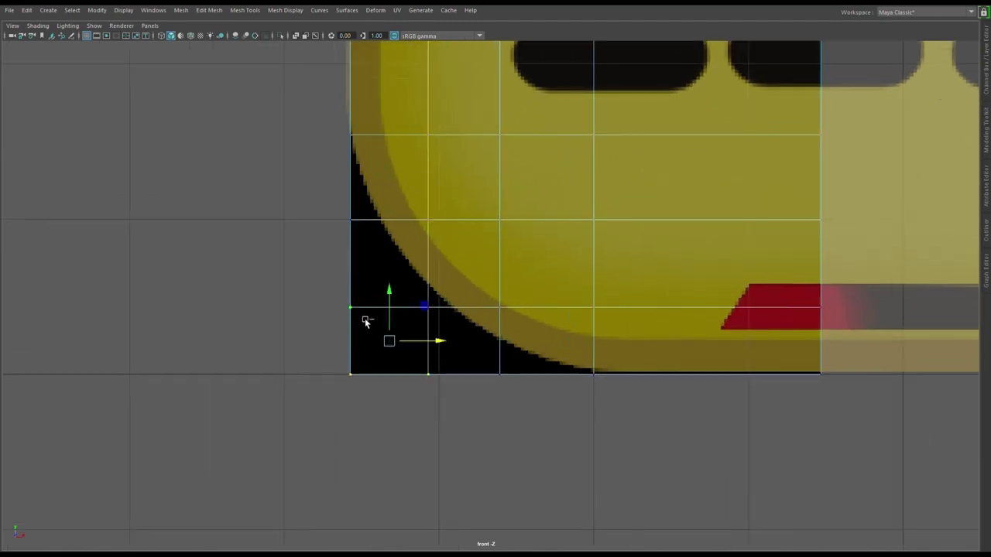
Merge the selected corner vertices using a merge threshold of 1.
shift+right_drag(394, 263, 417, 382)
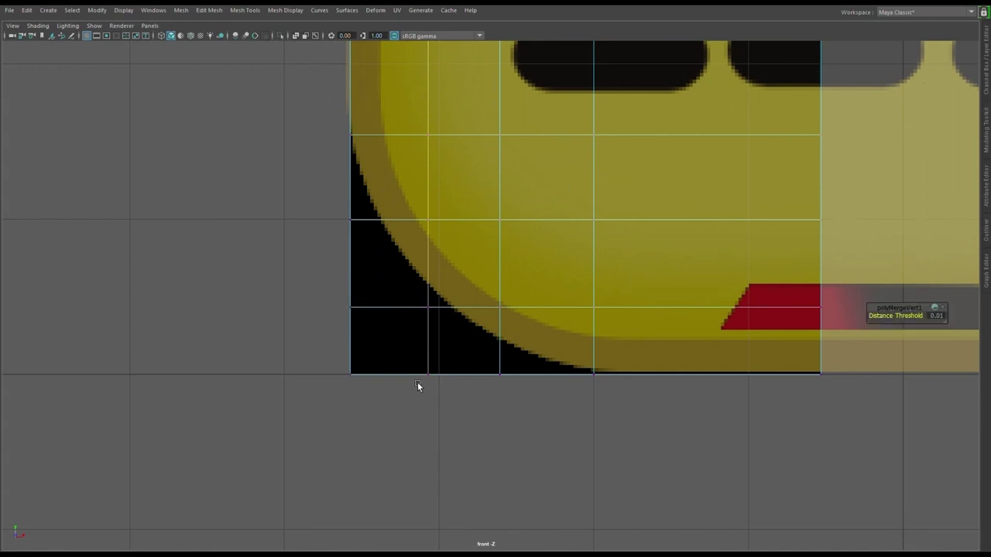
click(937, 316)
text(1)
key(Return)
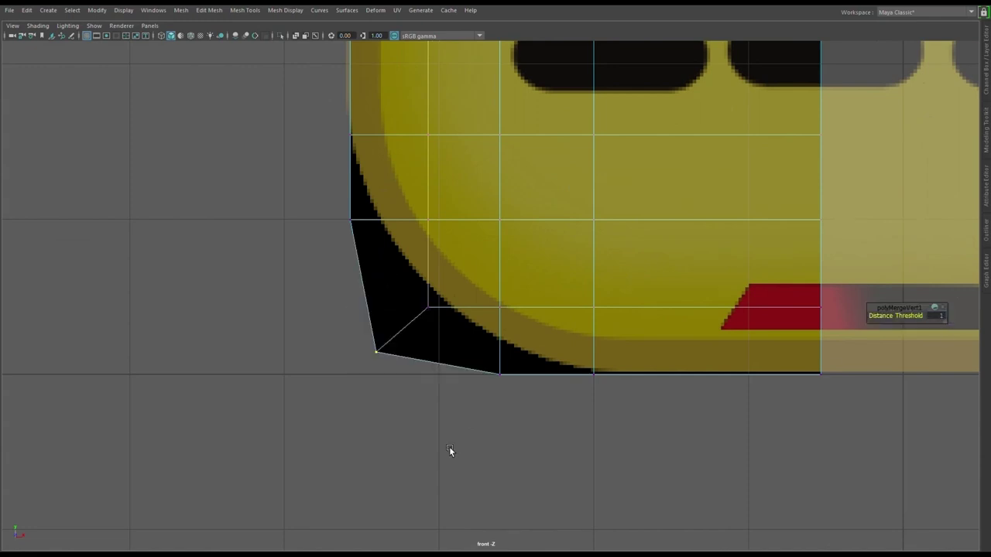
Pull the left-edge and corner vertices onto the reference's rounded lower-left corner.
scroll(292, 184, up, 2)
drag(353, 197, 390, 198)
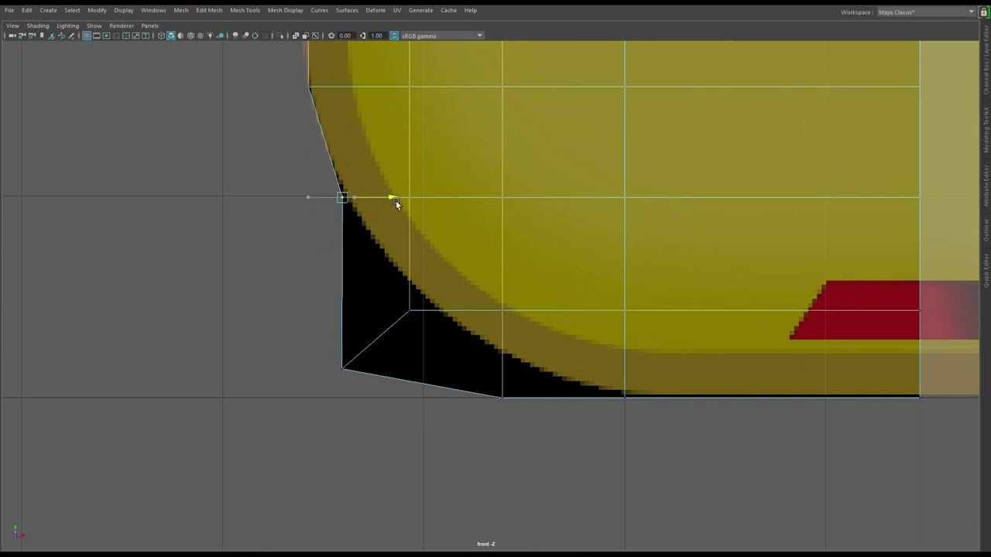
click(409, 310)
drag(313, 294, 449, 400)
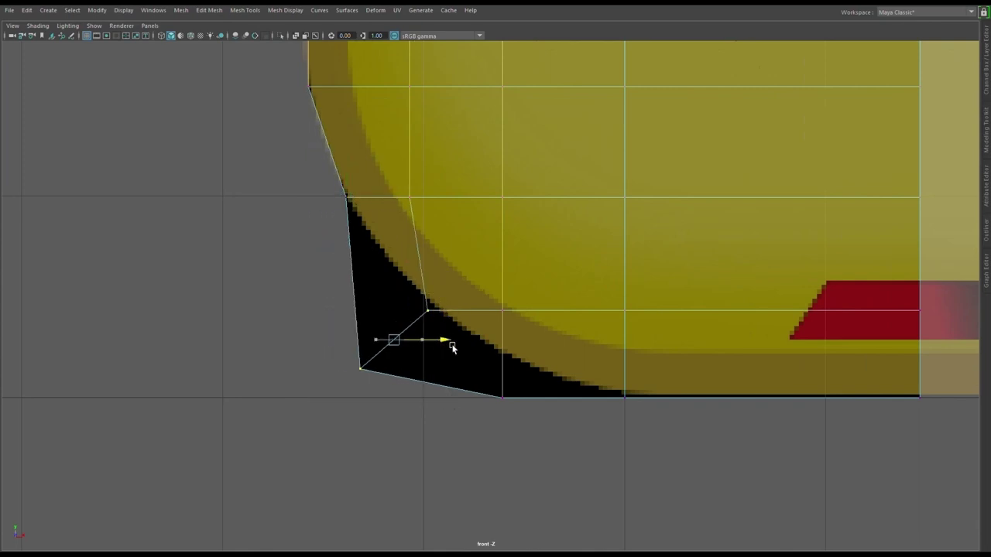
drag(454, 347, 455, 222)
drag(483, 287, 542, 406)
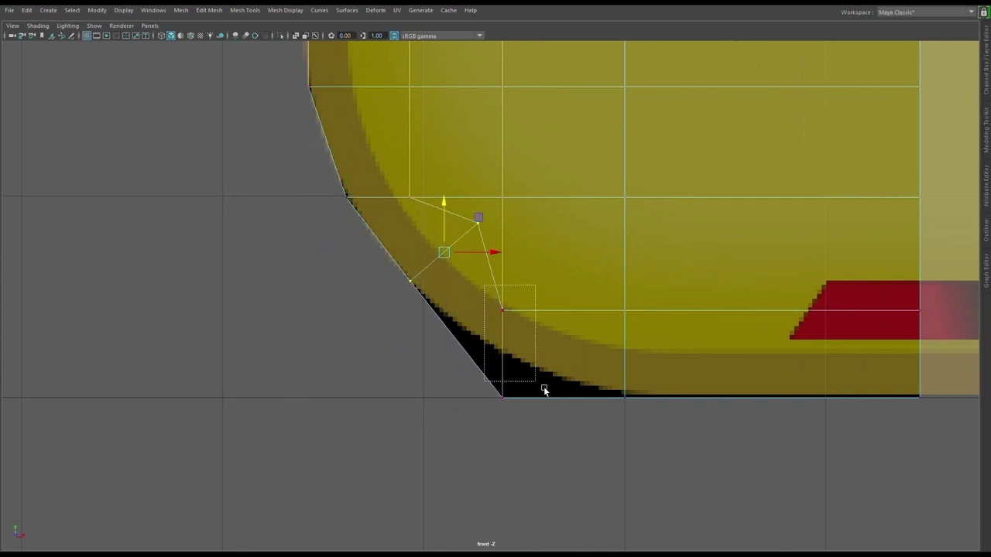
drag(503, 305, 529, 257)
Nudge the bottom-edge vertices up onto the reference and ease the inner vertex toward the curve.
drag(585, 369, 978, 470)
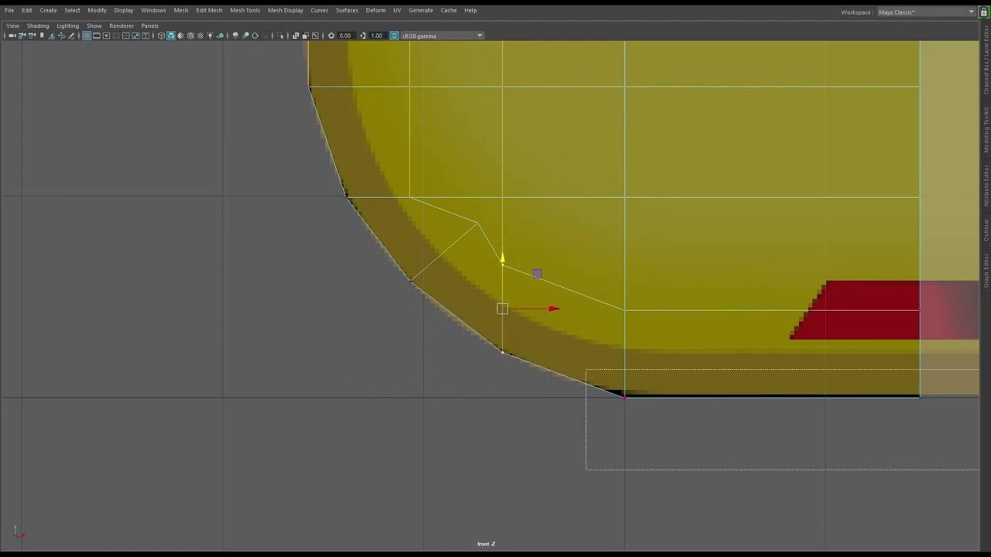
drag(782, 348, 783, 346)
key(F8)
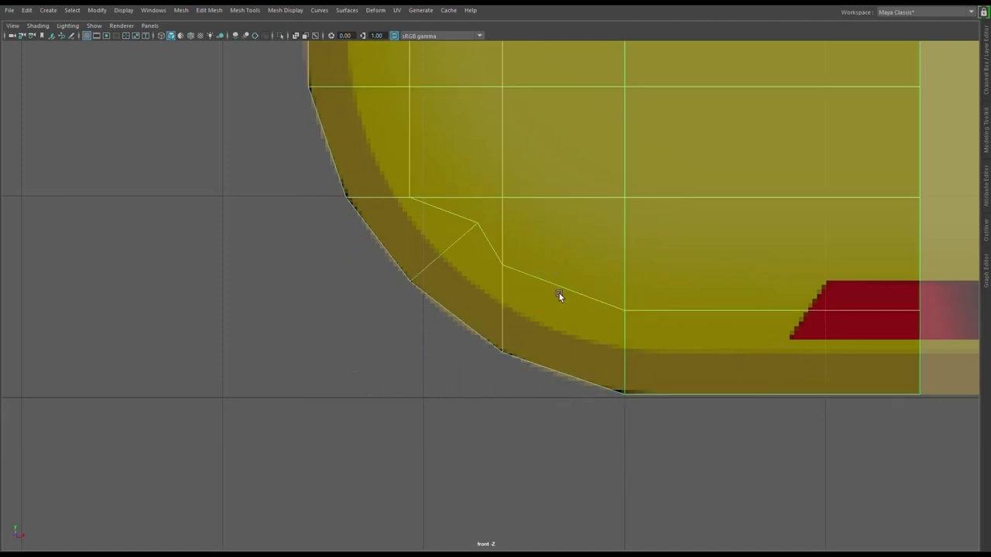
key(F8)
drag(452, 216, 505, 250)
Lower the bottom-edge vertices near the corner onto the reference's bottom edge.
scroll(744, 347, down, 5)
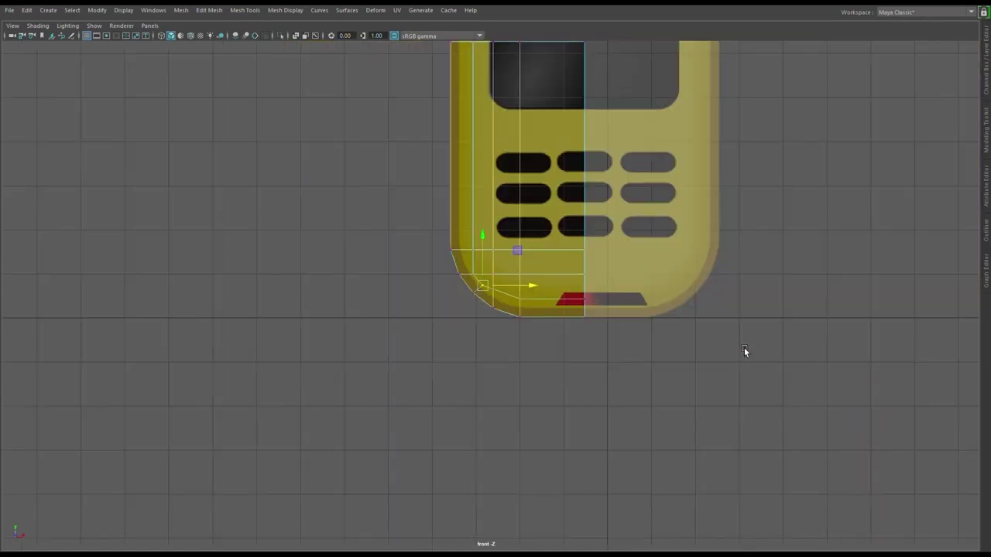
scroll(615, 342, up, 2)
scroll(507, 273, up, 2)
drag(771, 293, 584, 265)
key(F8)
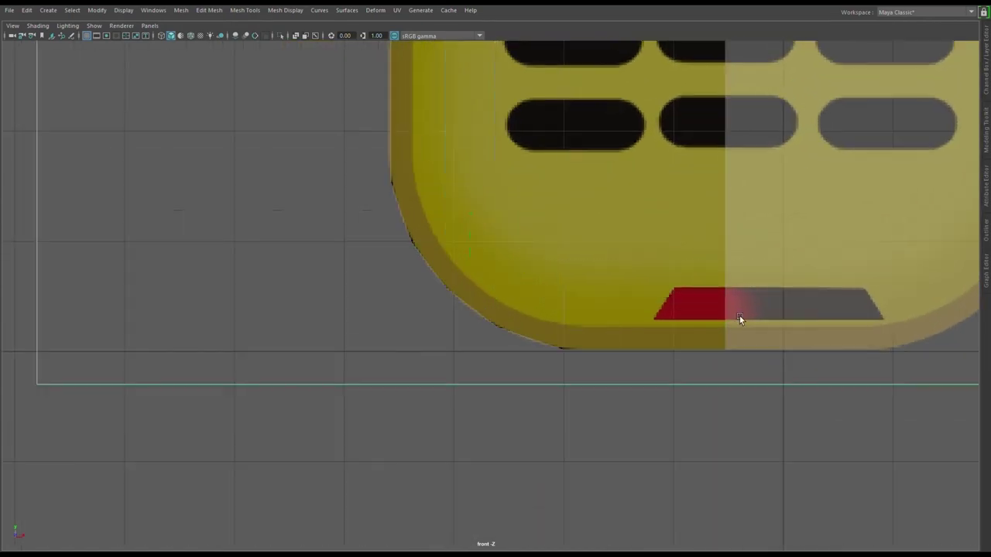
click(570, 333)
drag(786, 329, 506, 269)
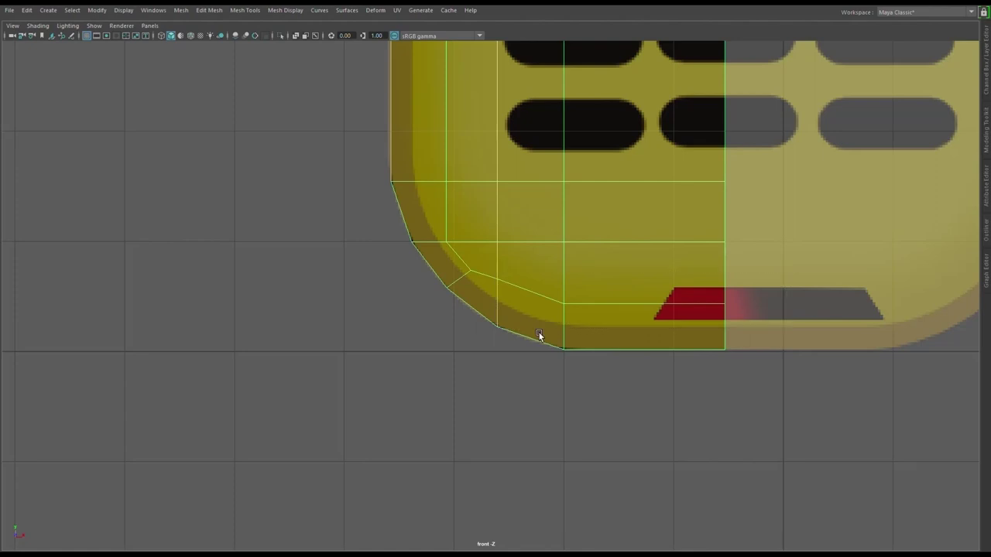
key(w)
drag(736, 317, 490, 265)
drag(617, 260, 621, 265)
alt+middle_drag(623, 264, 423, 431)
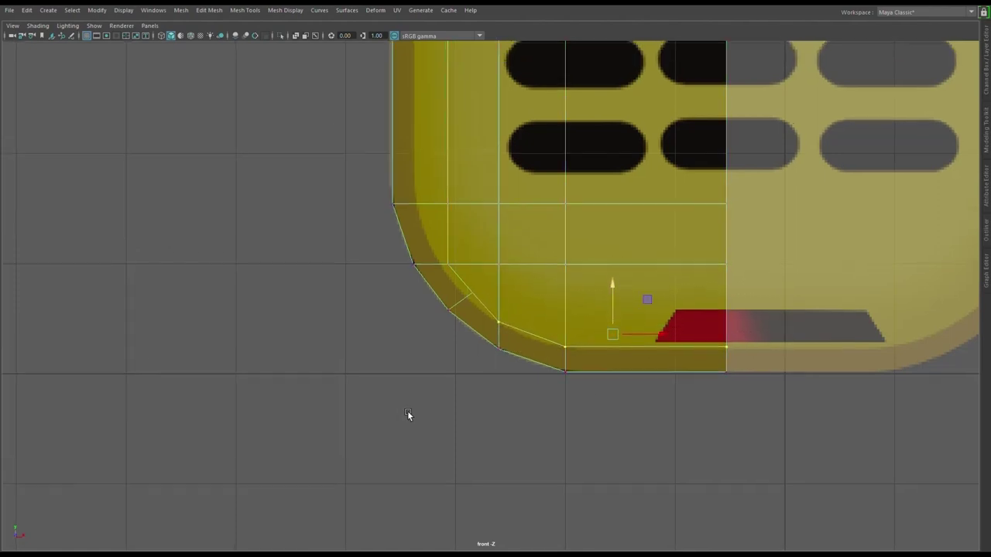
Shift the left vertex column outward to line up with the phone's edge.
scroll(423, 431, up, 2)
click(441, 405)
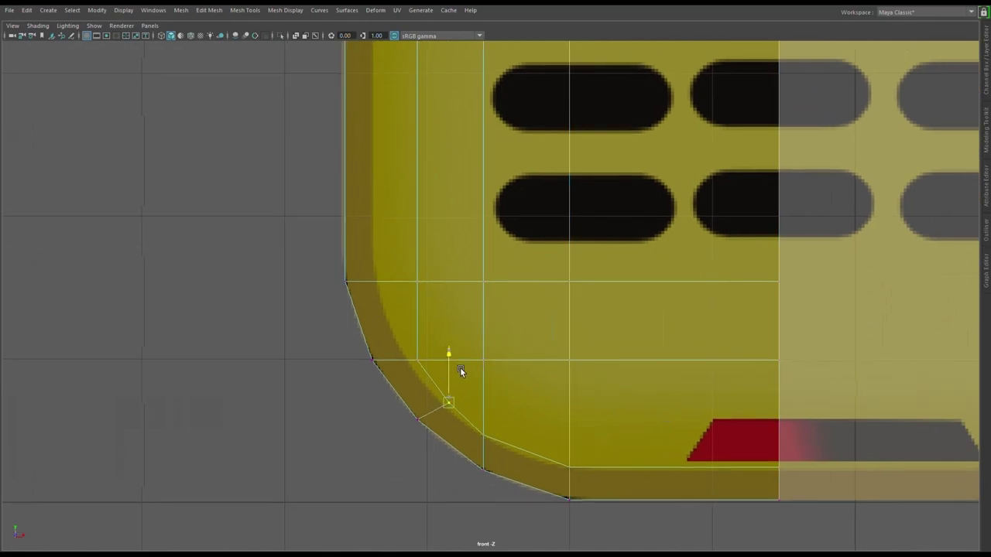
scroll(416, 288, down, 5)
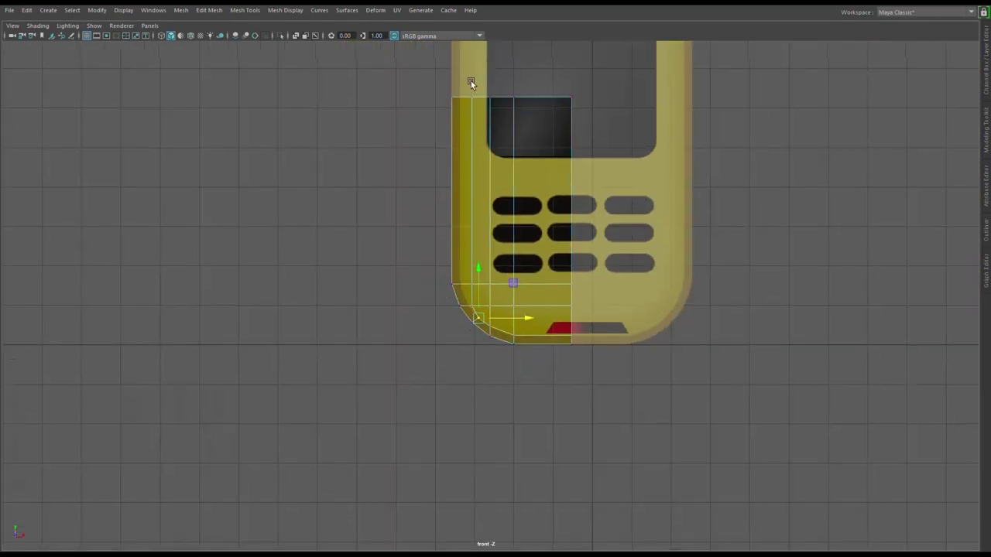
drag(471, 80, 497, 308)
scroll(527, 203, up, 1)
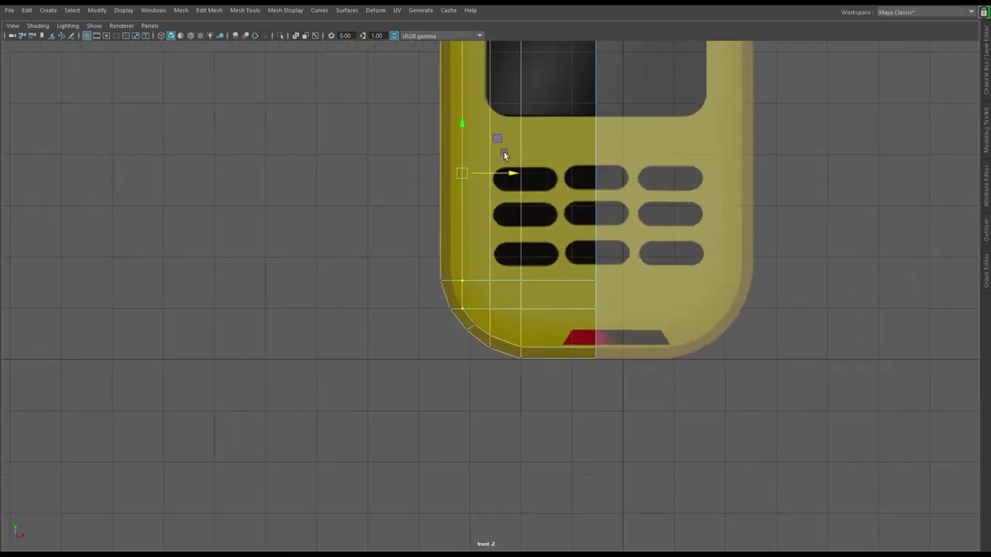
scroll(504, 151, down, 2)
middle_drag(495, 220, 486, 220)
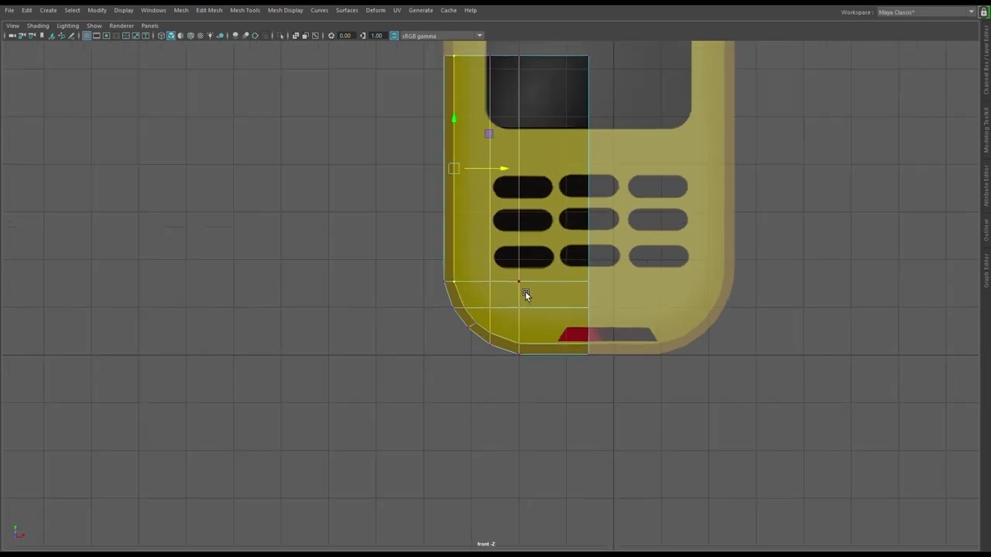
scroll(525, 291, up, 3)
mouse_move(715, 225)
alt+middle_down()
mouse_move(666, 344)
mouse_move(748, 314)
alt+middle_up()
scroll(667, 344, up, 3)
scroll(663, 343, up, 1)
scroll(479, 300, down, 4)
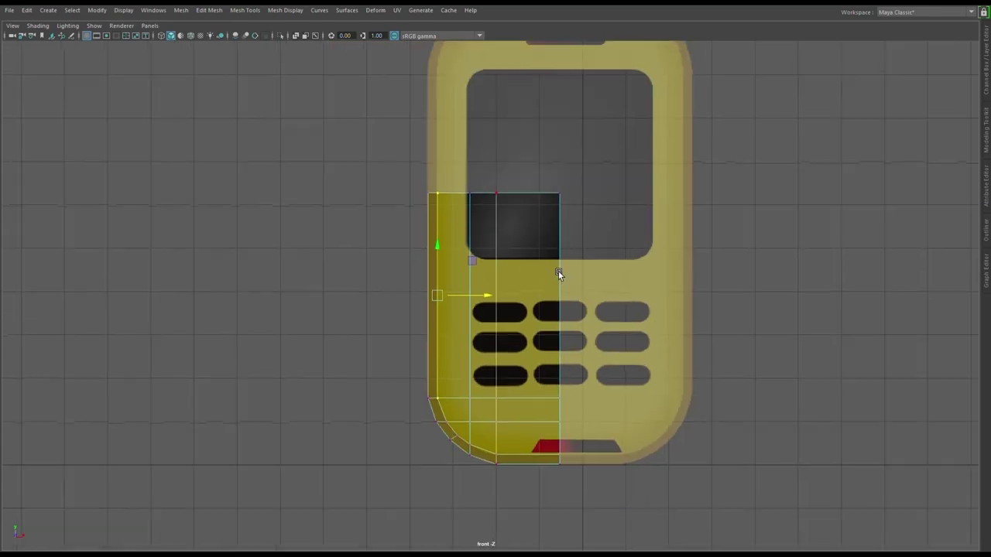
drag(465, 179, 489, 377)
Insert three horizontal edge loops leading up to the screen's bottom edge.
scroll(604, 275, up, 1)
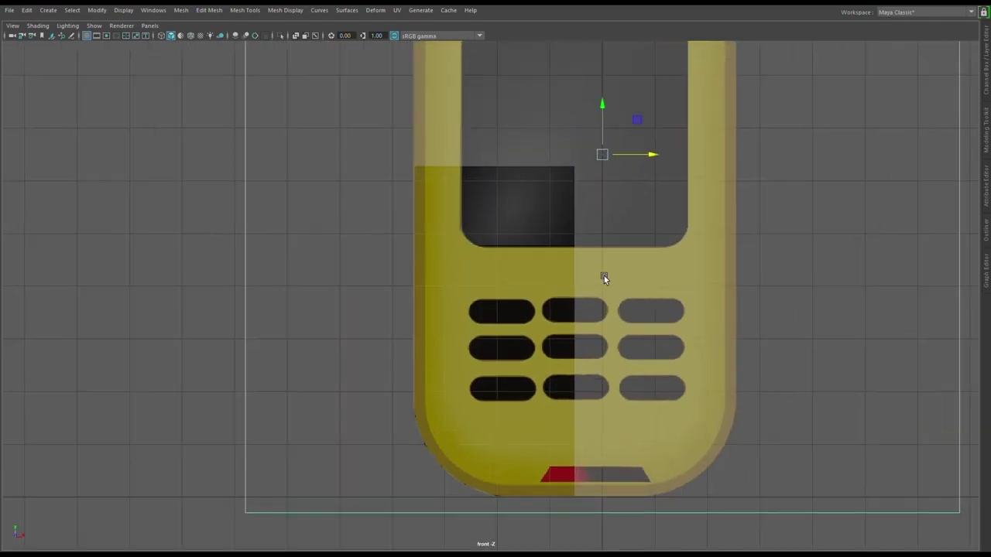
scroll(608, 254, up, 2)
scroll(572, 290, up, 1)
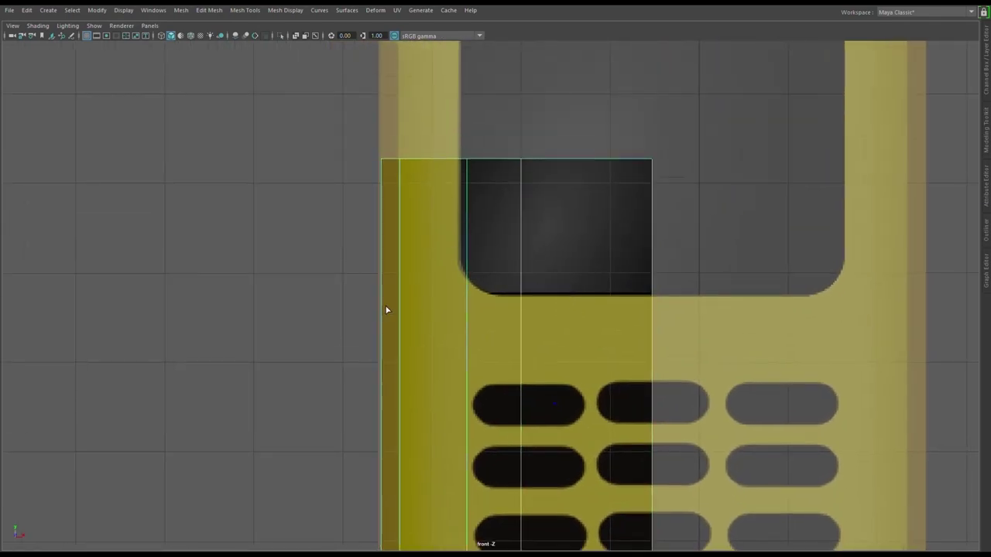
click(385, 301)
click(387, 278)
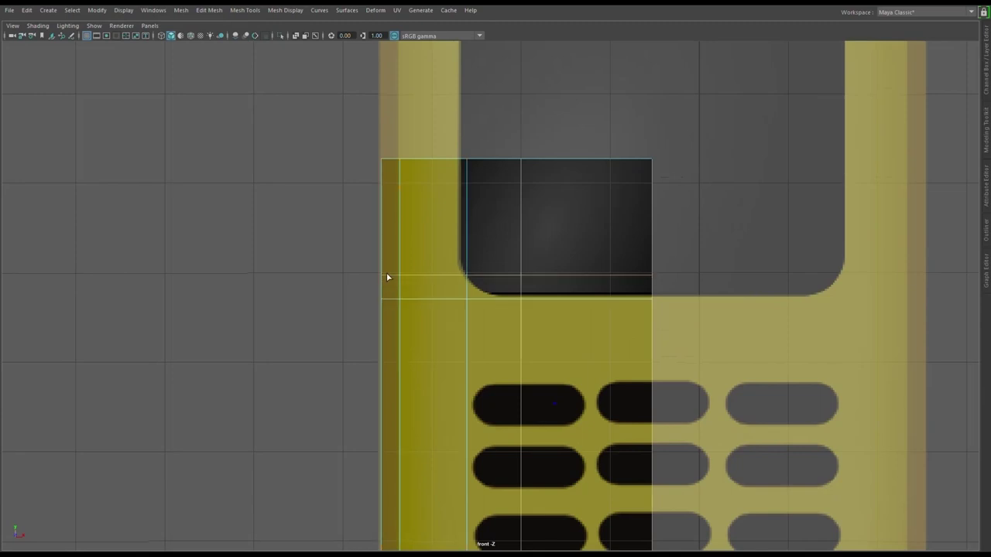
click(388, 249)
scroll(573, 363, up, 3)
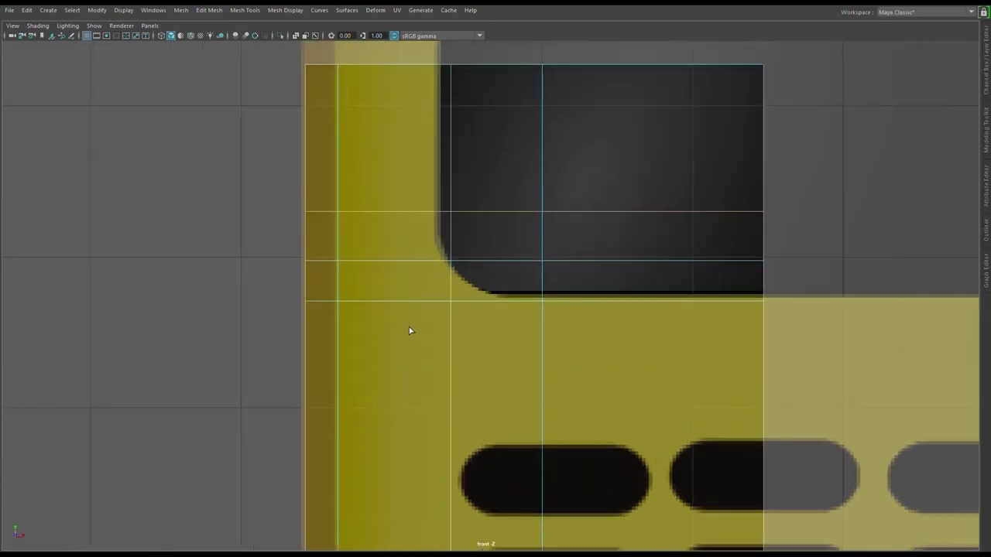
Insert a vertical edge loop under the screen, undoing a misplaced corner-vertex move.
click(460, 207)
click(453, 203)
scroll(418, 249, down, 5)
click(501, 454)
scroll(527, 372, up, 2)
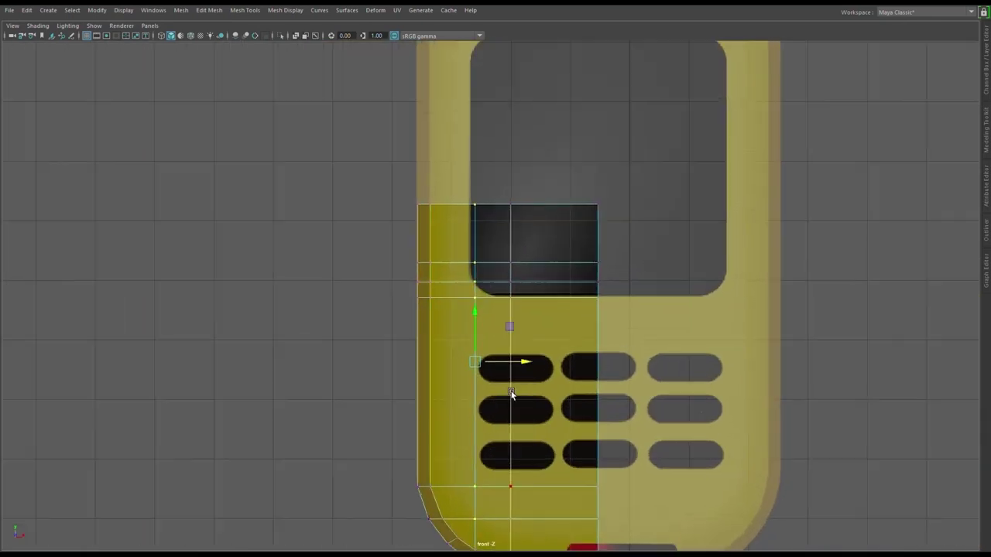
scroll(524, 368, up, 2)
scroll(525, 368, up, 1)
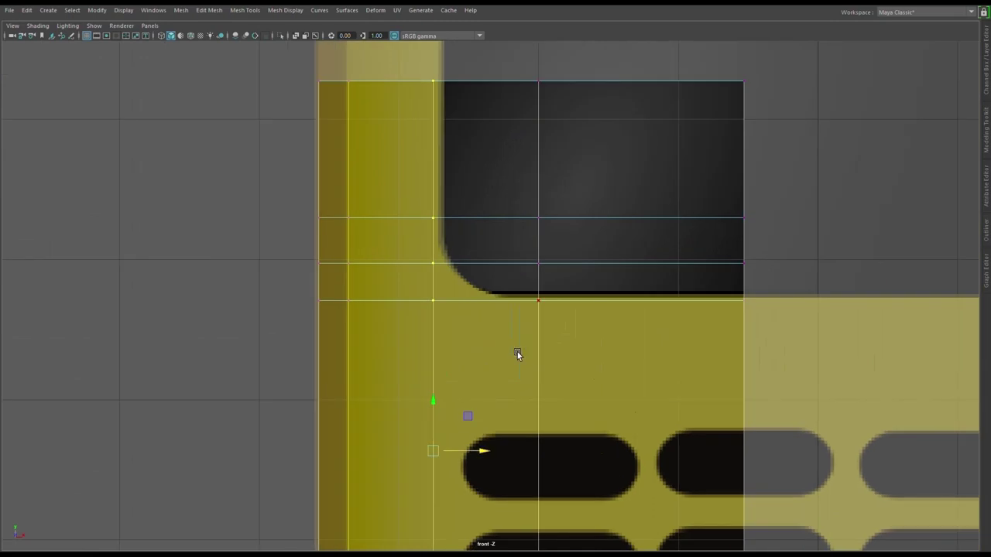
mouse_move(447, 314)
mouse_down()
mouse_move(470, 247)
mouse_move(453, 276)
mouse_move(477, 266)
mouse_up()
key(ctrl+z)
Add another horizontal loop, slide it down, and bend corner vertices around the screen's rounded corner.
click(743, 208)
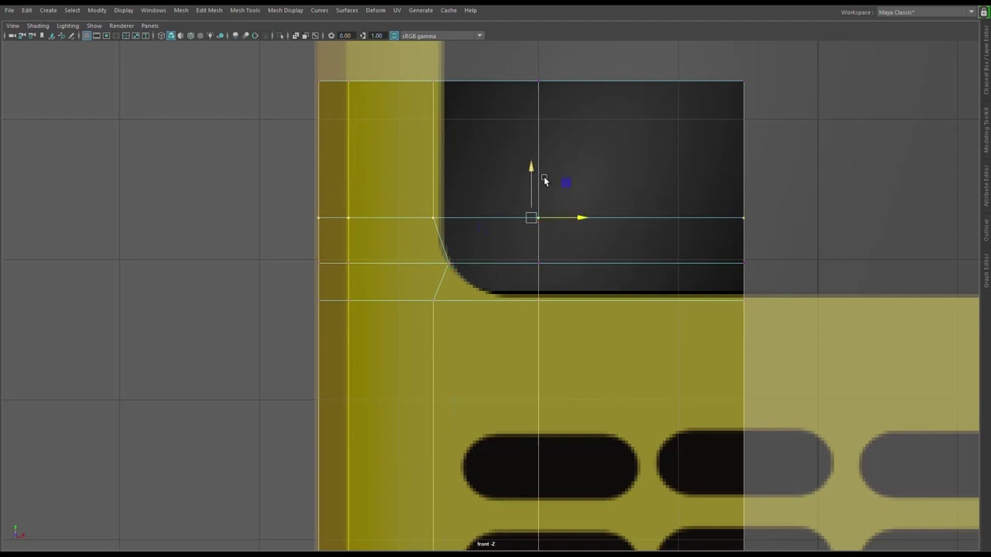
drag(546, 184, 541, 211)
drag(461, 252, 579, 329)
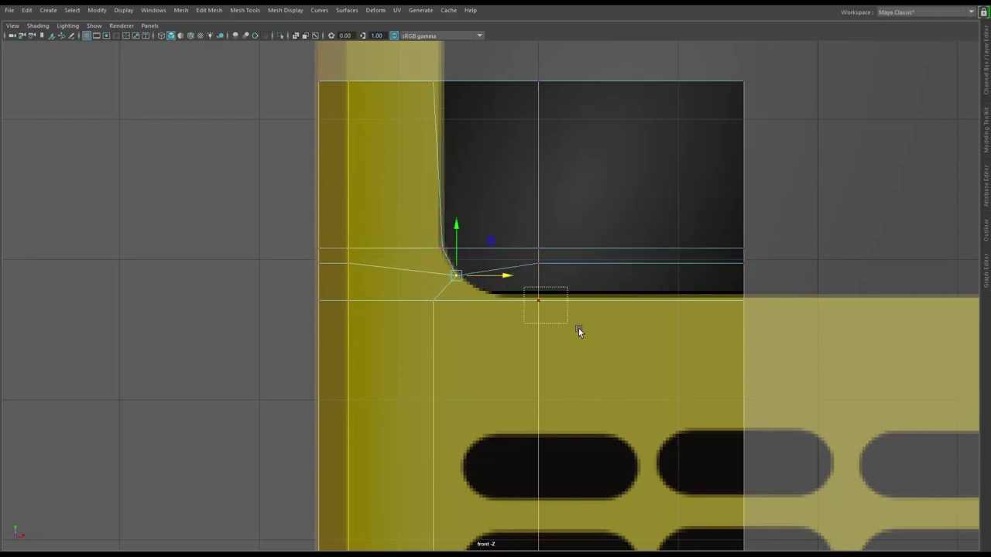
scroll(579, 326, down, 5)
Try shifting the vertex column below the screen and the corner vertex, then undo those moves.
drag(491, 207, 539, 455)
scroll(539, 394, up, 5)
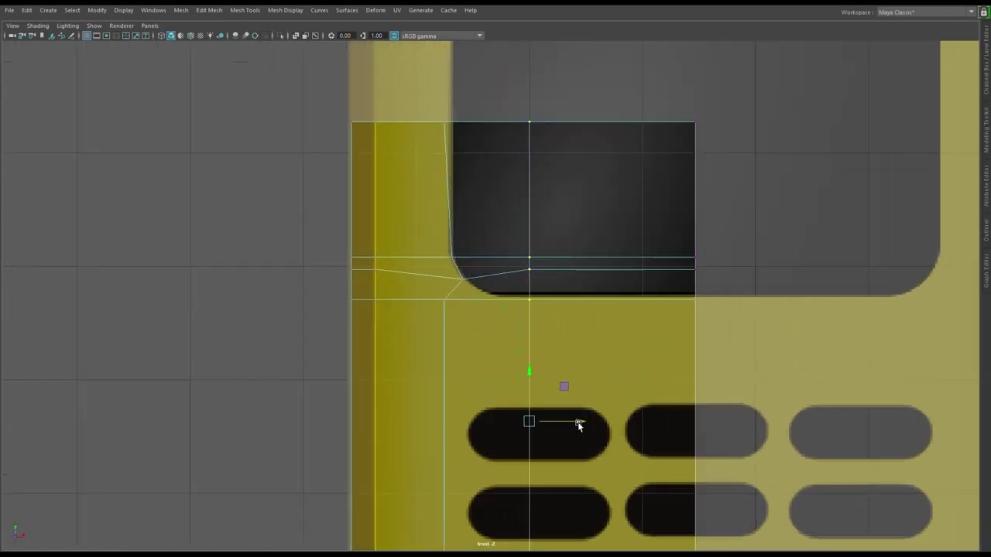
mouse_move(578, 420)
mouse_down()
mouse_move(531, 432)
mouse_move(547, 425)
mouse_move(519, 421)
mouse_move(551, 426)
mouse_up()
click(499, 299)
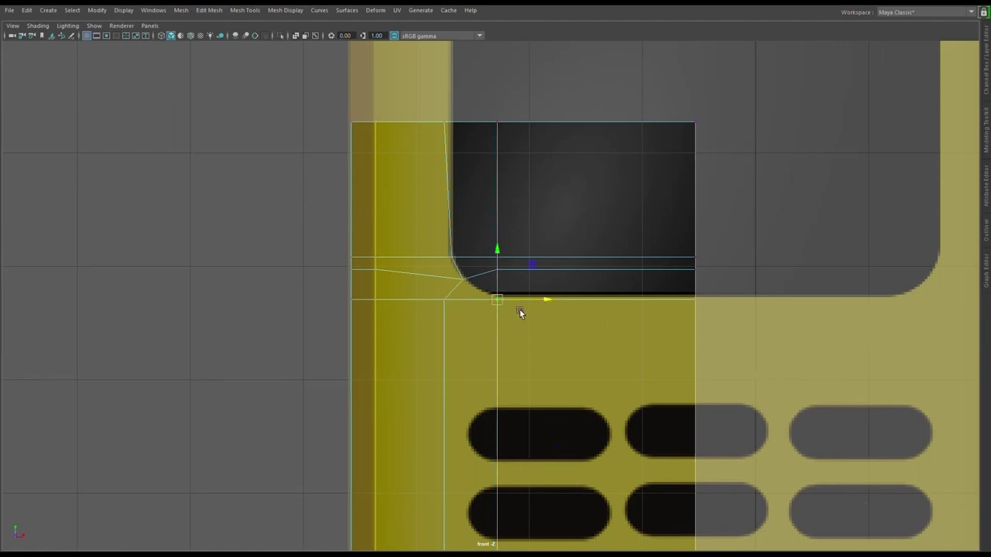
drag(537, 301, 545, 306)
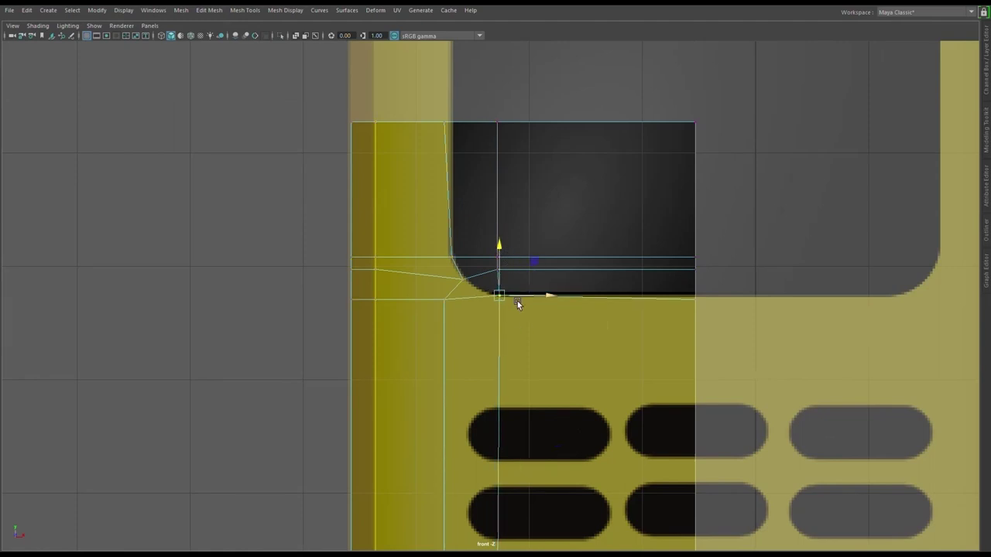
scroll(554, 413, down, 5)
scroll(554, 413, up, 3)
scroll(559, 416, up, 4)
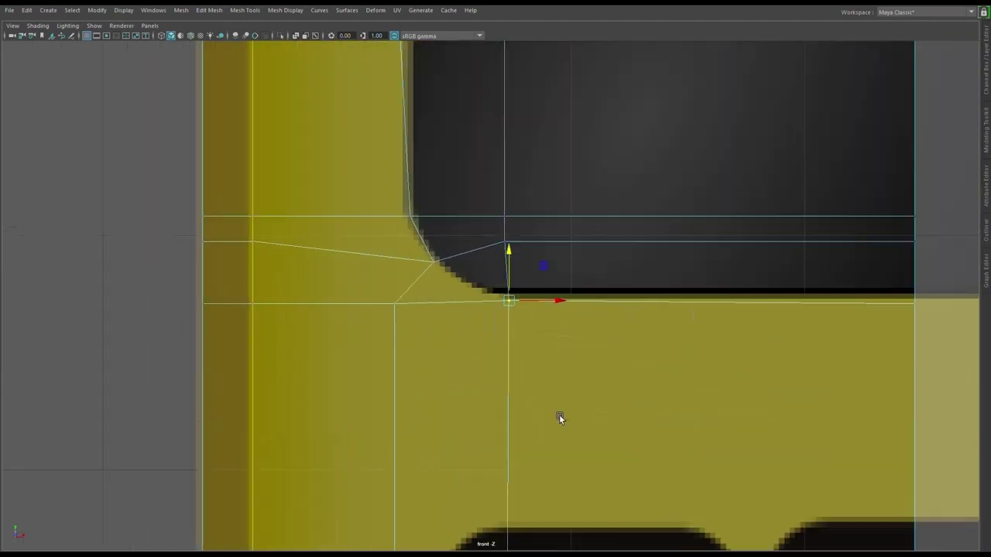
scroll(560, 417, up, 2)
key(ctrl+z)
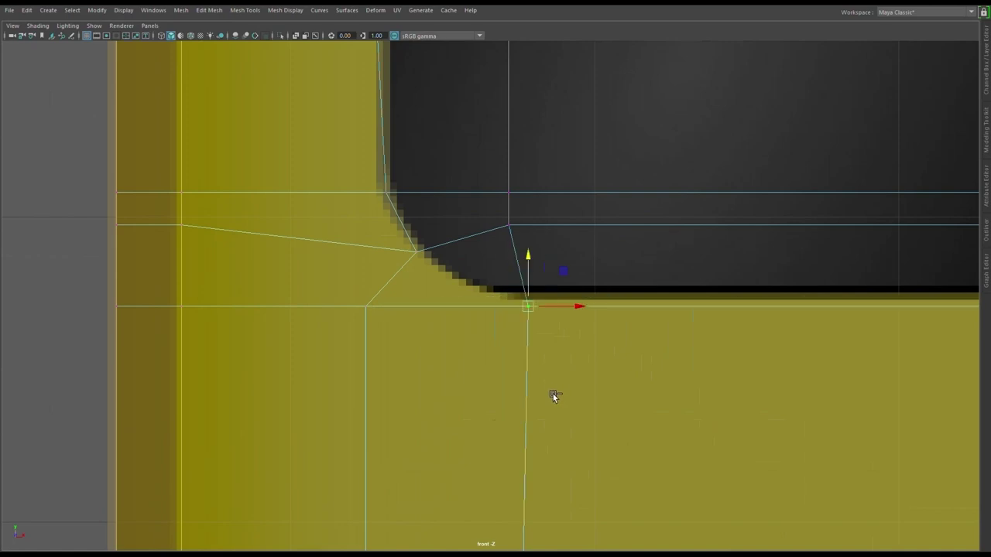
key(ctrl+z)
key(ctrl+z)
key(ctrl+z)
key(ctrl+z)
key(ctrl+z)
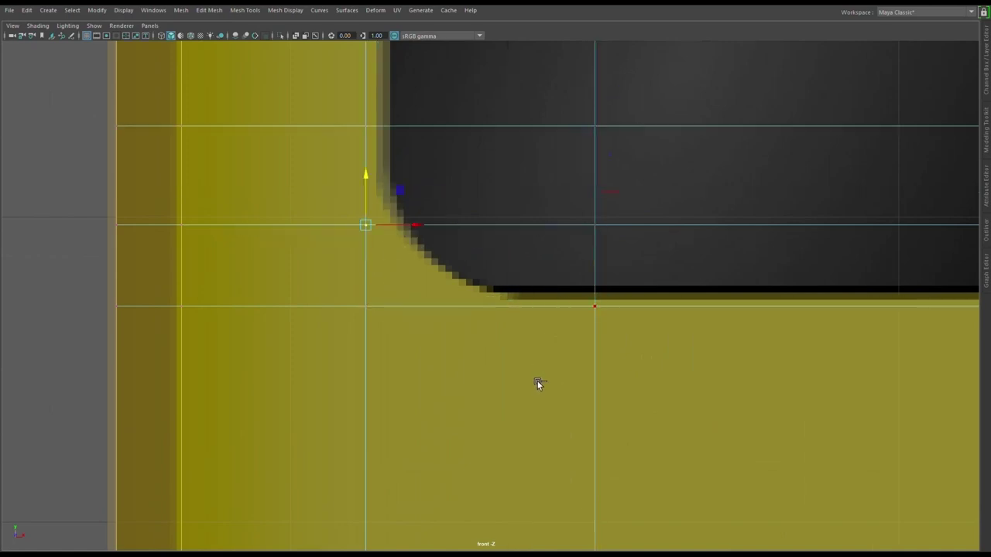
scroll(520, 317, down, 5)
Shift the vertex rows down and right toward the screen's bottom, then undo the last bottom-vertex moves.
scroll(524, 266, up, 1)
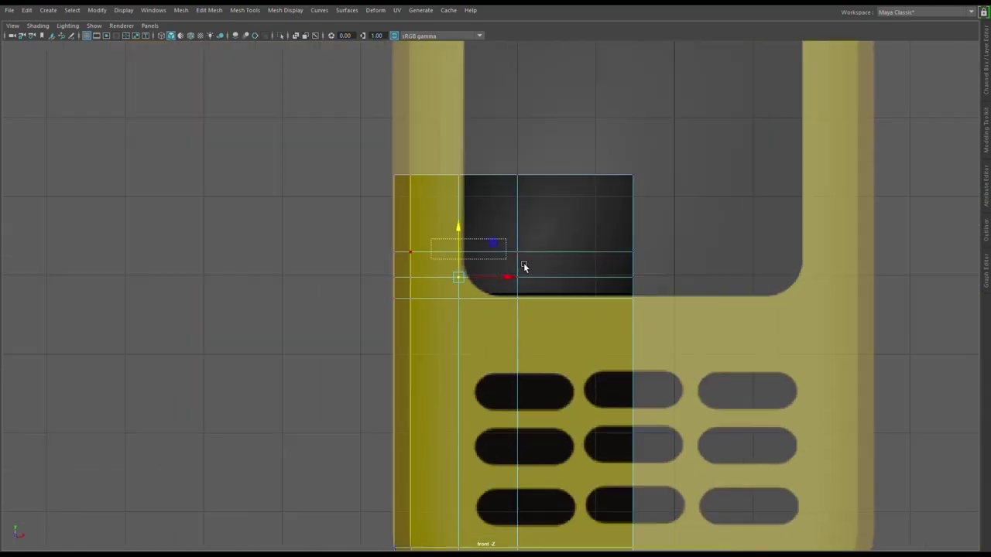
scroll(564, 270, up, 2)
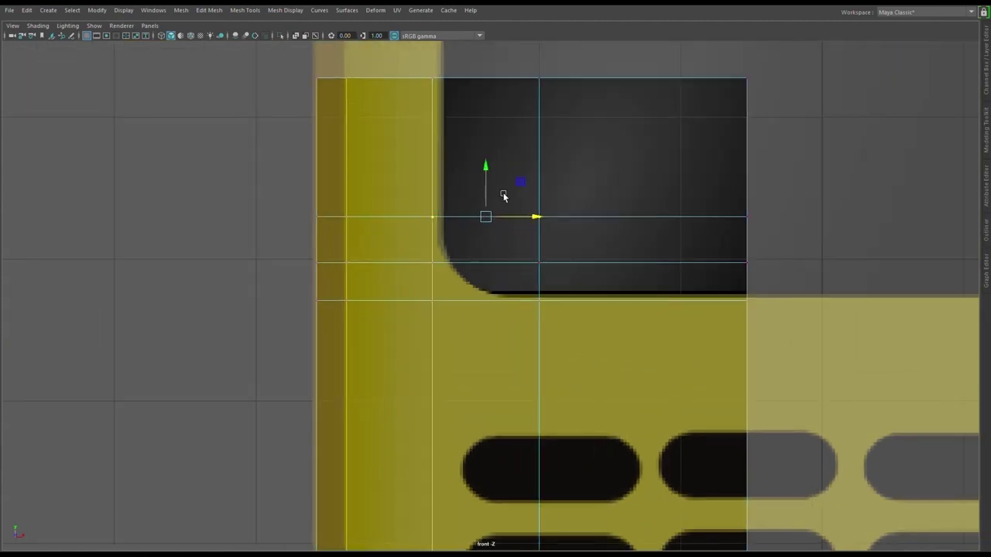
drag(503, 192, 491, 211)
drag(408, 253, 573, 267)
drag(495, 233, 499, 247)
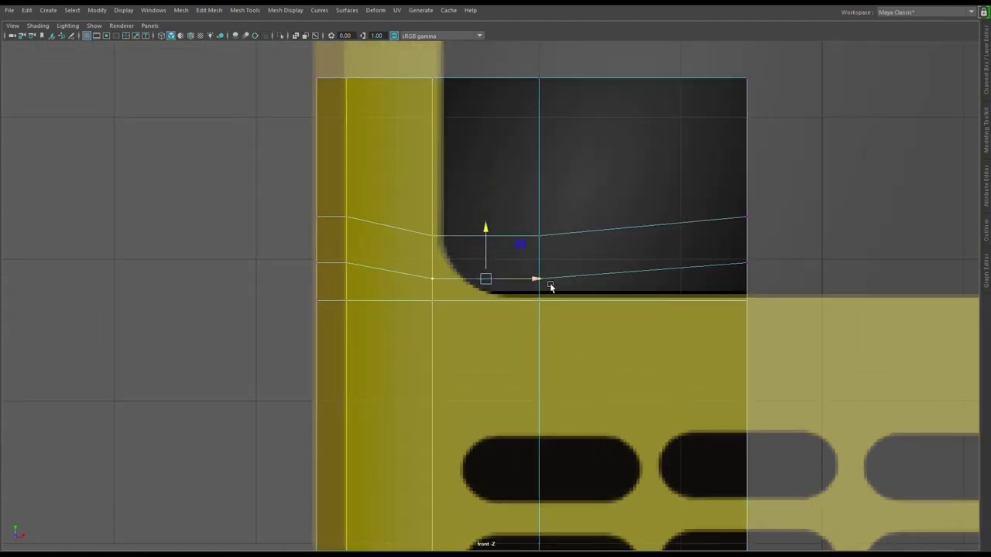
drag(550, 284, 577, 285)
drag(419, 292, 588, 340)
drag(542, 302, 603, 305)
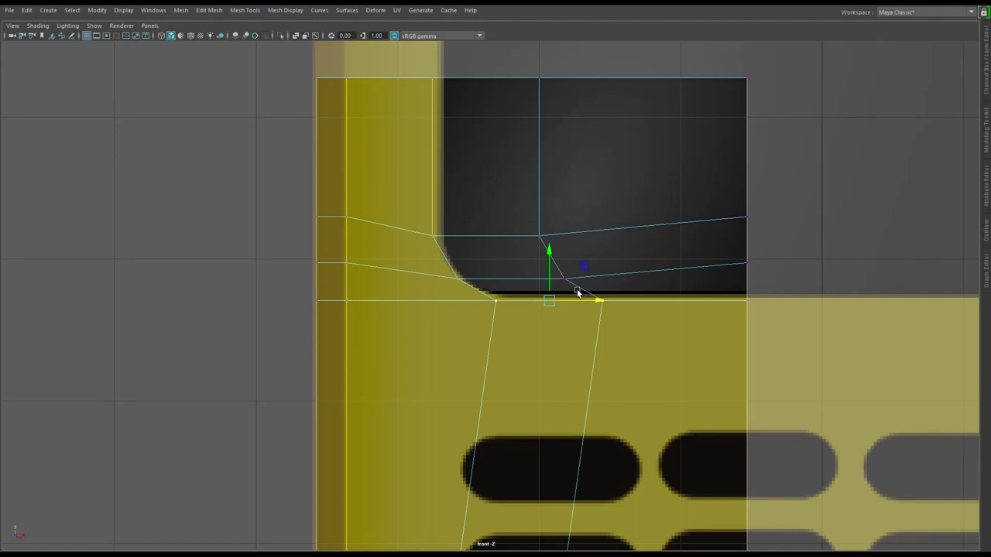
drag(559, 268, 560, 263)
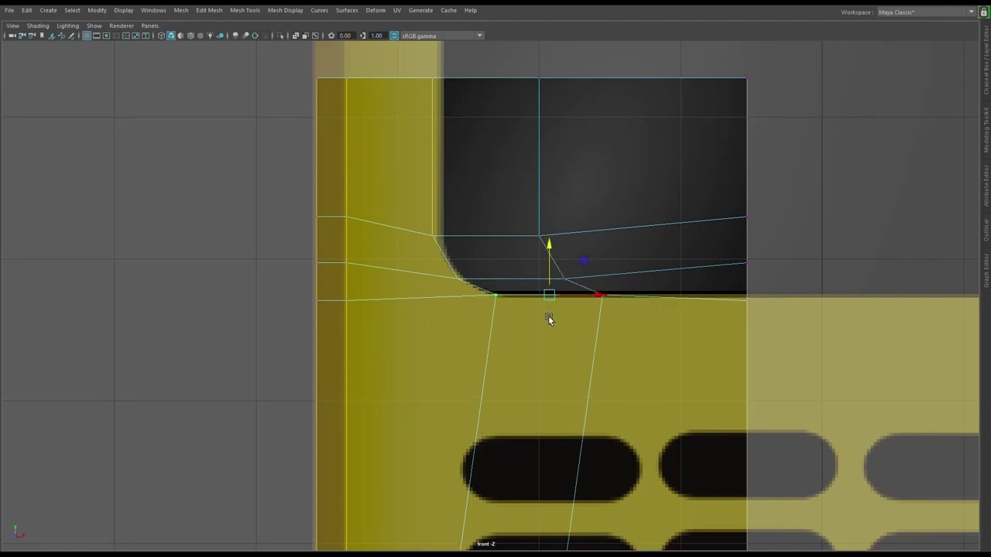
key(ctrl+z)
key(ctrl+z)
Select the screen-bottom edge loop and Multi-Cut a new edge toward the screen's lower corner.
scroll(550, 258, down, 5)
scroll(539, 318, up, 3)
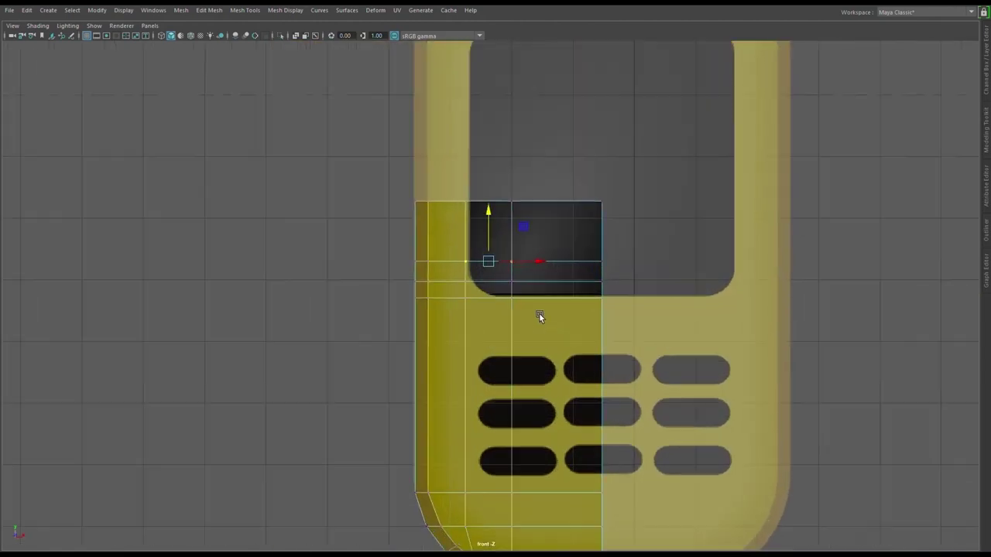
scroll(539, 318, up, 1)
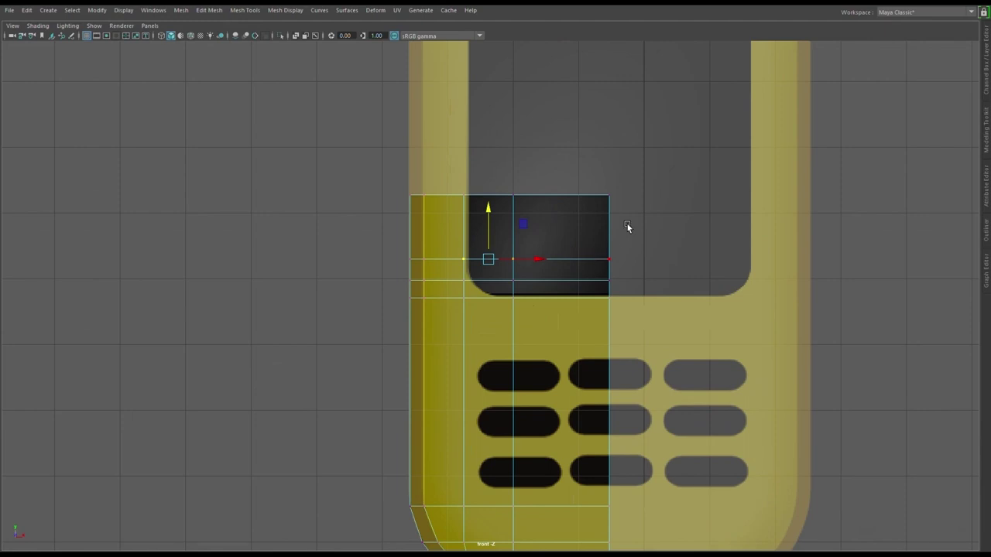
scroll(627, 224, up, 5)
click(491, 135)
scroll(531, 267, up, 3)
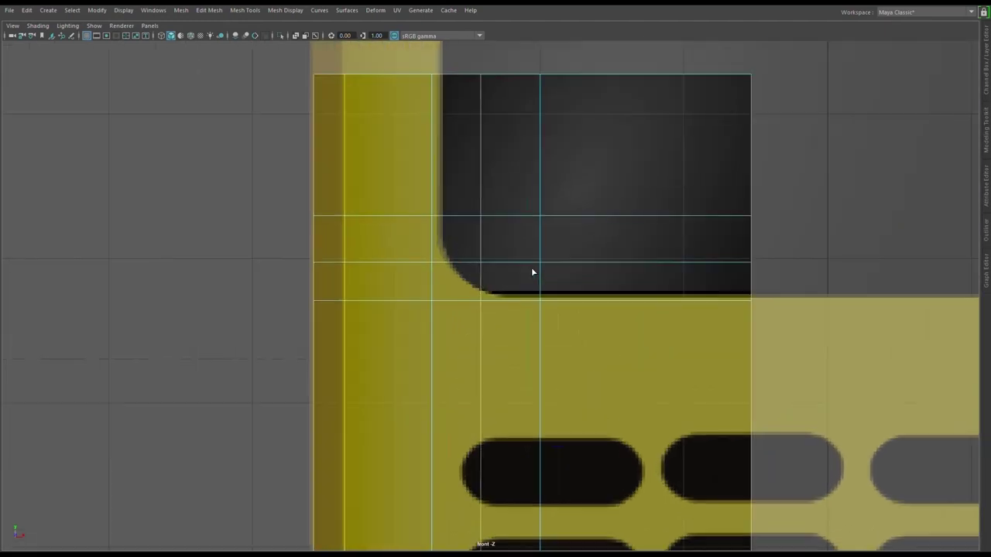
scroll(531, 268, up, 2)
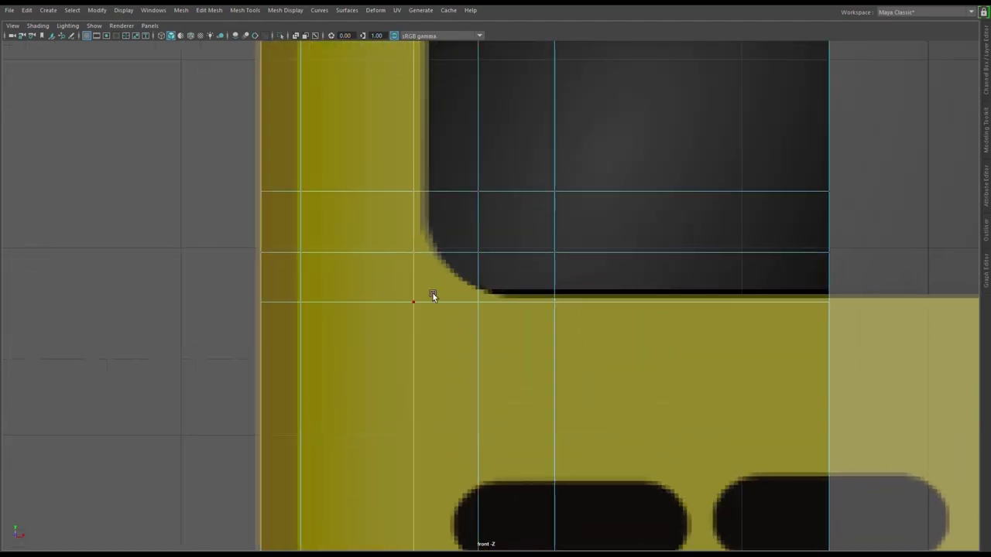
shift+right_drag(432, 294, 393, 234)
scroll(424, 258, down, 5)
scroll(424, 258, up, 3)
scroll(402, 248, up, 3)
drag(434, 247, 468, 257)
Move the corner vertices onto the rounded screen corner and the screen's dark edge.
click(402, 302)
drag(453, 302, 488, 309)
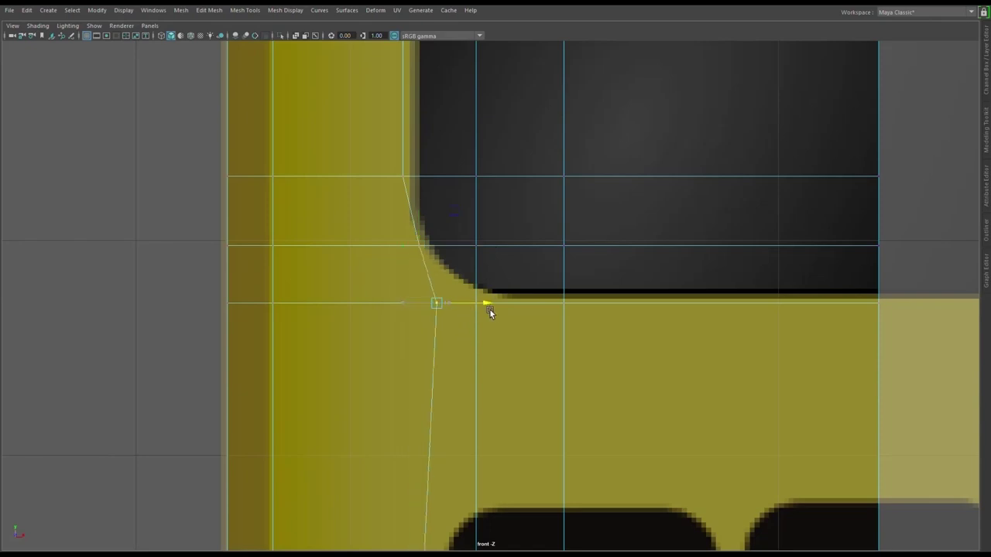
mouse_move(438, 271)
mouse_down()
mouse_move(452, 242)
mouse_move(486, 277)
mouse_move(484, 250)
mouse_up()
mouse_move(352, 150)
mouse_down()
mouse_move(425, 197)
mouse_move(424, 232)
mouse_move(464, 252)
mouse_up()
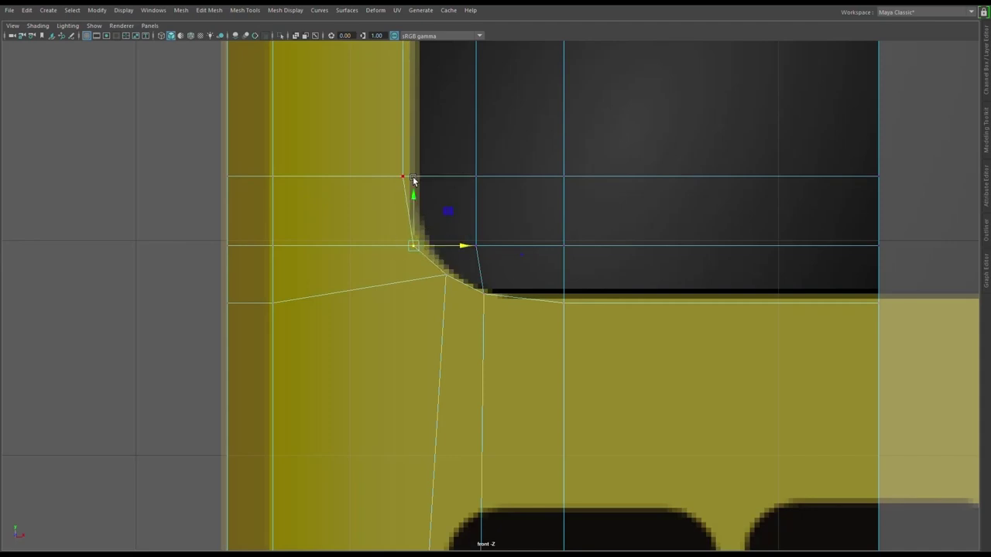
drag(447, 177, 453, 177)
scroll(484, 183, down, 4)
scroll(516, 248, up, 2)
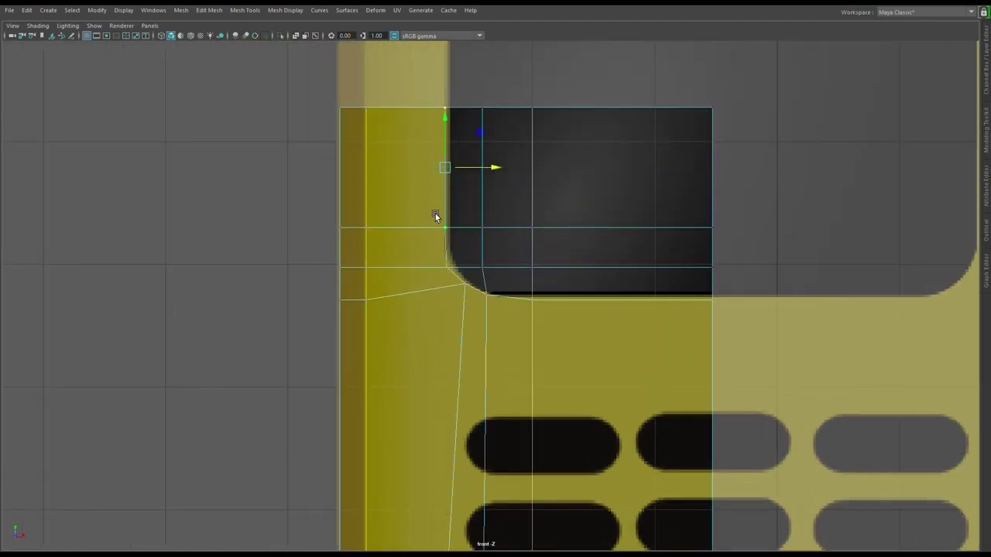
scroll(435, 216, up, 2)
scroll(465, 232, up, 1)
scroll(464, 177, up, 1)
scroll(226, 240, down, 6)
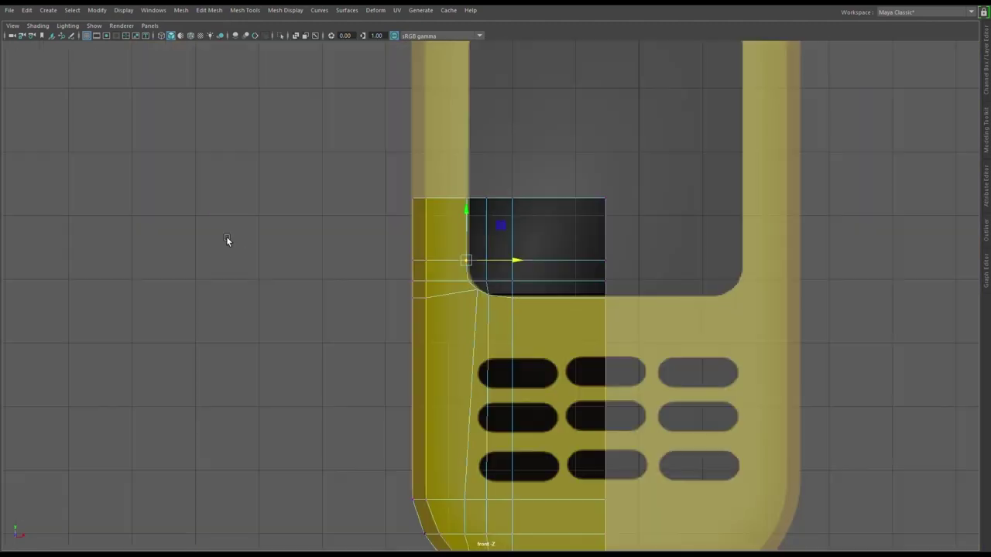
scroll(519, 238, up, 3)
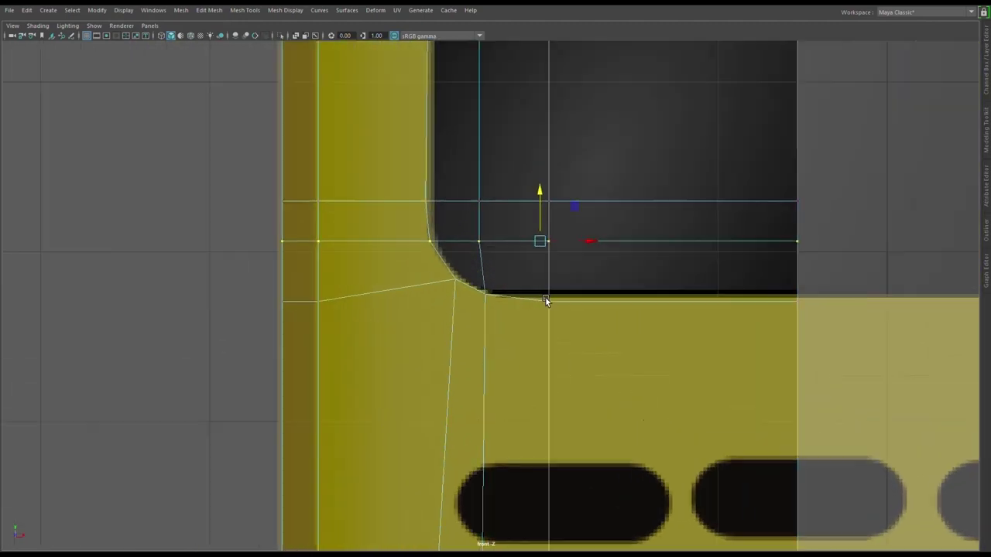
scroll(545, 296, up, 1)
Select the screen's lower corner vertex and zoom in to check it against the reference.
click(470, 289)
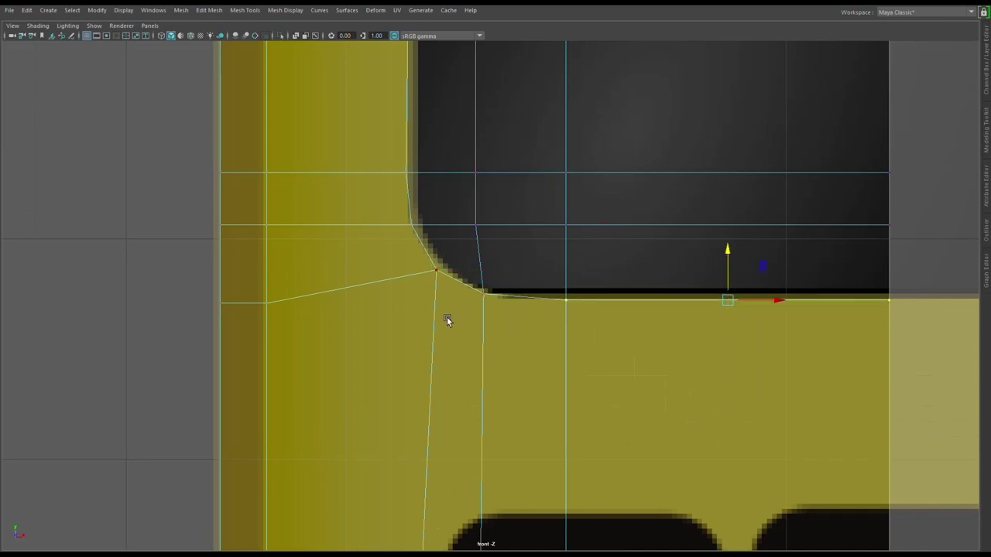
scroll(494, 266, down, 5)
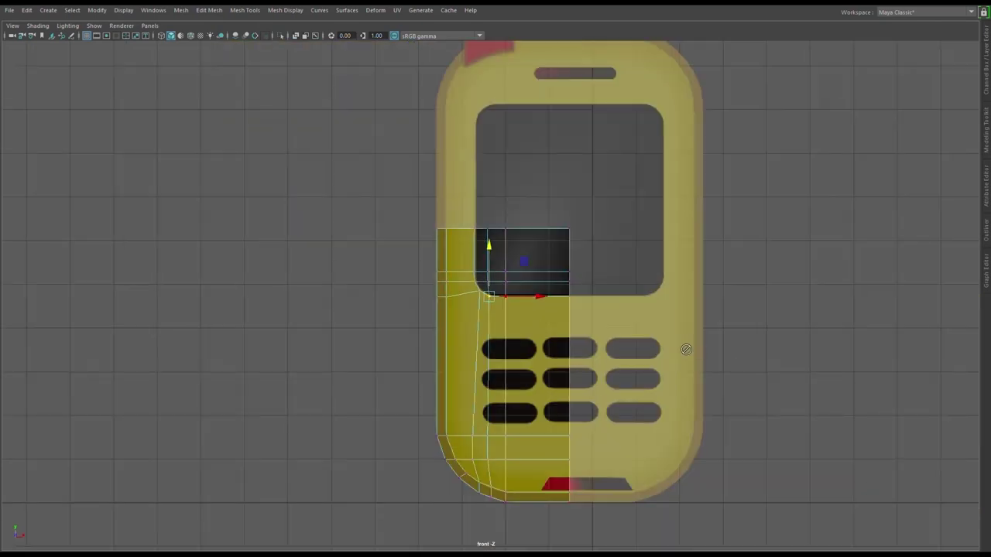
scroll(687, 375, up, 3)
scroll(687, 375, down, 2)
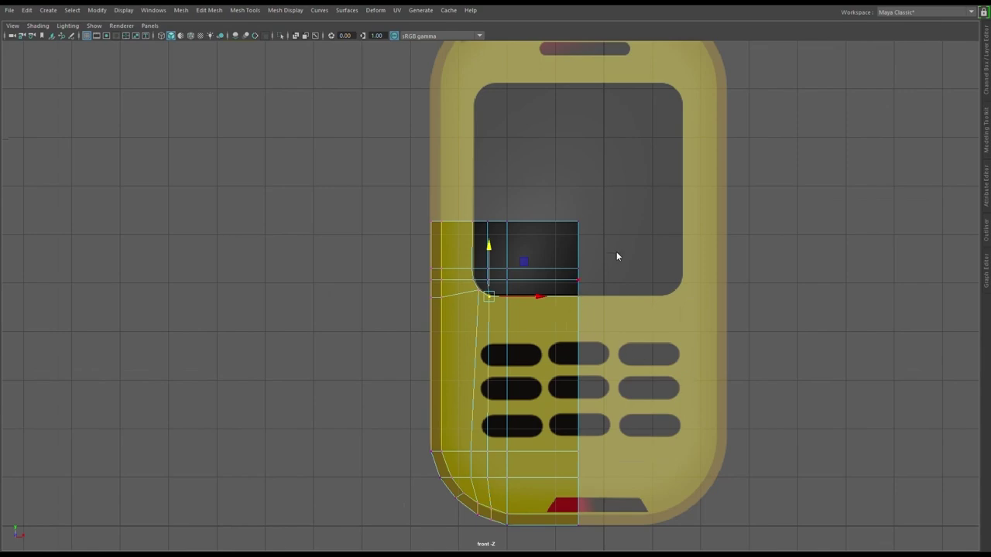
scroll(572, 454, up, 3)
scroll(570, 451, down, 4)
scroll(569, 457, up, 2)
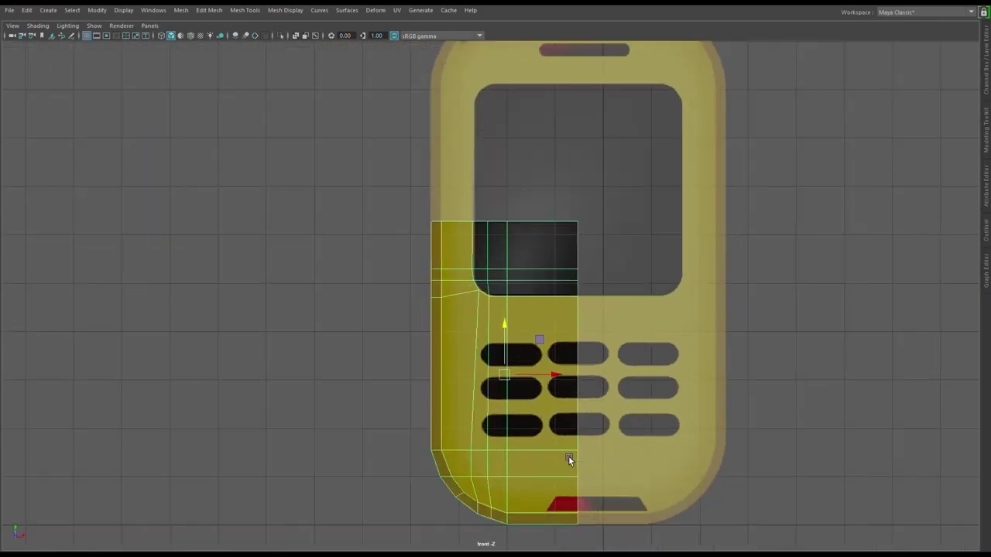
scroll(571, 433, up, 2)
scroll(572, 418, down, 2)
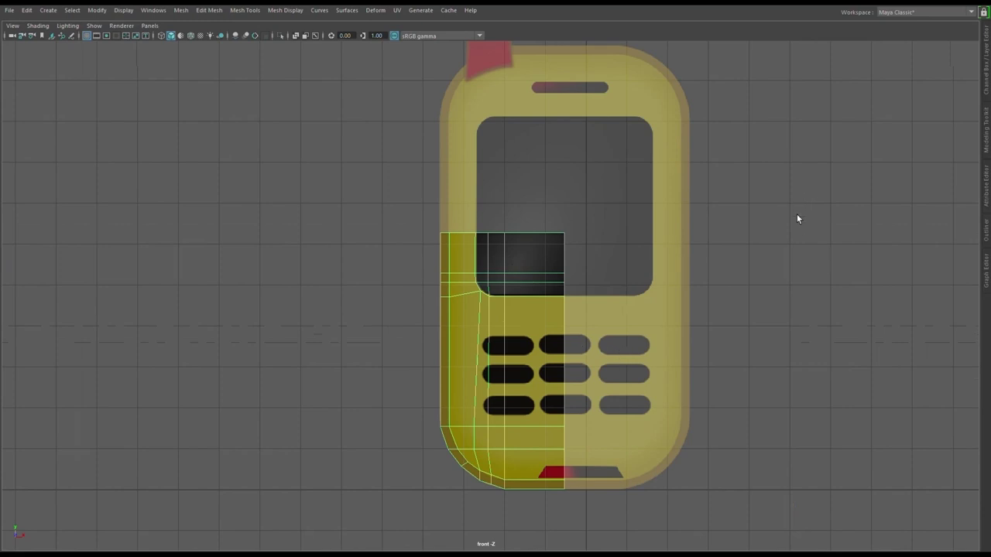
Mirror the half mesh upward along Y to build the phone's top.
key(g)
scroll(668, 262, up, 2)
scroll(710, 217, down, 2)
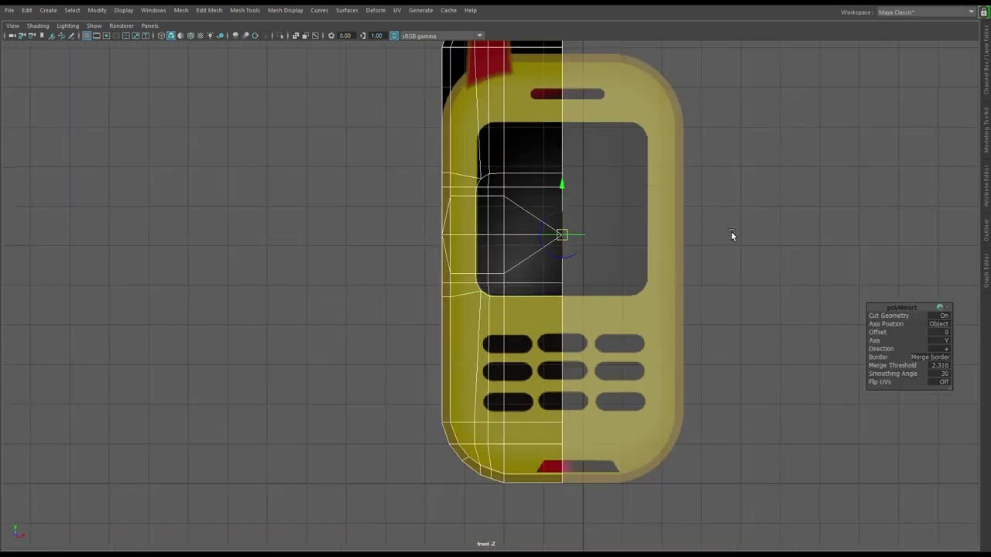
scroll(731, 231, down, 1)
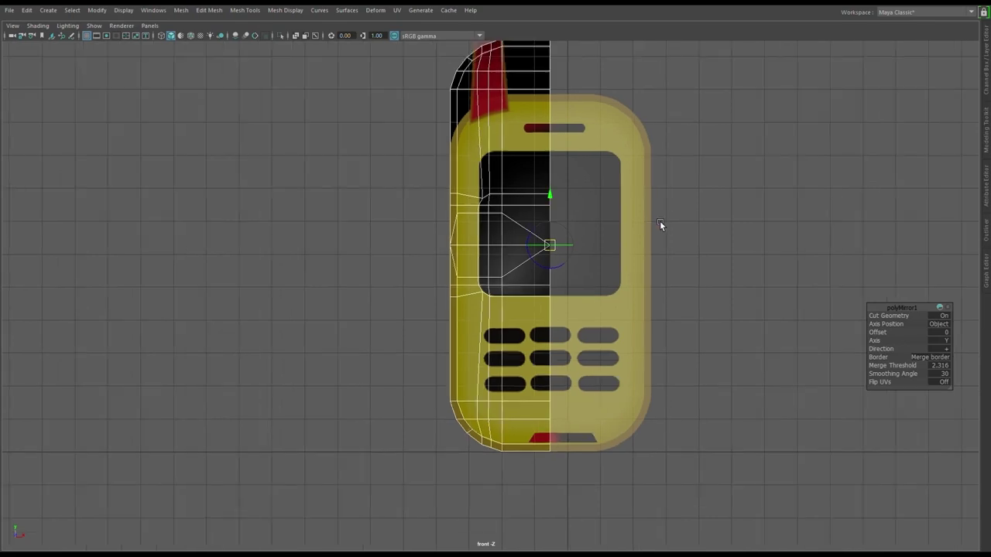
scroll(660, 221, up, 3)
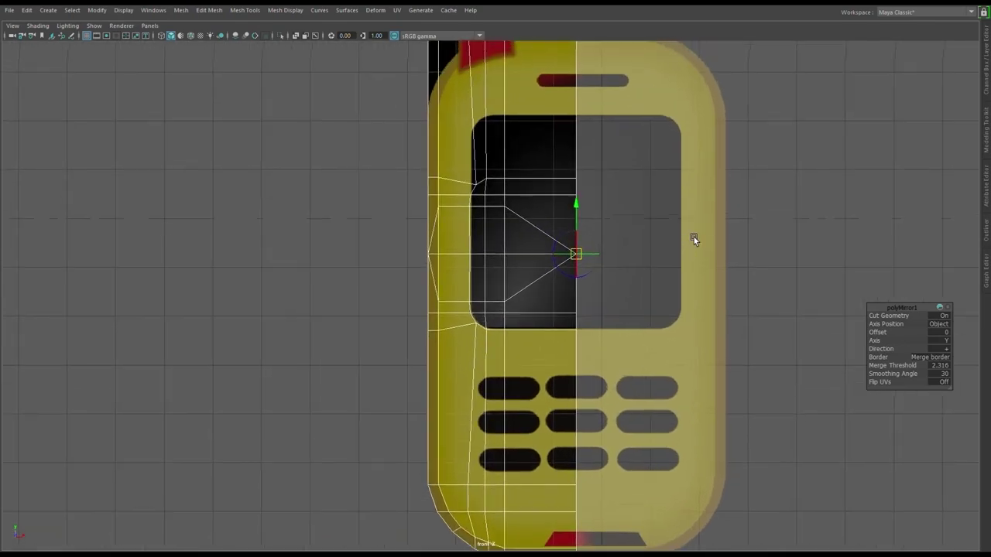
alt+middle_drag(692, 239, 635, 287)
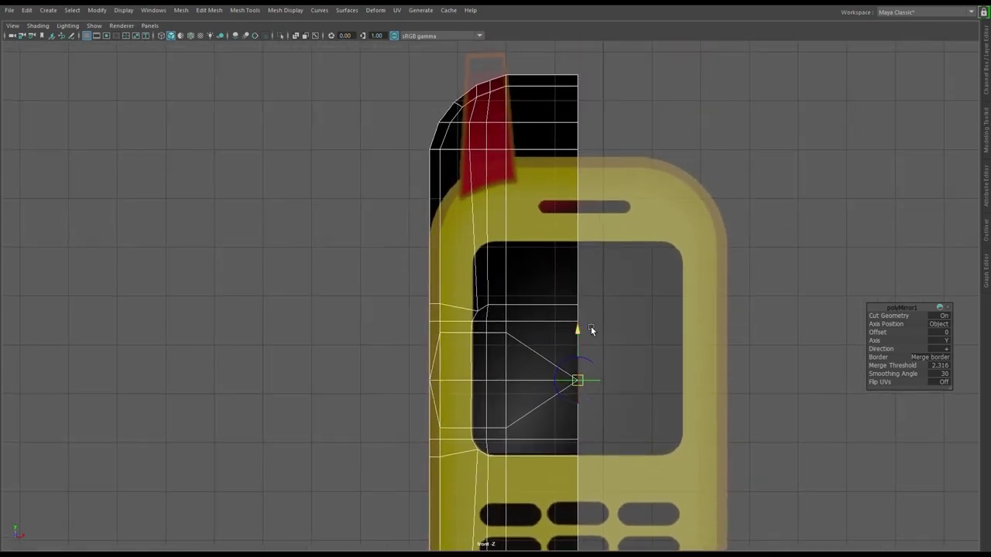
Pull the faces at the mesh's top end down to the phone's outline.
key(w)
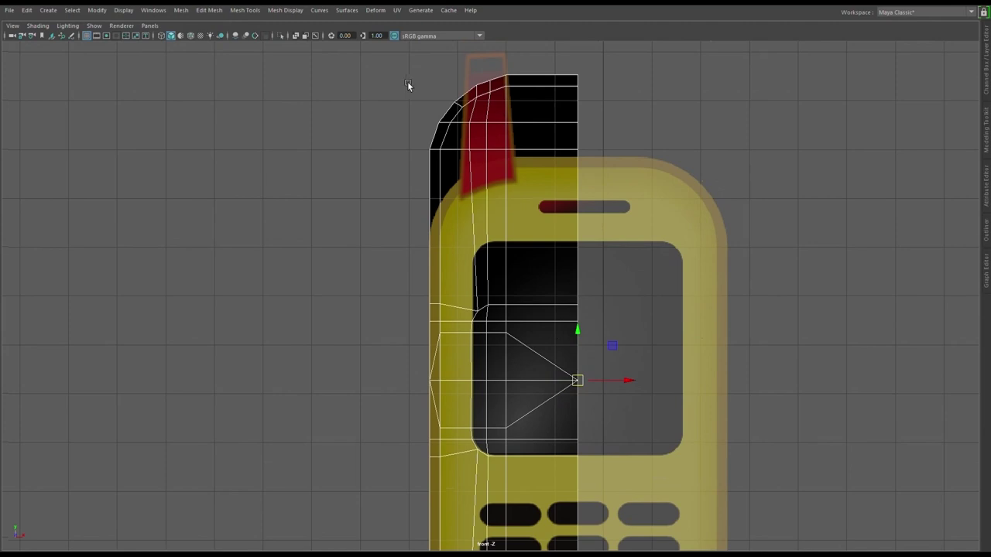
drag(643, 312, 651, 336)
scroll(651, 336, down, 2)
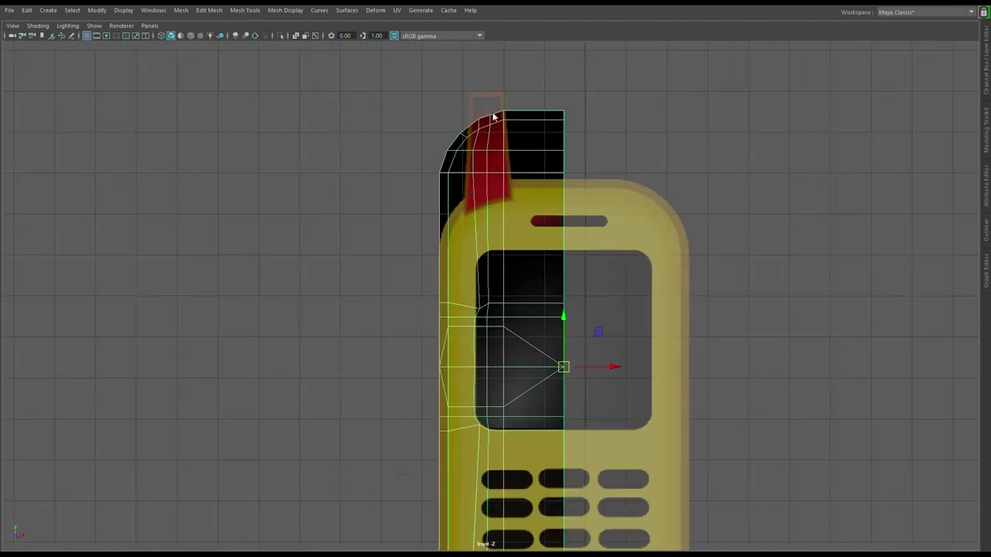
drag(507, 107, 513, 161)
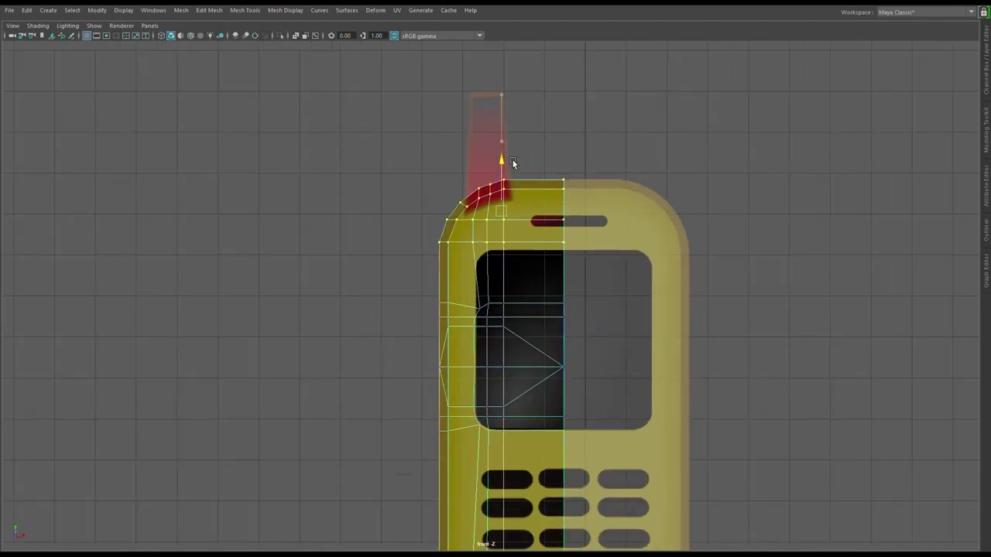
scroll(611, 355, up, 3)
scroll(611, 355, up, 2)
Select the two vertex rows above the screen.
drag(512, 309, 526, 175)
scroll(647, 379, down, 3)
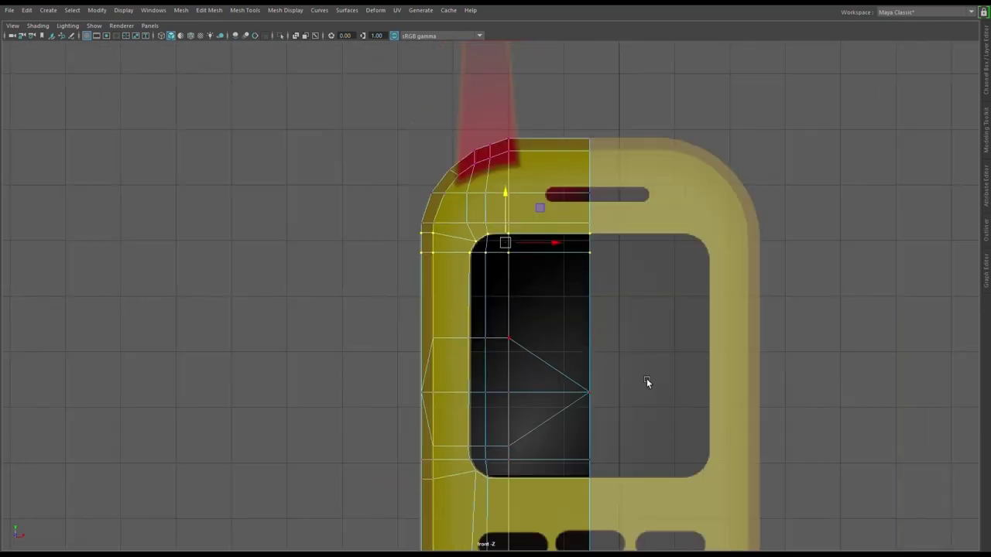
scroll(608, 368, up, 2)
scroll(608, 368, up, 2)
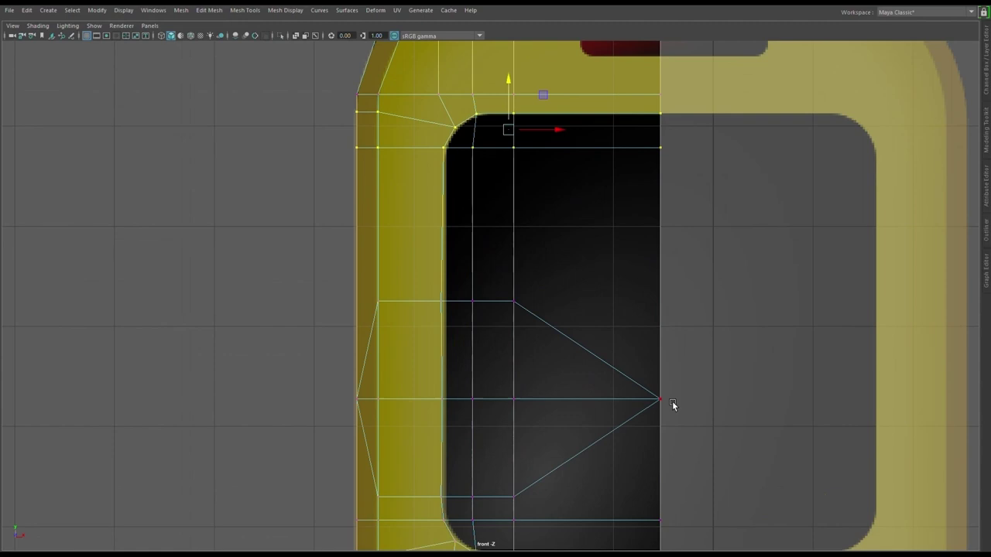
Move the centre-line tip vertex up along Y to sit level with mid-screen.
click(672, 401)
middle_drag(675, 380, 686, 288)
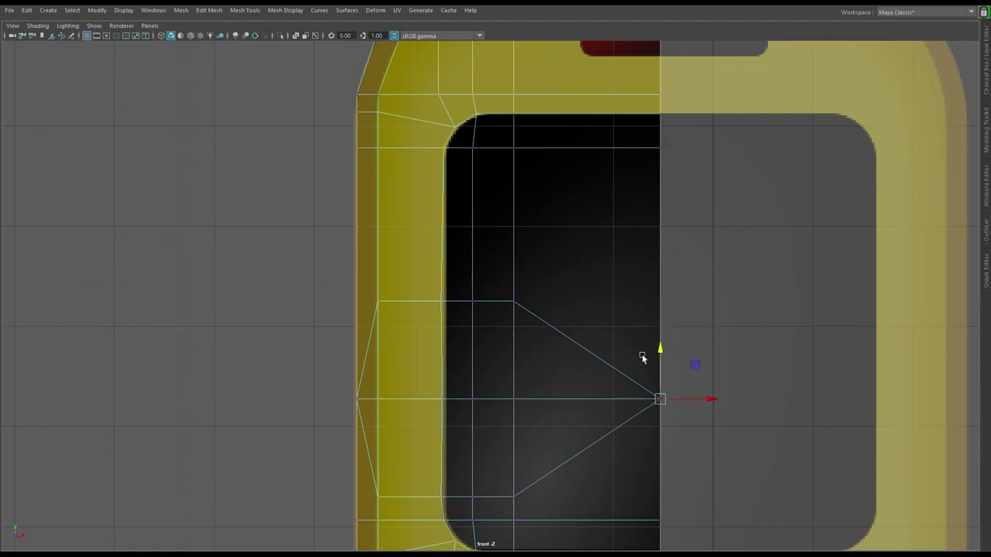
scroll(588, 340, down, 2)
scroll(585, 340, down, 2)
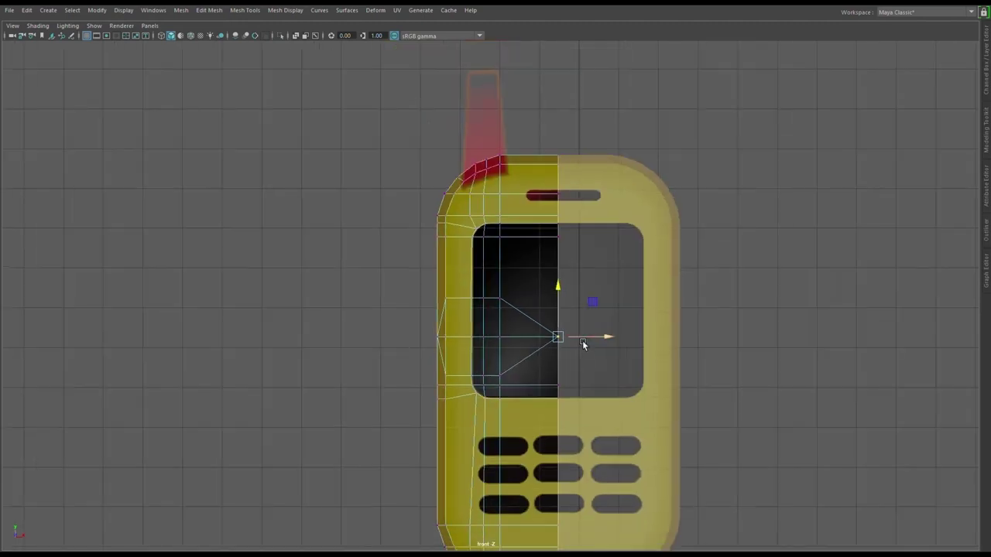
scroll(582, 344, up, 1)
scroll(582, 344, up, 2)
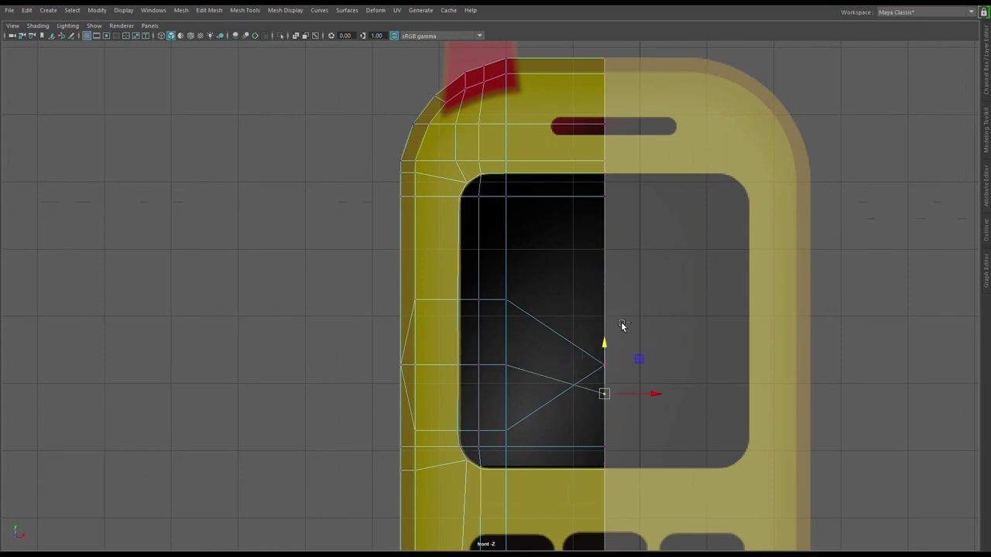
scroll(623, 394, up, 1)
scroll(621, 393, down, 2)
scroll(622, 390, up, 2)
middle_drag(622, 395, 650, 267)
scroll(622, 390, up, 1)
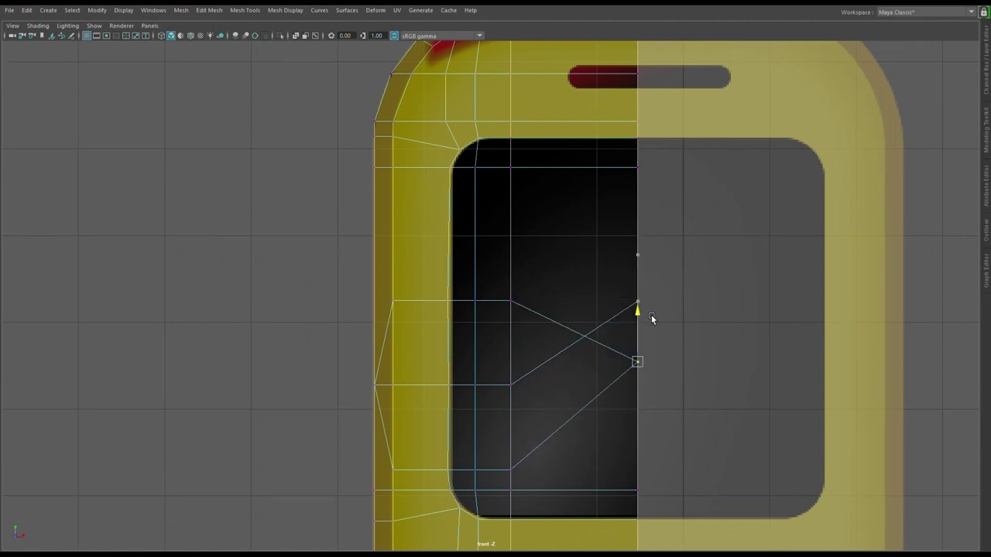
mouse_move(647, 330)
middle_down()
mouse_move(649, 385)
mouse_move(674, 372)
middle_up()
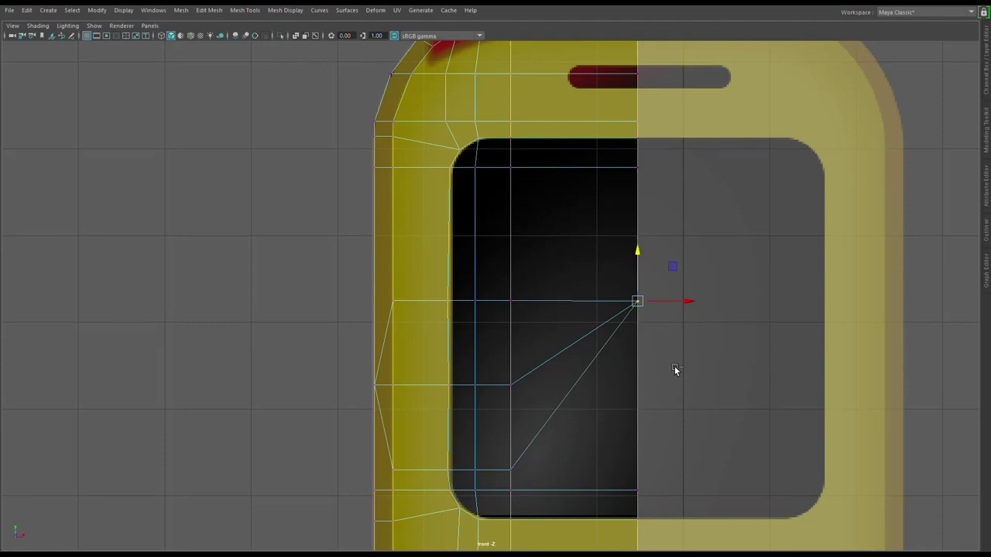
scroll(483, 388, up, 2)
scroll(667, 364, up, 1)
scroll(612, 347, down, 3)
scroll(542, 356, up, 2)
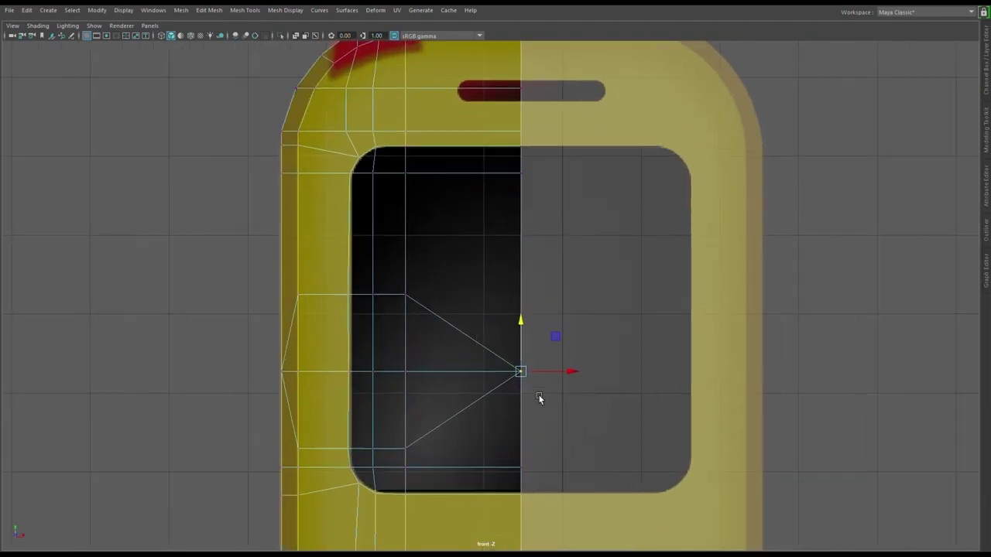
scroll(538, 357, up, 1)
scroll(578, 231, down, 3)
Check the vertex placement in the four-panel, perspective and front views.
key(space)
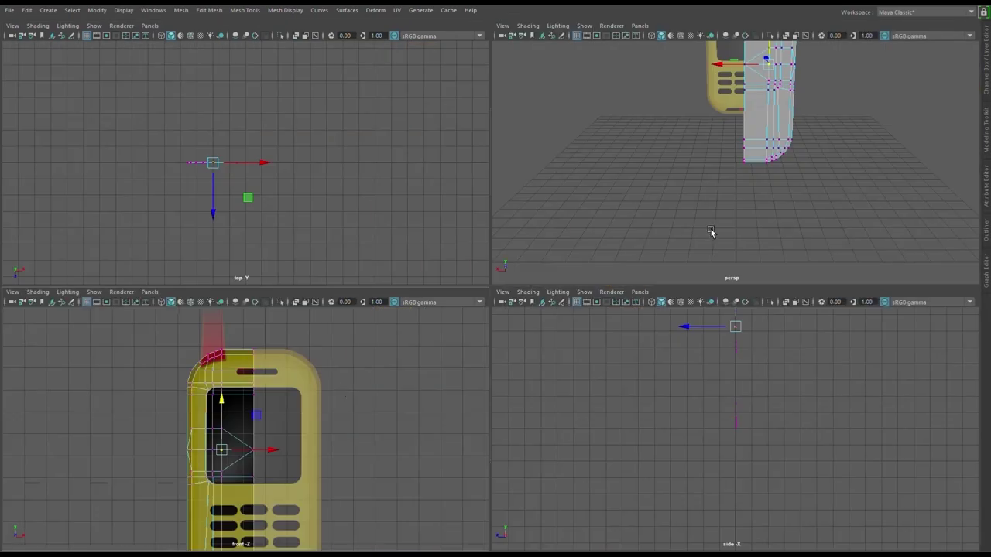
key(space)
scroll(371, 323, down, 1)
key(space)
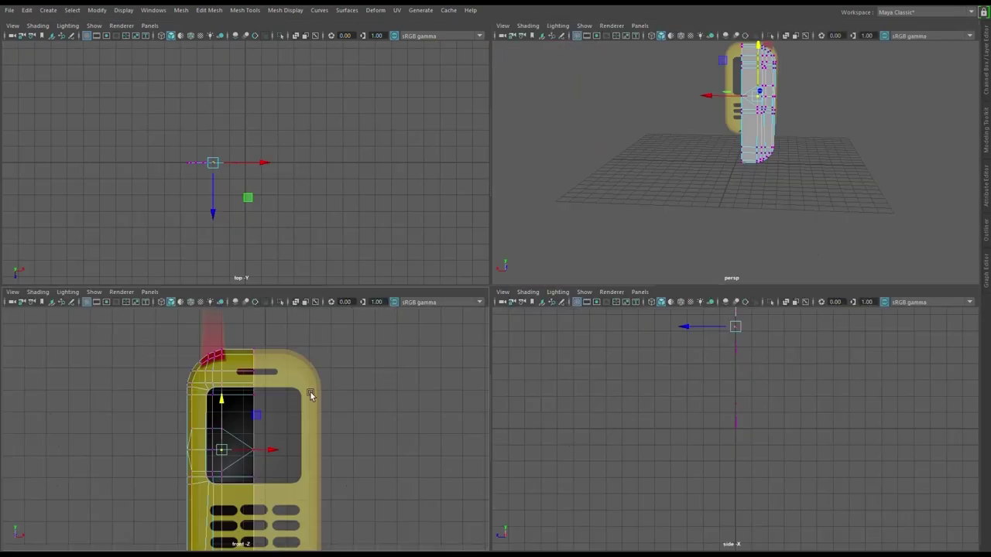
key(space)
scroll(488, 310, up, 2)
scroll(419, 294, up, 1)
scroll(418, 294, down, 3)
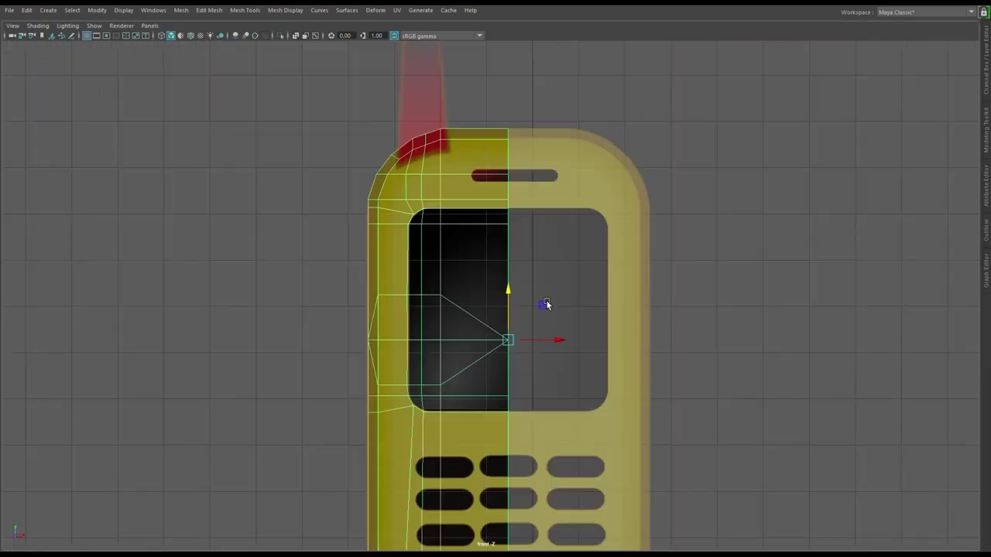
scroll(514, 283, up, 1)
scroll(558, 308, up, 1)
scroll(558, 308, down, 1)
key(space)
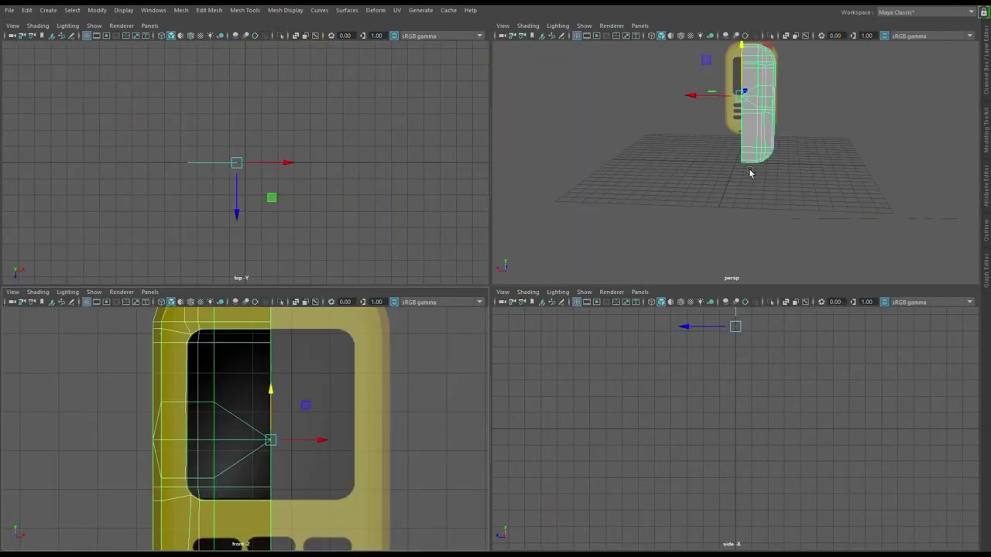
key(space)
Make a first extrusion attempt on the mesh faces and discard it.
scroll(565, 325, down, 2)
mouse_move(572, 307)
alt+mouse_down()
mouse_move(388, 284)
mouse_move(497, 130)
alt+mouse_up()
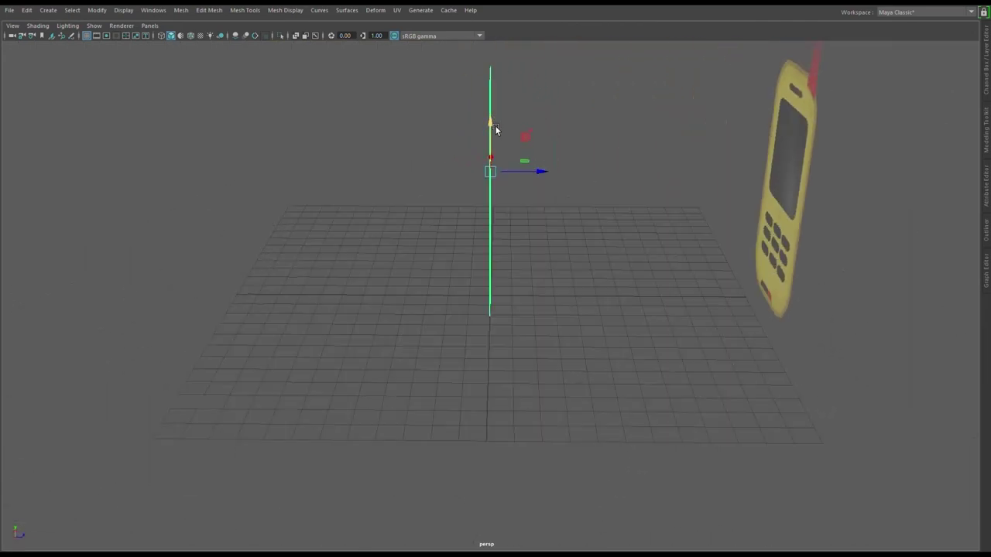
key(ctrl+e)
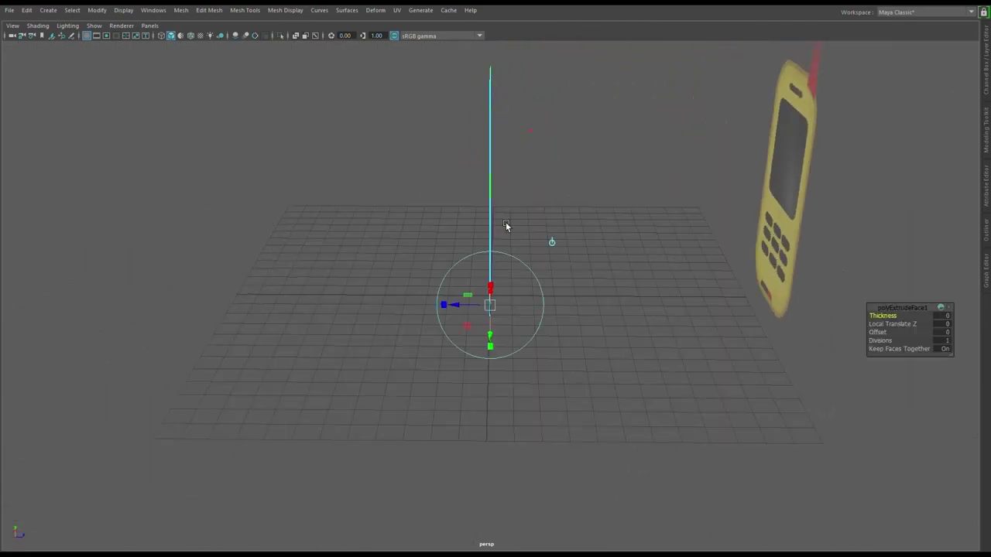
alt+drag(473, 305, 589, 294)
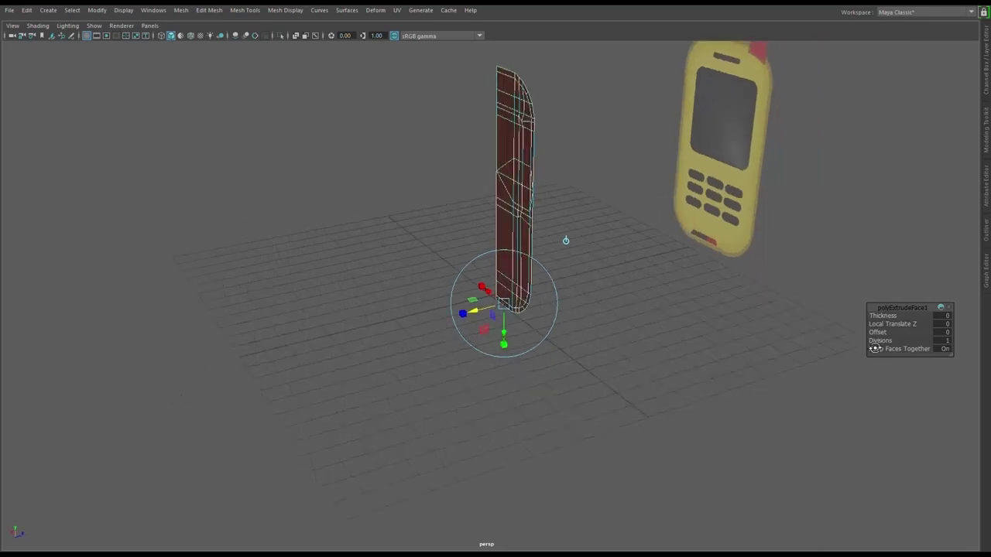
key(q)
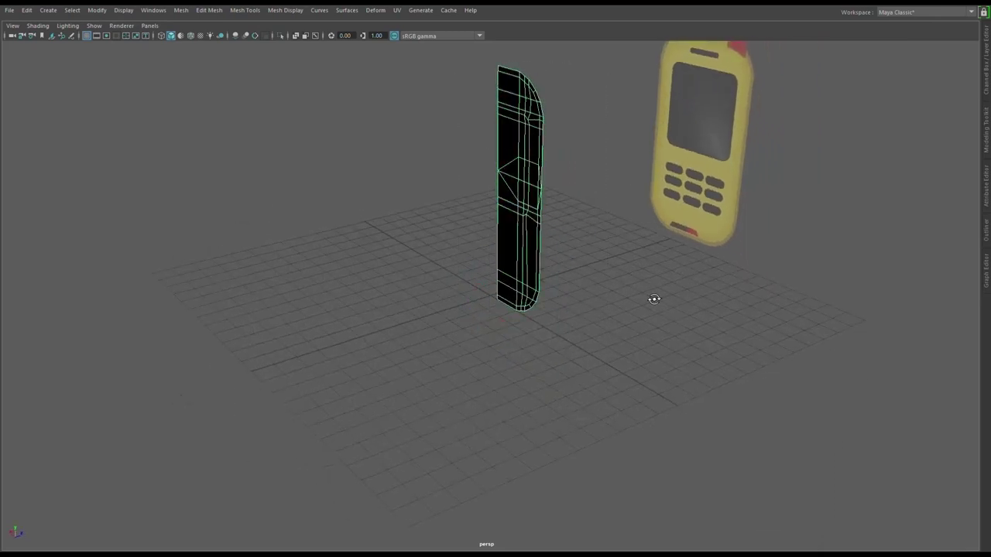
Extrude the faces again into a 0.4-thick slab and return to object mode in the front view.
mouse_move(653, 295)
alt+mouse_down()
mouse_move(288, 282)
mouse_move(297, 232)
alt+mouse_up()
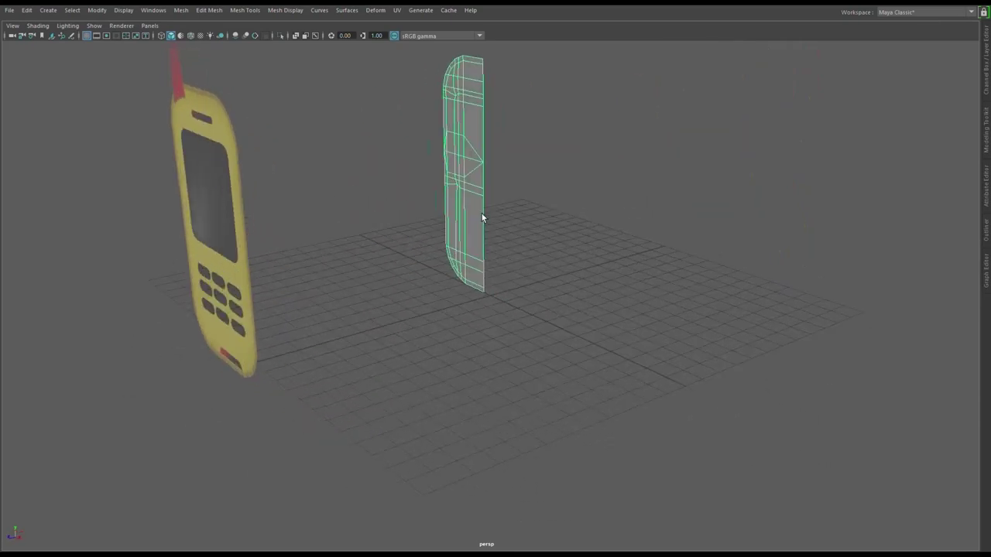
key(ctrl+e)
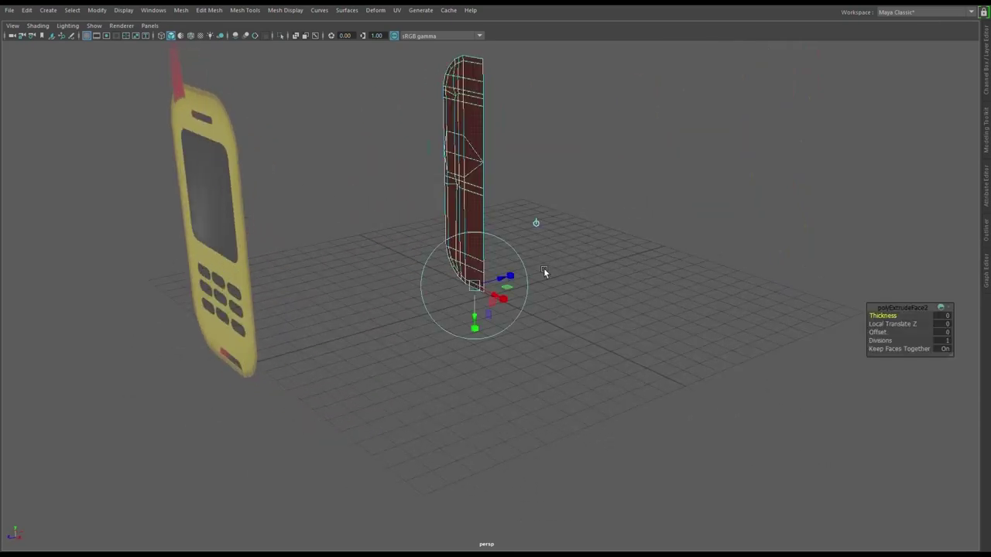
alt+drag(548, 225, 310, 281)
drag(429, 177, 457, 176)
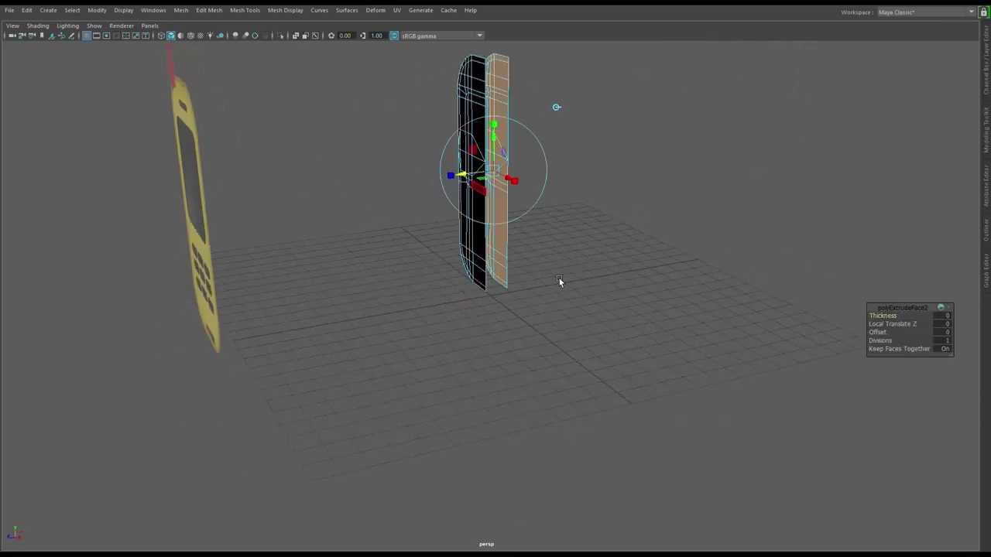
mouse_move(560, 281)
alt+mouse_down()
mouse_move(424, 339)
mouse_move(621, 372)
mouse_move(906, 343)
mouse_move(904, 325)
mouse_move(890, 325)
alt+mouse_up()
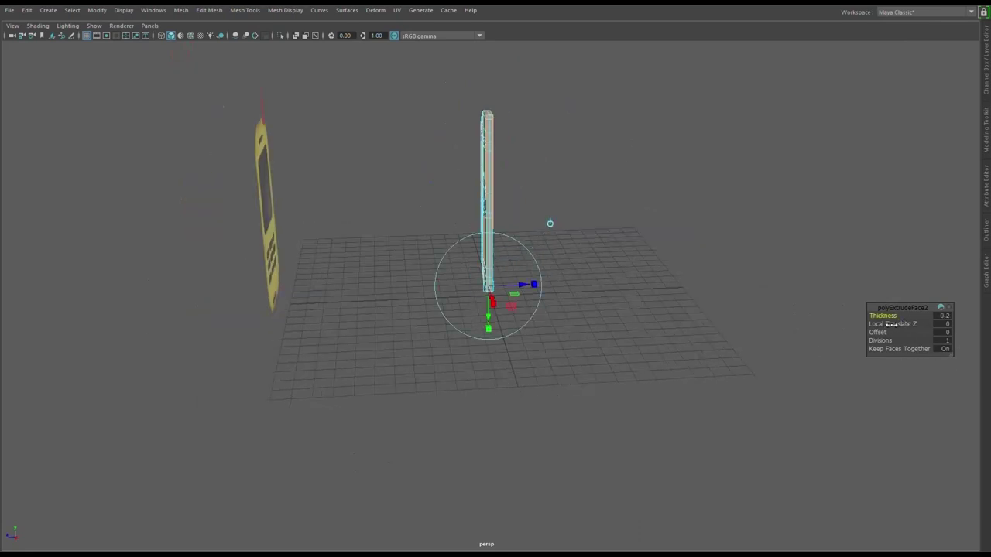
mouse_move(743, 348)
alt+mouse_down()
mouse_move(647, 363)
mouse_move(858, 261)
mouse_move(805, 281)
mouse_move(705, 274)
mouse_move(642, 425)
alt+mouse_up()
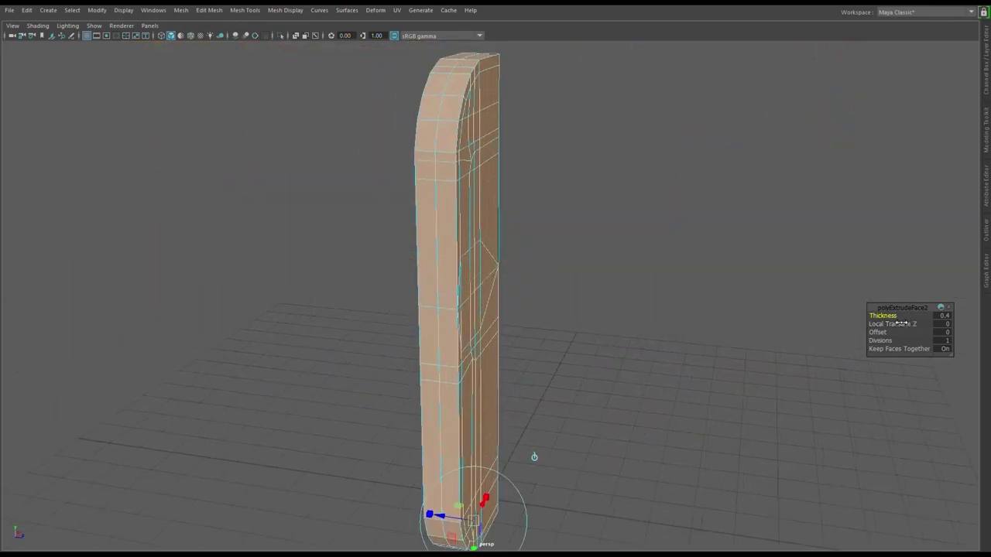
key(F8)
key(space)
key(space)
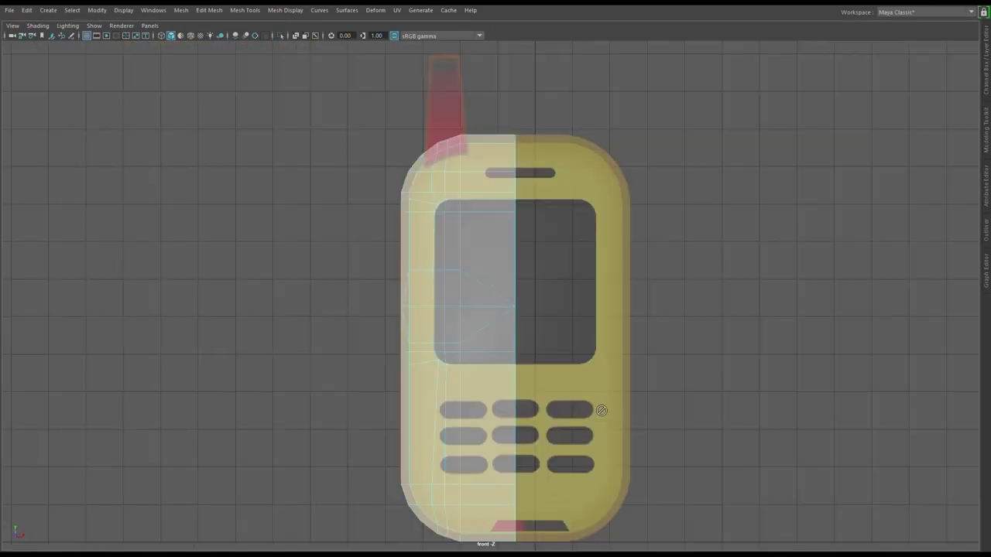
Zoom in on the phone's screen in the front view and pick the first screen-area faces.
scroll(460, 276, up, 1)
scroll(460, 261, up, 3)
alt+middle_drag(460, 261, 469, 365)
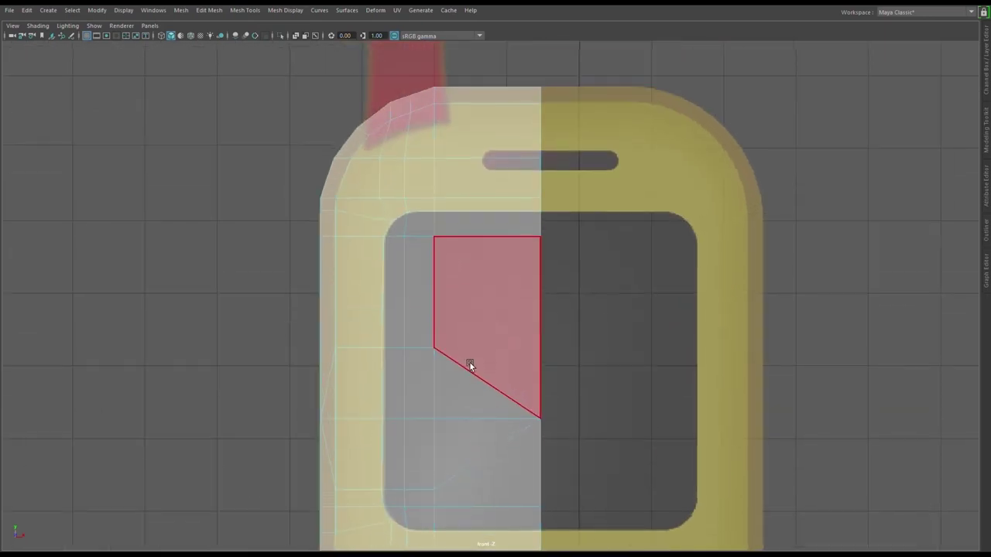
scroll(469, 365, up, 3)
scroll(453, 311, down, 5)
scroll(527, 387, up, 1)
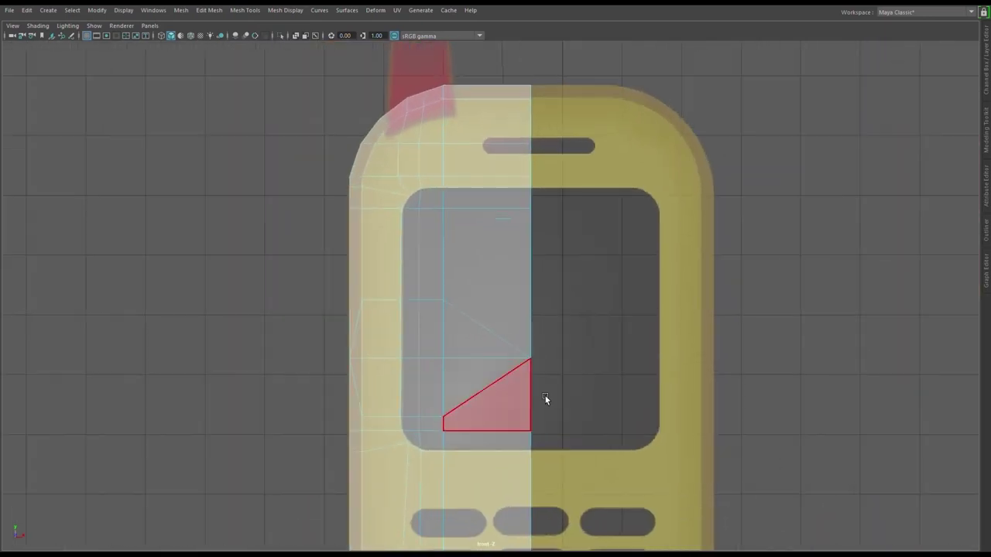
scroll(554, 437, down, 1)
scroll(555, 437, up, 1)
alt+middle_drag(555, 437, 589, 427)
scroll(502, 161, up, 2)
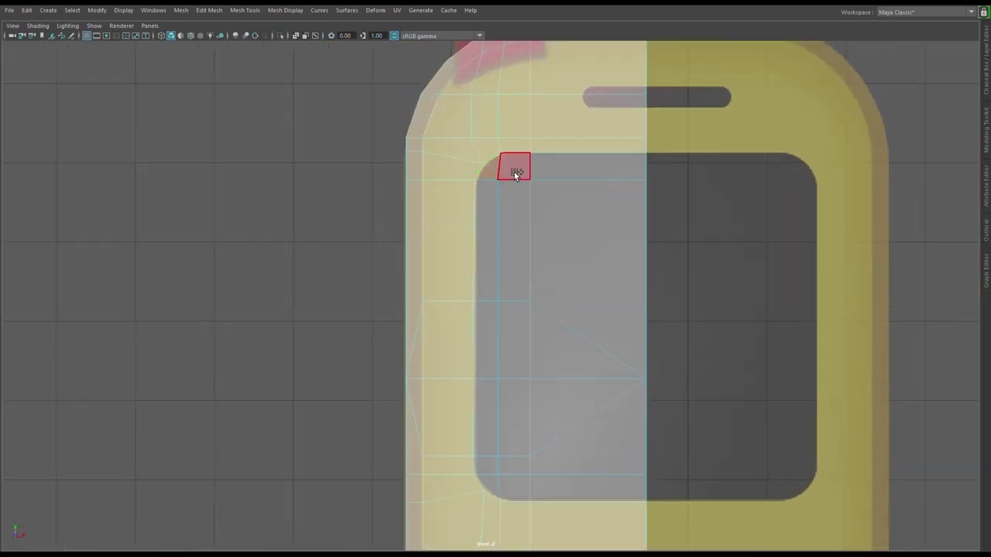
click(516, 175)
Inspect the slab's thin side, selecting a loop of side faces and then clearing it.
scroll(649, 467, down, 3)
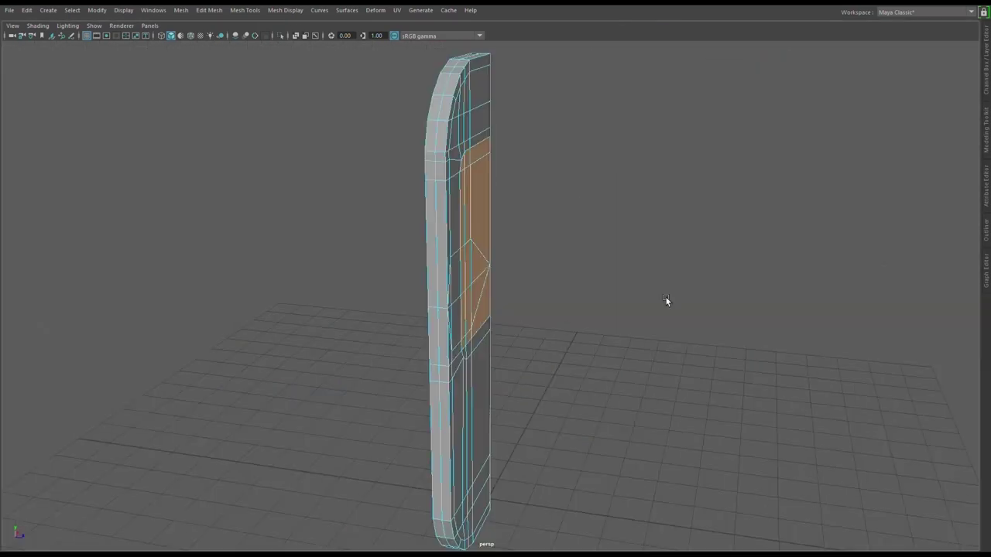
alt+drag(666, 297, 977, 331)
mouse_move(560, 419)
alt+mouse_down()
mouse_move(294, 400)
mouse_move(173, 373)
mouse_move(316, 388)
alt+mouse_up()
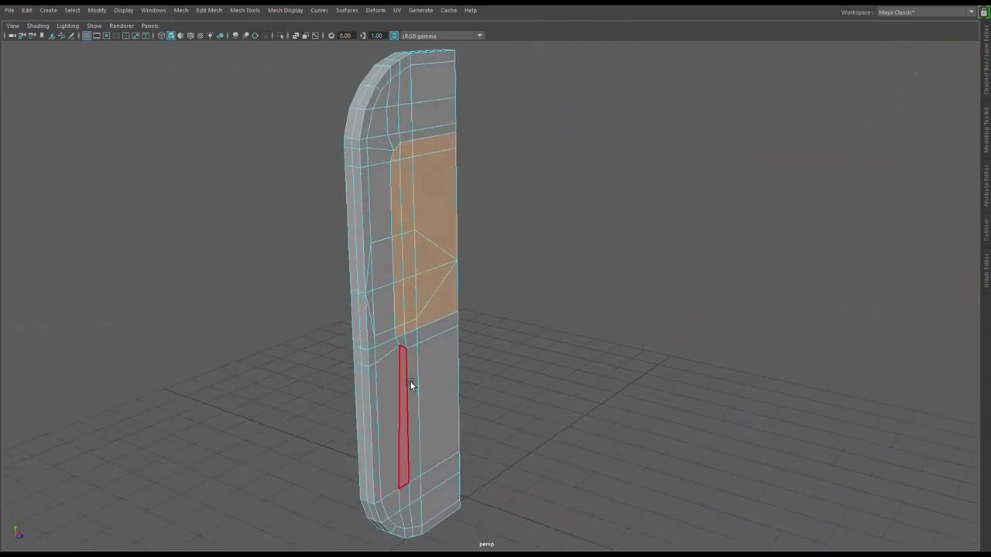
mouse_move(411, 382)
alt+mouse_down()
mouse_move(155, 339)
mouse_move(255, 289)
alt+mouse_up()
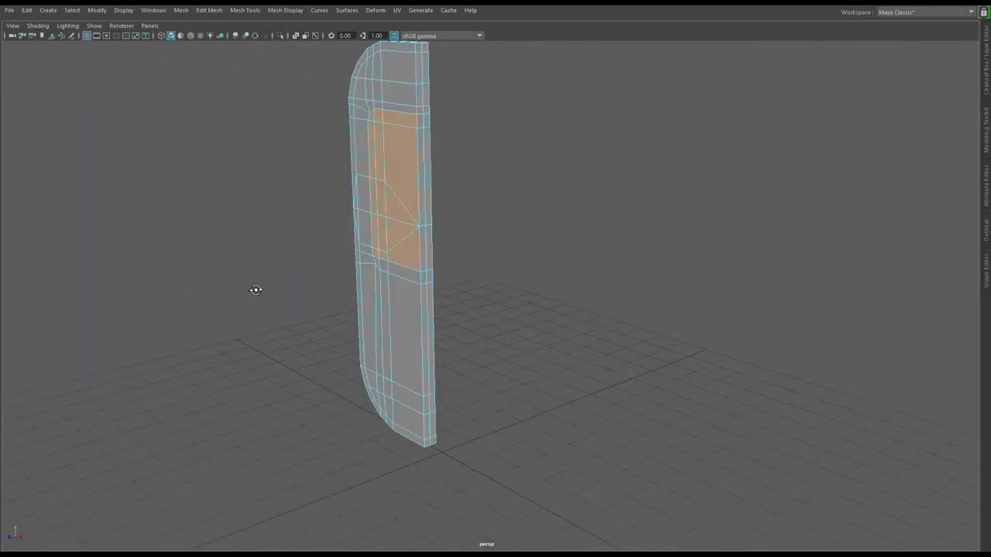
click(442, 91)
shift+double_click(440, 445)
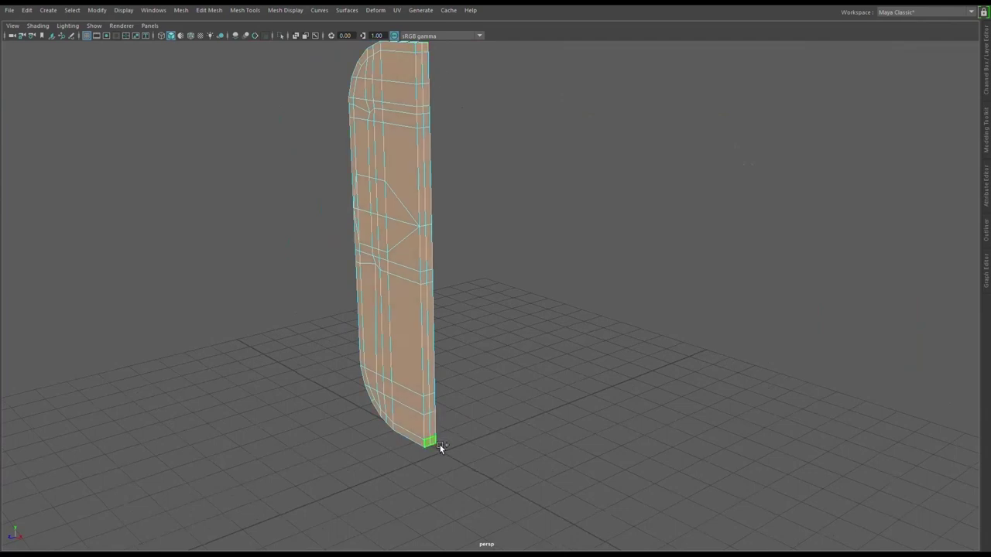
click(436, 449)
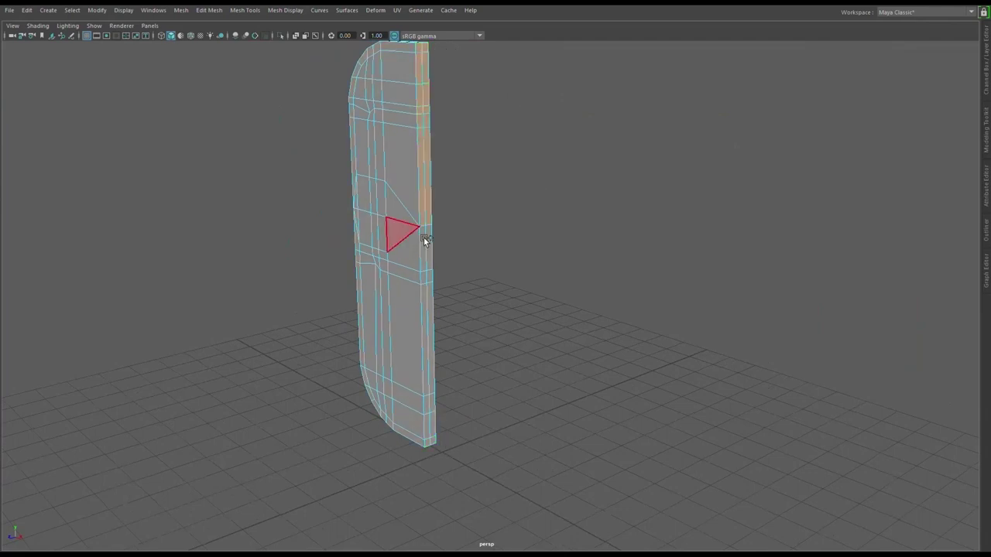
click(645, 408)
Face the phone head-on and marquee-select the faces across the screen, adding the lower screen faces.
alt+right_drag(686, 427, 237, 219)
alt+drag(237, 219, 480, 217)
alt+right_drag(480, 217, 691, 236)
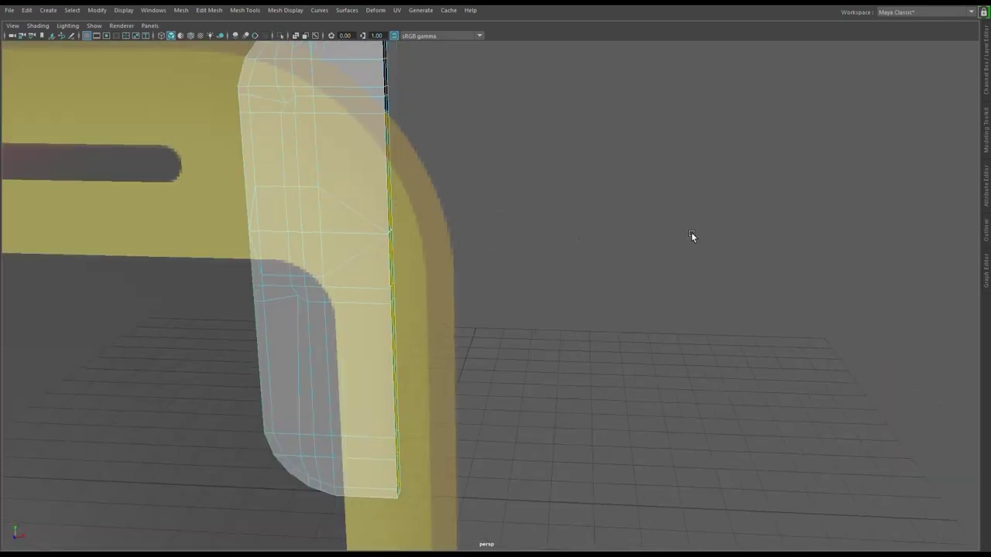
alt+shift+drag(691, 236, 414, 256)
mouse_move(414, 255)
alt+right_down()
mouse_move(355, 417)
mouse_move(626, 343)
alt+right_up()
scroll(630, 336, up, 2)
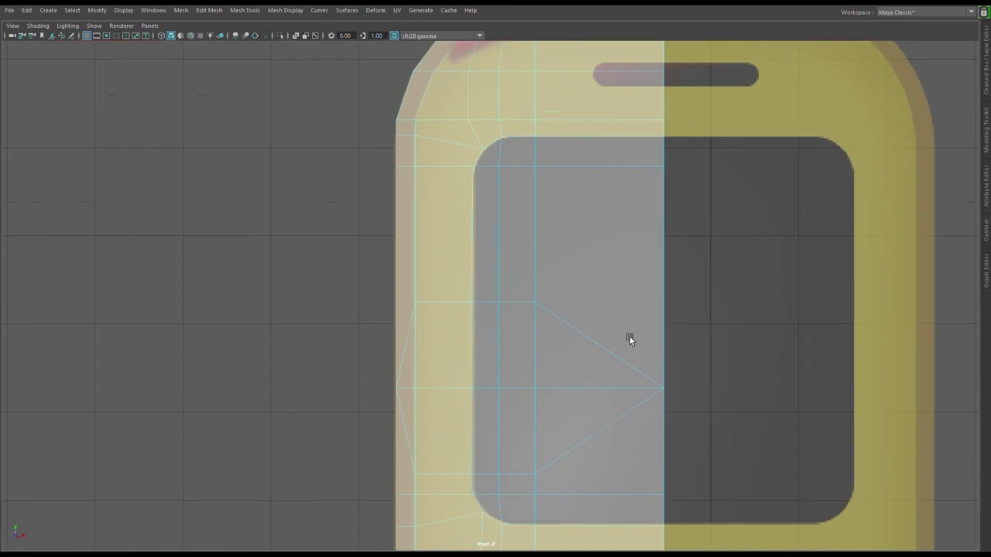
scroll(630, 337, down, 2)
scroll(534, 194, up, 2)
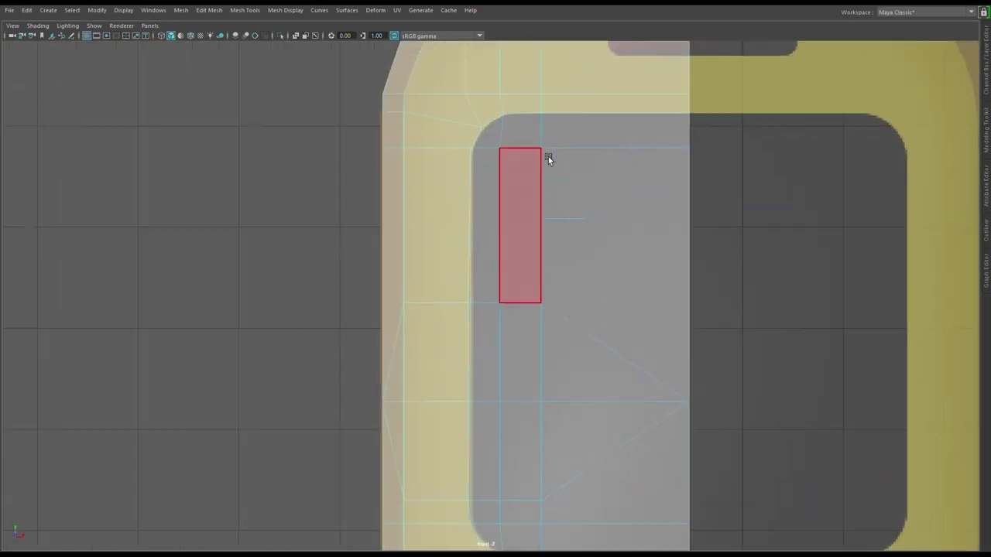
mouse_move(498, 159)
mouse_down()
mouse_move(586, 176)
mouse_move(540, 347)
mouse_up()
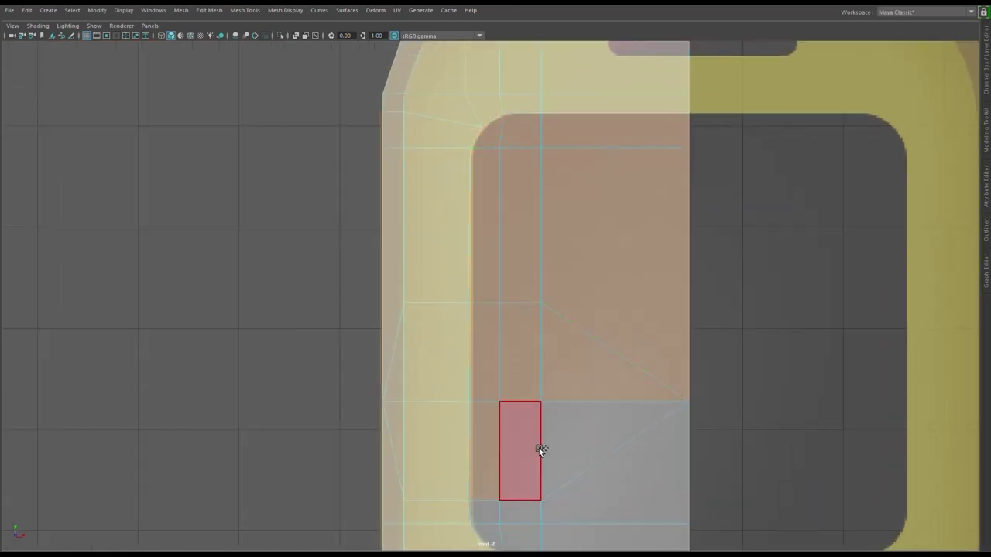
drag(539, 448, 642, 492)
Tumble the perspective view to check the selected screen faces from the side.
alt+middle_drag(547, 509, 552, 412)
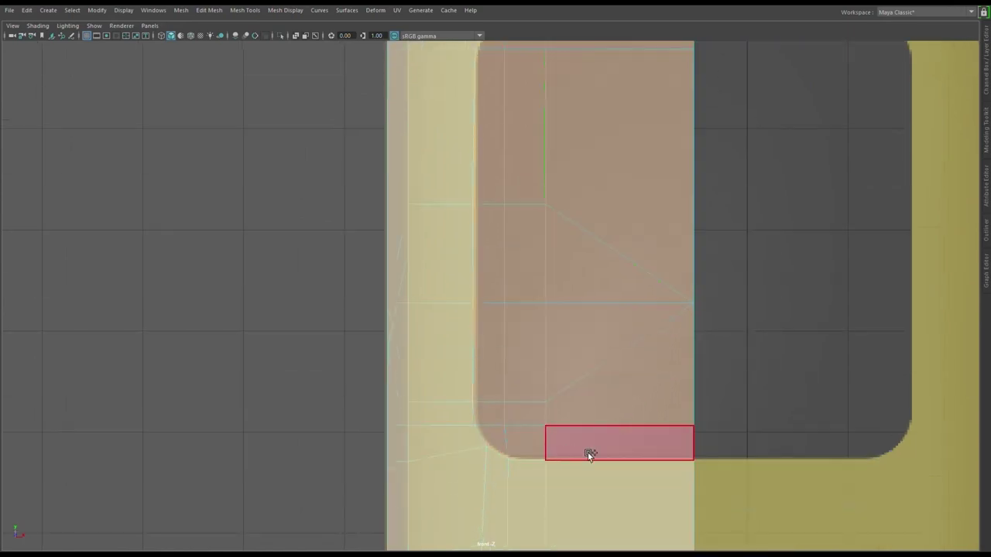
scroll(587, 453, down, 3)
alt+drag(657, 270, 546, 288)
scroll(546, 288, down, 2)
scroll(585, 299, down, 2)
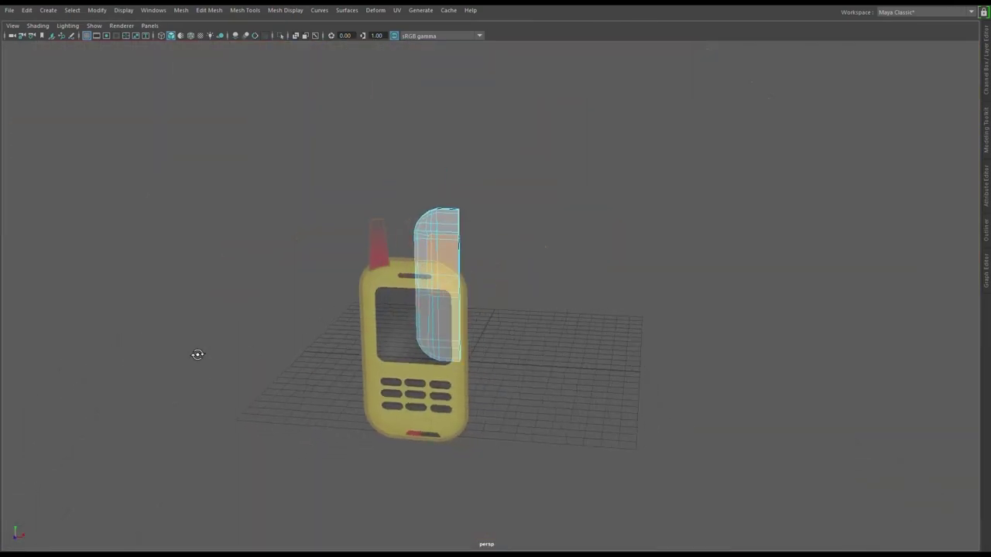
mouse_move(197, 354)
alt+mouse_down()
mouse_move(361, 303)
mouse_move(690, 283)
alt+mouse_up()
scroll(541, 303, up, 3)
Extrude the selected screen-area faces with Ctrl+E and drag them along the X axis.
scroll(596, 204, up, 1)
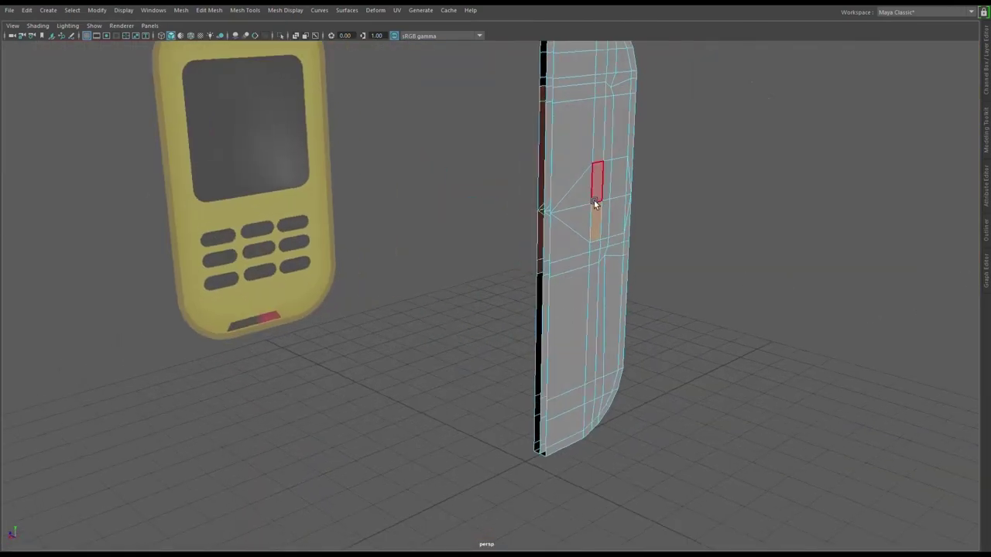
mouse_move(545, 363)
alt+mouse_down()
mouse_move(930, 354)
mouse_move(734, 322)
alt+mouse_up()
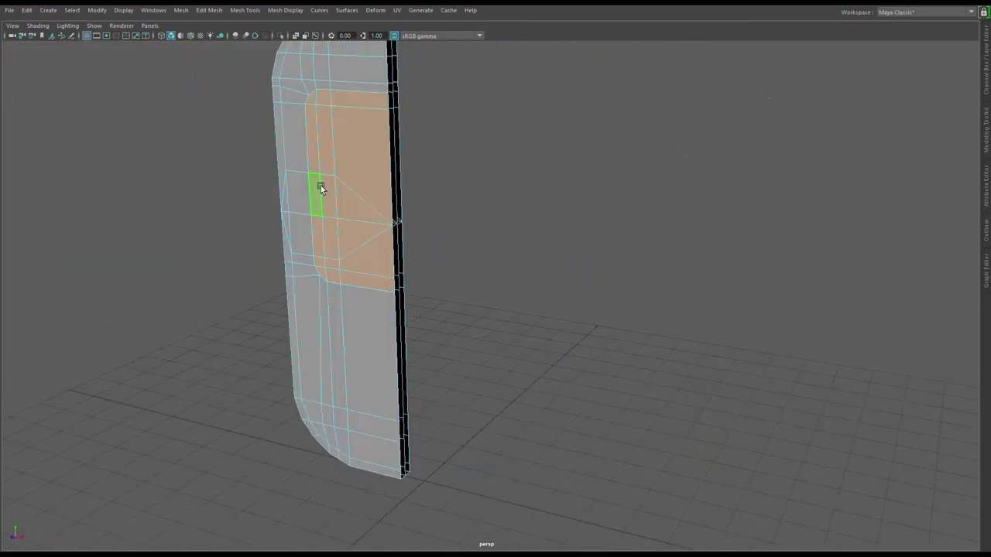
key(ctrl+e)
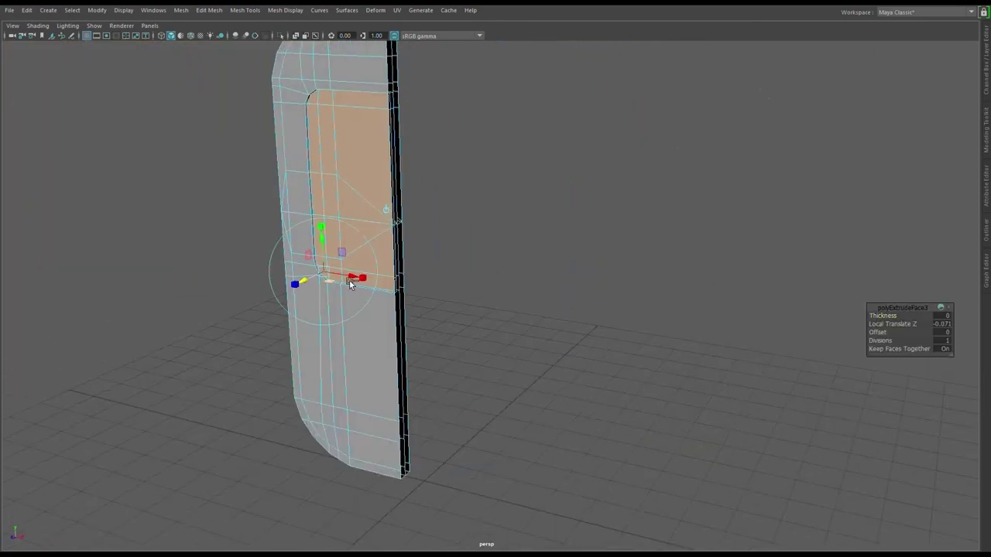
mouse_move(293, 276)
alt+mouse_down()
mouse_move(135, 270)
mouse_move(245, 259)
mouse_move(575, 277)
mouse_move(116, 266)
mouse_move(700, 254)
mouse_move(478, 288)
mouse_move(473, 252)
mouse_move(471, 284)
mouse_move(465, 279)
alt+mouse_up()
drag(378, 242, 339, 243)
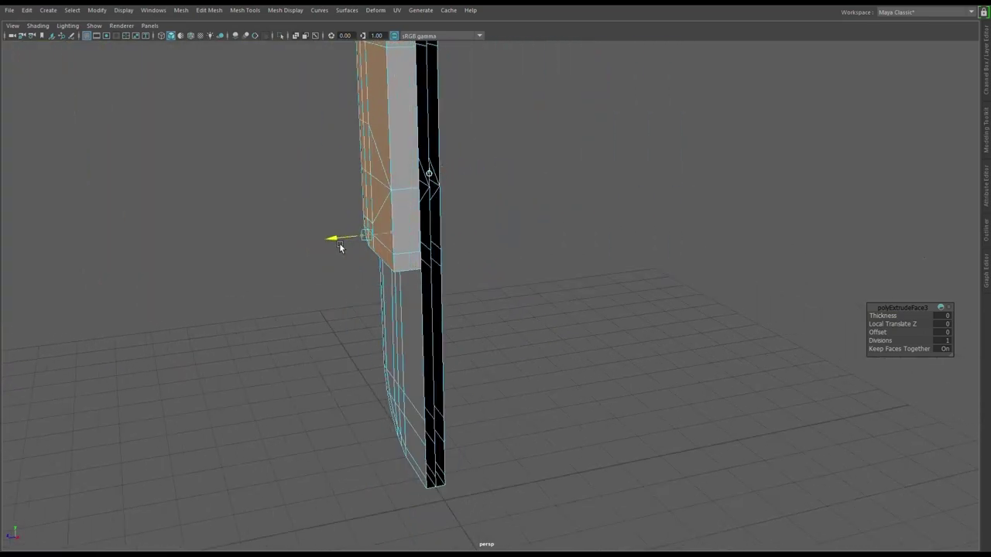
mouse_move(534, 243)
alt+mouse_down()
mouse_move(564, 282)
mouse_move(752, 339)
mouse_move(725, 298)
alt+mouse_up()
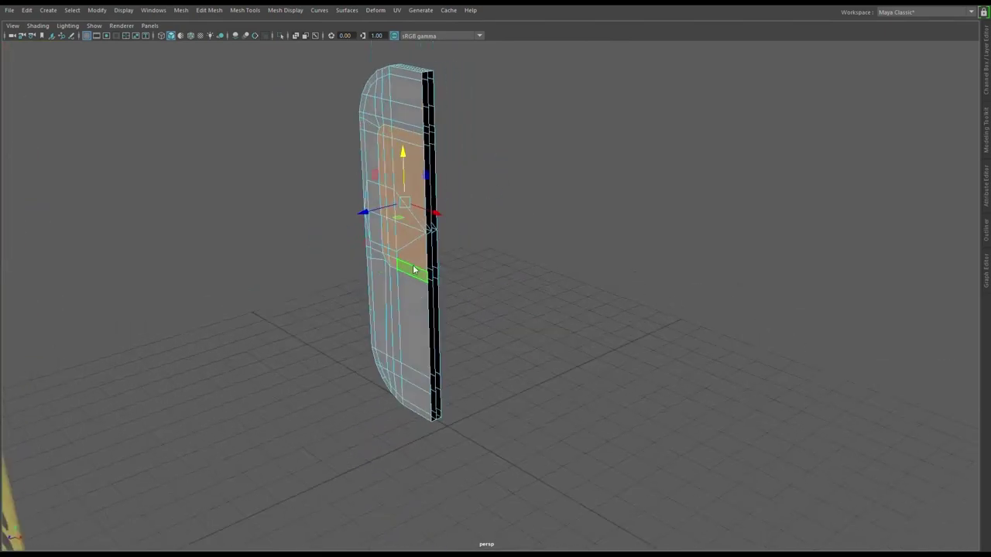
In object mode, move the shell along X so it sits right of the yellow reference phone.
right_drag(450, 243, 400, 124)
mouse_move(465, 248)
mouse_down()
mouse_move(788, 373)
mouse_move(520, 342)
mouse_up()
alt+right_drag(520, 342, 551, 393)
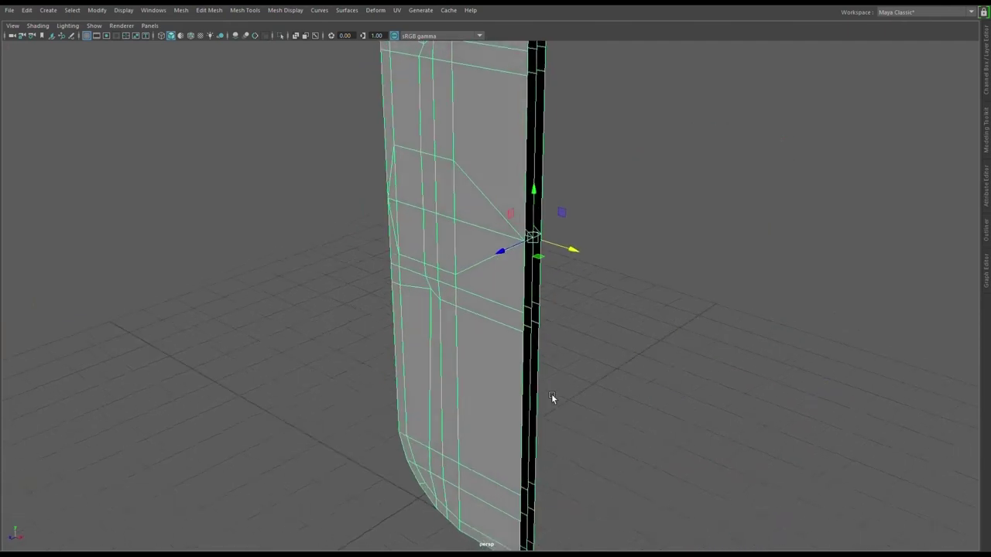
mouse_move(551, 393)
alt+mouse_down()
mouse_move(699, 373)
mouse_move(306, 328)
mouse_move(605, 364)
alt+mouse_up()
mouse_move(606, 363)
alt+right_down()
mouse_move(833, 342)
mouse_move(288, 305)
alt+right_up()
mouse_move(289, 304)
alt+mouse_down()
mouse_move(158, 299)
mouse_move(511, 289)
mouse_move(513, 230)
mouse_move(903, 300)
mouse_move(635, 310)
alt+mouse_up()
alt+right_drag(635, 309, 465, 299)
drag(465, 299, 98, 385)
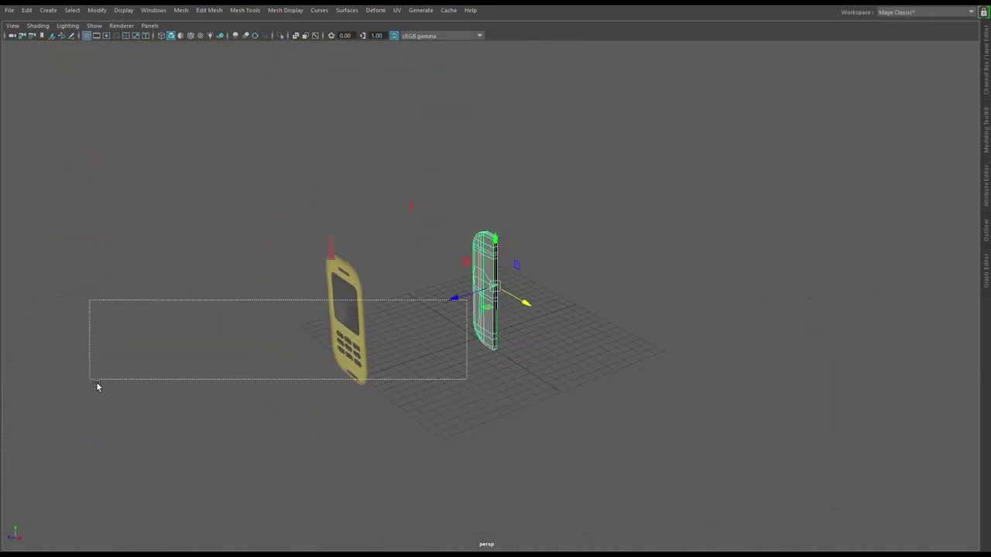
click(484, 298)
mouse_move(460, 294)
alt+mouse_down()
mouse_move(287, 390)
mouse_move(464, 409)
mouse_move(575, 380)
mouse_move(464, 325)
alt+mouse_up()
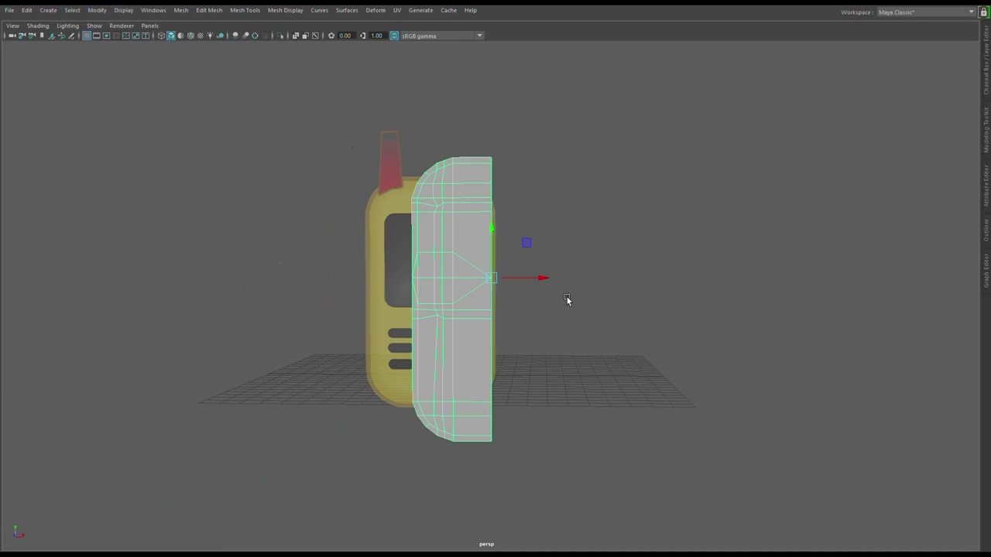
mouse_move(567, 298)
alt+mouse_down()
mouse_move(204, 359)
mouse_move(274, 358)
mouse_move(16, 350)
alt+mouse_up()
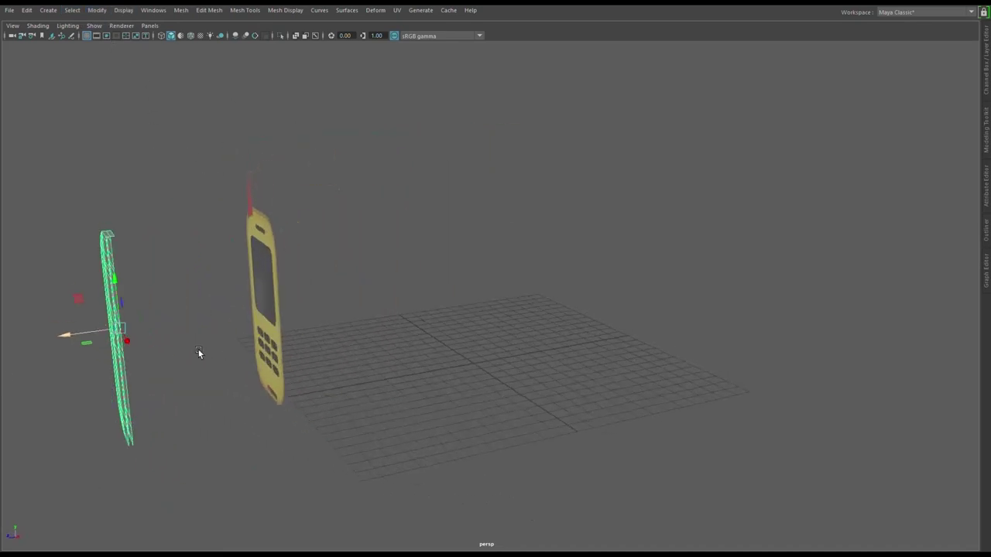
mouse_move(199, 353)
alt+mouse_down()
mouse_move(15, 354)
mouse_move(299, 339)
mouse_move(144, 248)
mouse_move(423, 354)
mouse_move(392, 314)
mouse_move(376, 354)
mouse_move(214, 328)
mouse_move(565, 313)
alt+mouse_up()
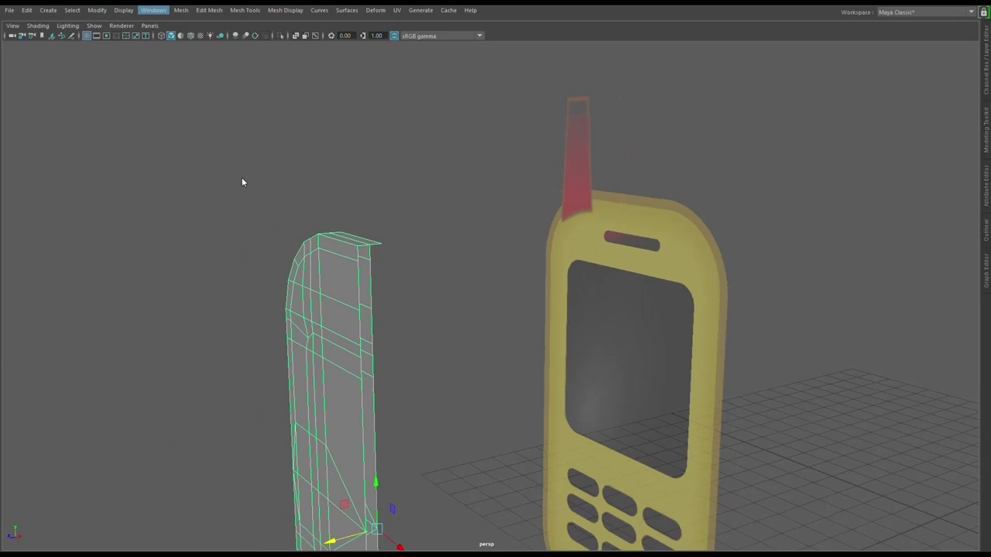
Reselect the grey shell and frame it in the front view.
click(224, 326)
click(380, 401)
scroll(380, 401, up, 3)
scroll(491, 390, up, 3)
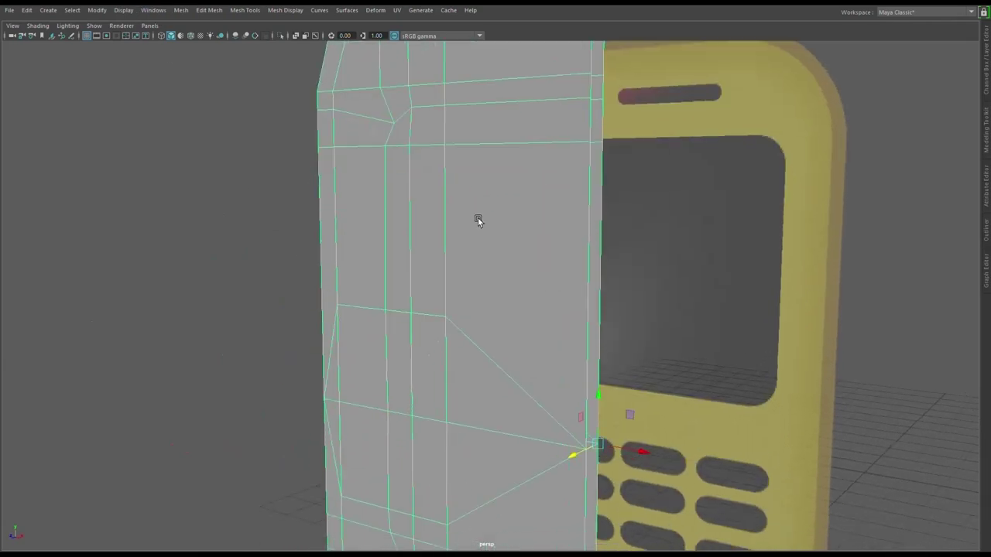
key(space)
key(space)
scroll(478, 415, down, 3)
alt+middle_drag(752, 308, 628, 303)
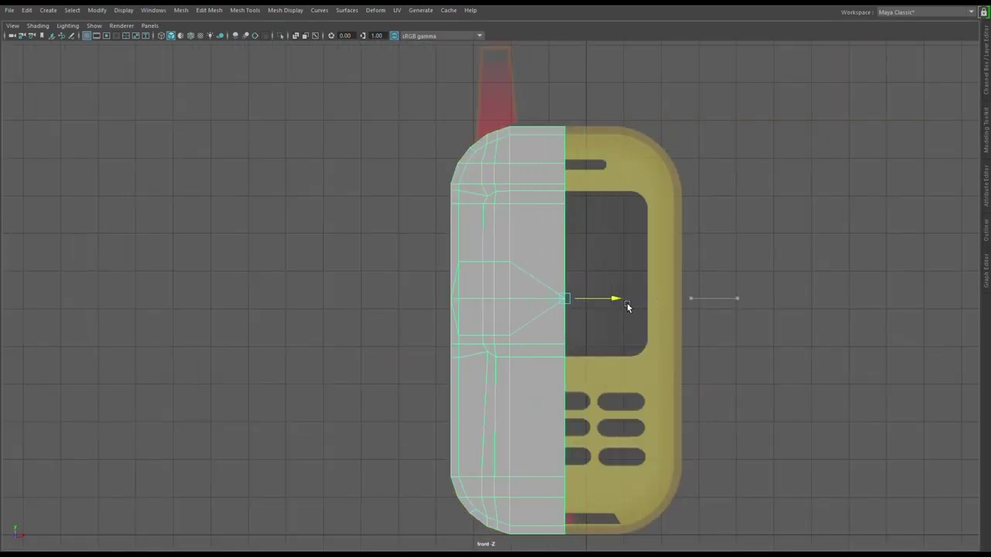
scroll(524, 326, up, 3)
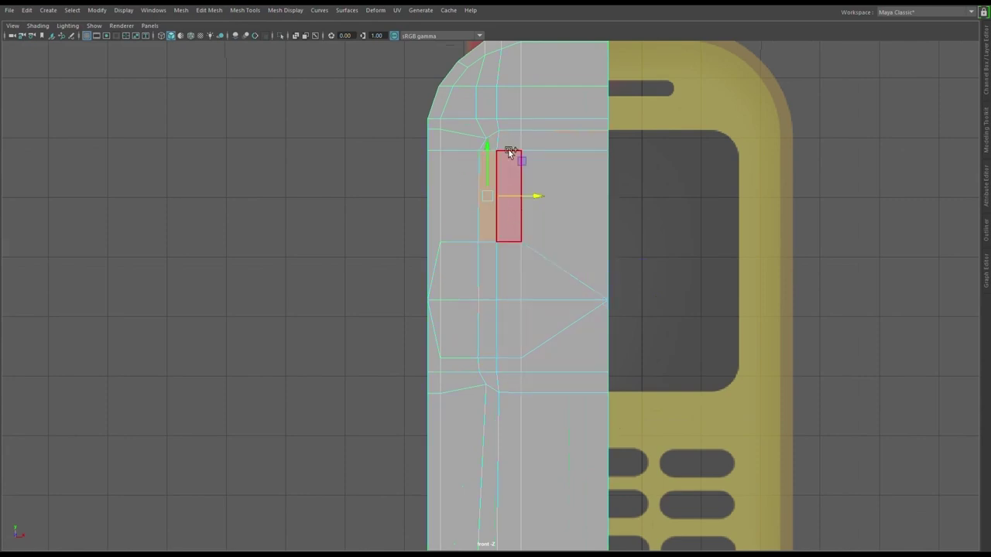
Select the screen-area faces, extrude them and push them inward into the shell.
click(587, 224)
key(space)
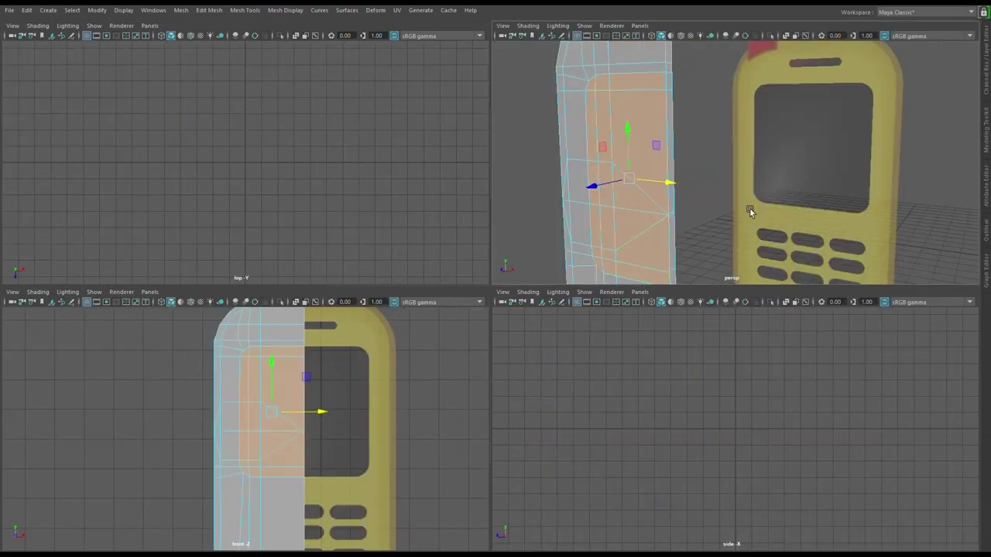
key(space)
click(298, 356)
key(ctrl+e)
drag(202, 513, 209, 511)
click(452, 356)
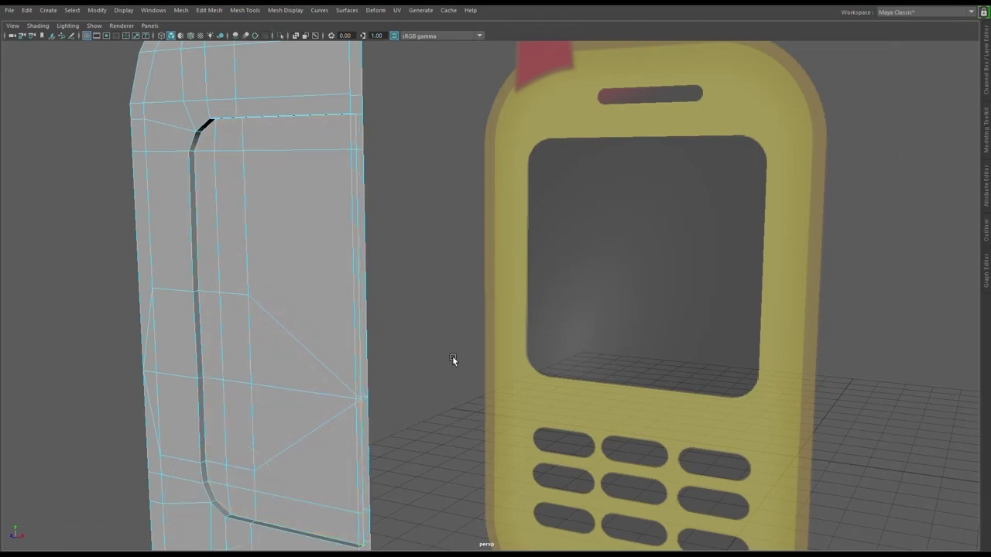
Check the recessed screen, previewing it smoothed with 3 and returning to low-poly with 1.
key(space)
key(space)
scroll(342, 399, up, 1)
scroll(342, 400, up, 2)
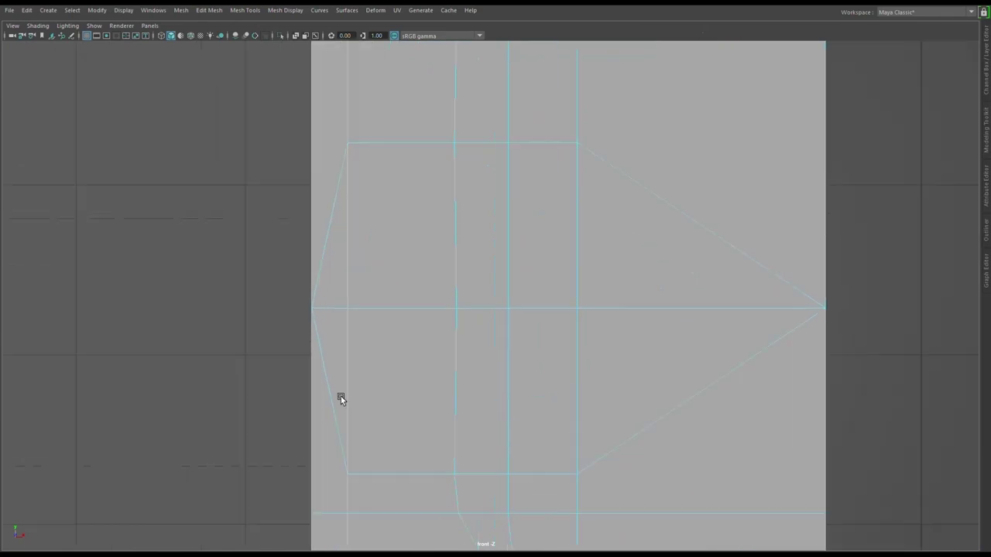
scroll(527, 393, down, 5)
key(space)
scroll(646, 236, up, 5)
key(space)
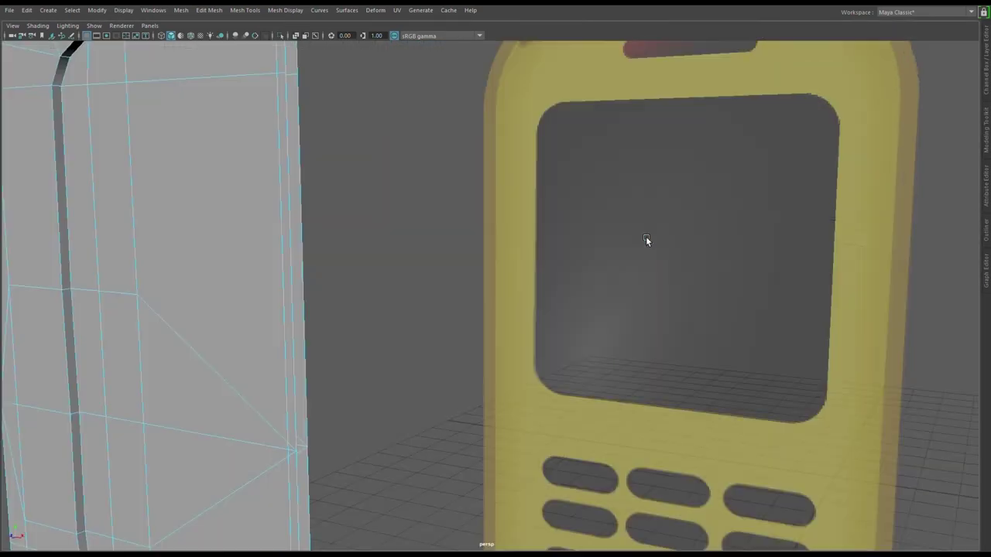
scroll(646, 236, down, 3)
scroll(468, 314, down, 2)
scroll(485, 282, up, 3)
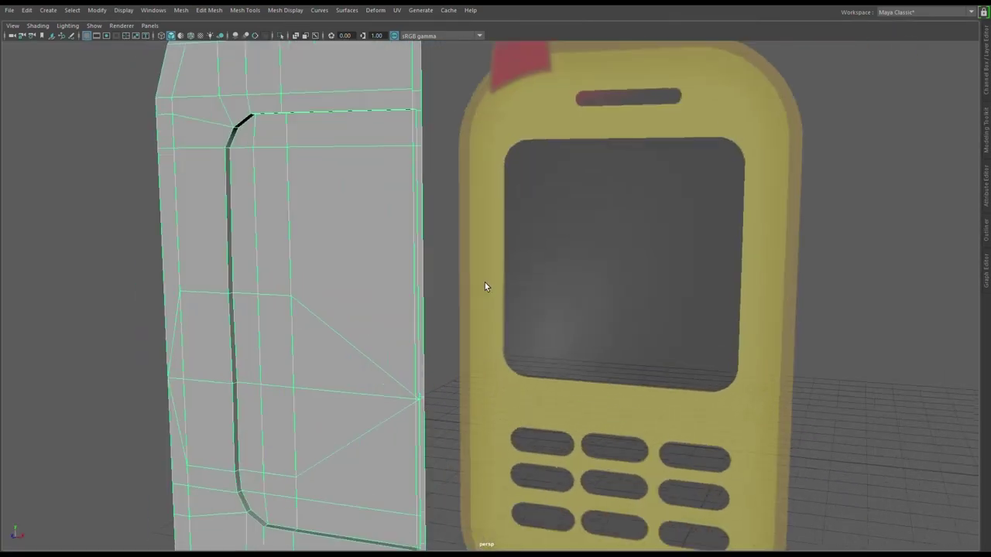
scroll(504, 337, up, 3)
scroll(578, 336, down, 1)
scroll(681, 411, down, 2)
scroll(681, 411, up, 2)
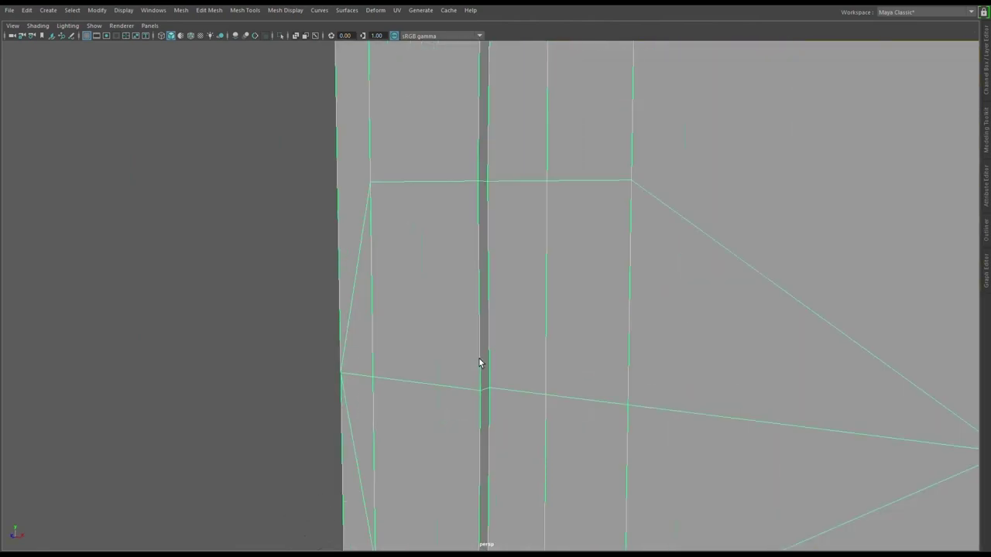
scroll(535, 416, down, 3)
scroll(535, 416, down, 2)
scroll(621, 420, down, 2)
key(3)
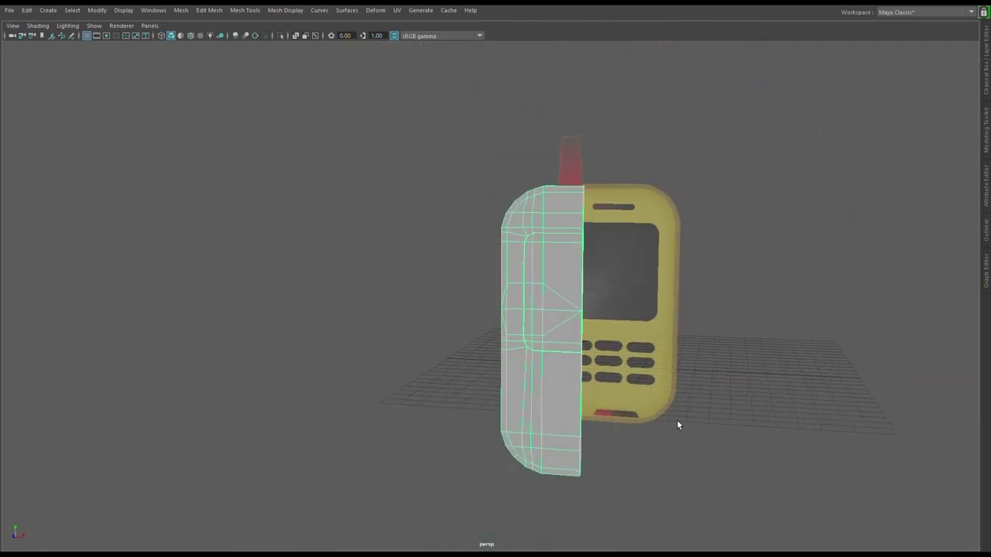
scroll(562, 330, up, 2)
scroll(606, 366, up, 3)
scroll(606, 365, up, 1)
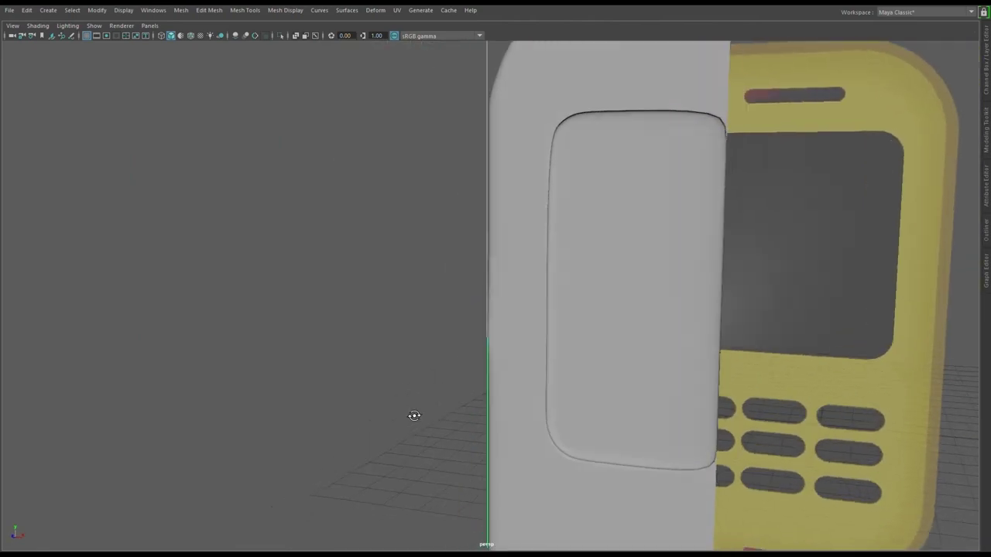
scroll(745, 419, down, 3)
key(1)
scroll(623, 325, up, 3)
Orbit and zoom around the shell to inspect the recessed screen's beveled corners and edges.
alt+drag(628, 329, 844, 213)
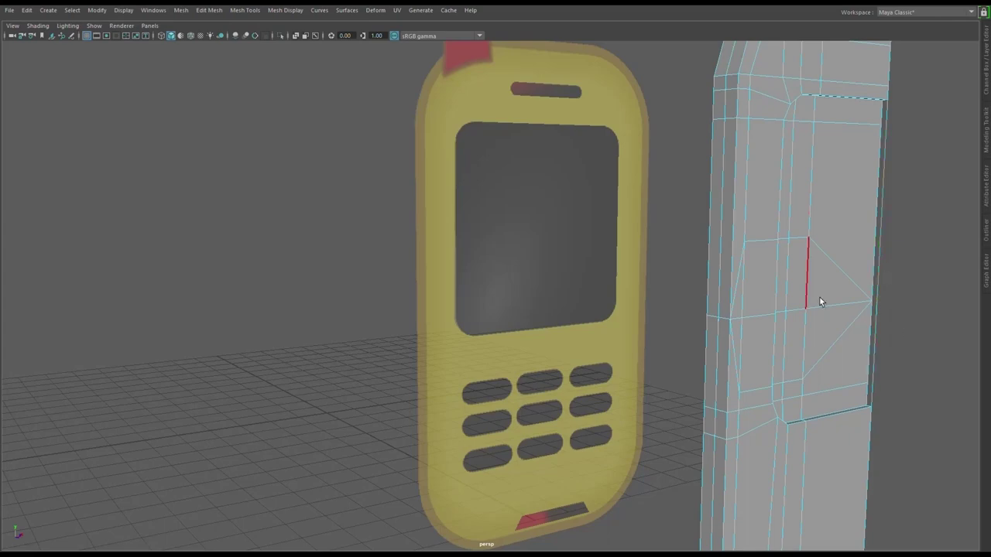
alt+drag(819, 297, 398, 155)
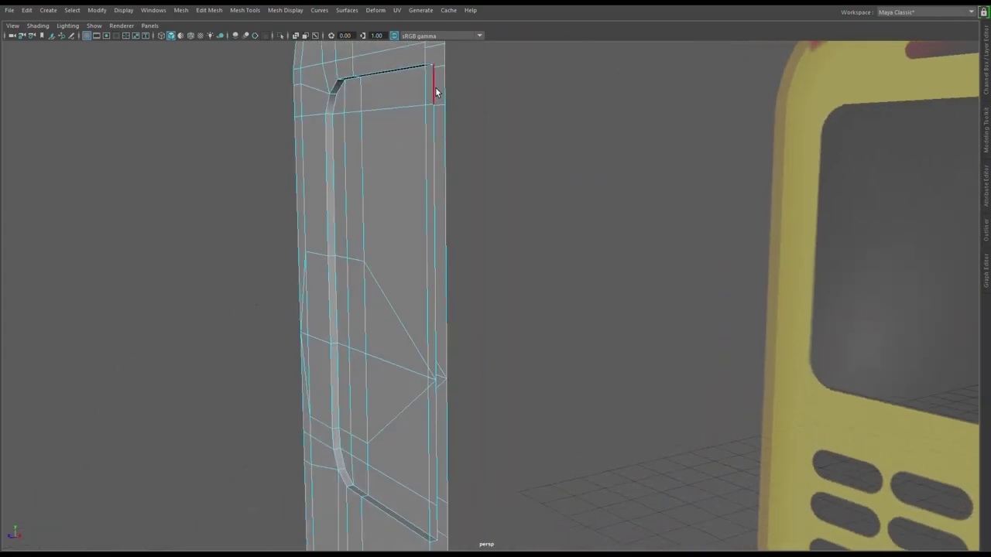
mouse_move(438, 101)
alt+mouse_down()
mouse_move(239, 325)
mouse_move(265, 221)
mouse_move(834, 239)
mouse_move(927, 298)
mouse_move(650, 274)
mouse_move(449, 335)
alt+mouse_up()
alt+drag(682, 144, 464, 243)
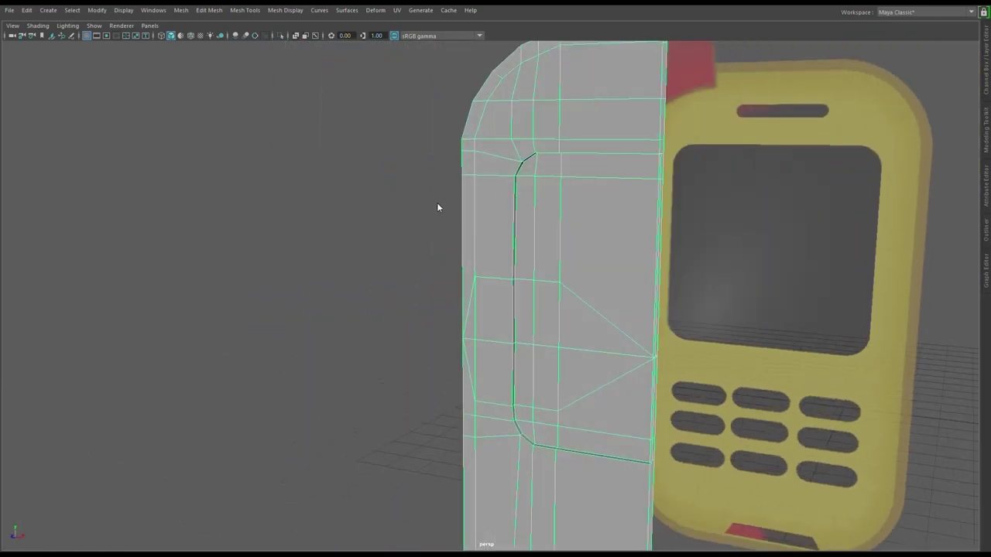
mouse_move(438, 207)
alt+right_down()
mouse_move(559, 222)
mouse_move(605, 275)
mouse_move(310, 295)
alt+right_up()
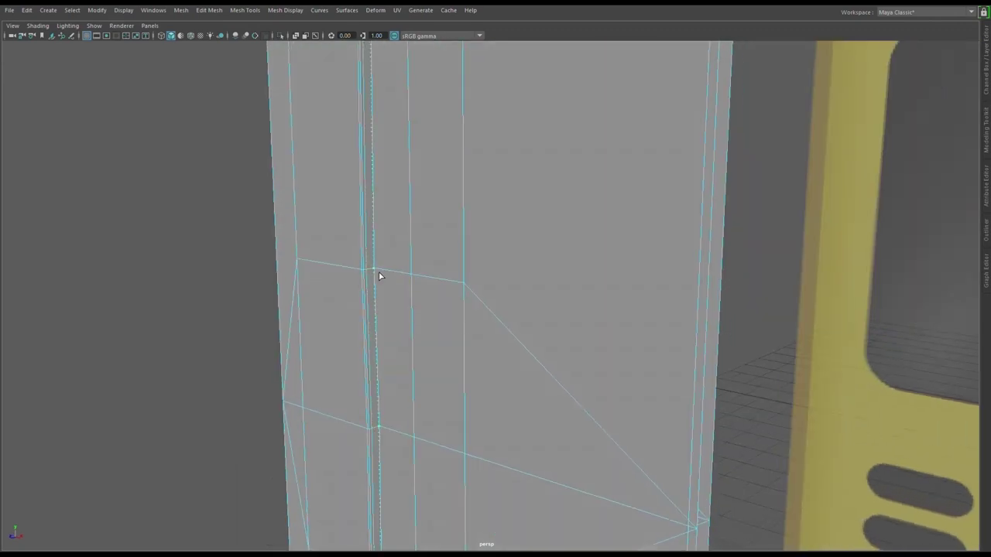
alt+drag(412, 291, 715, 312)
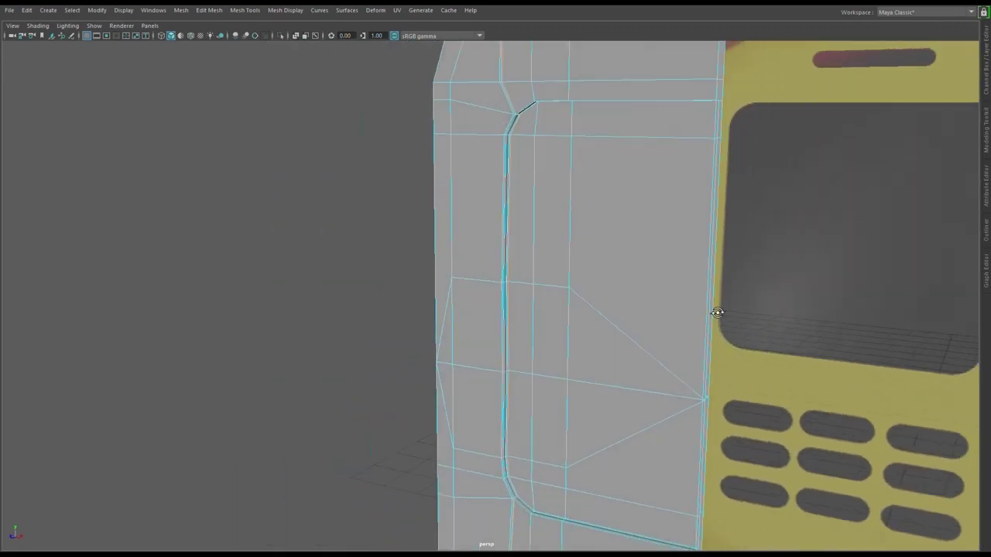
alt+right_drag(715, 312, 516, 480)
mouse_move(516, 480)
alt+mouse_down()
mouse_move(369, 401)
mouse_move(697, 282)
alt+mouse_up()
alt+right_drag(697, 282, 279, 292)
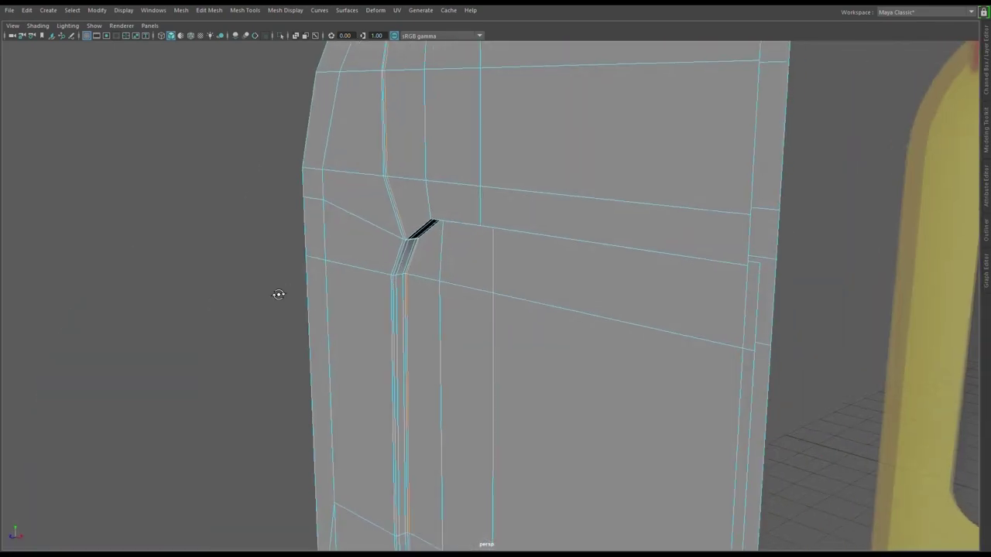
alt+drag(438, 224, 451, 270)
alt+right_drag(451, 270, 620, 295)
mouse_move(621, 295)
alt+mouse_down()
mouse_move(447, 225)
mouse_move(442, 287)
alt+mouse_up()
mouse_move(435, 254)
alt+mouse_down()
mouse_move(413, 250)
mouse_move(351, 183)
mouse_move(343, 239)
mouse_move(405, 297)
mouse_move(526, 292)
mouse_move(353, 217)
mouse_move(688, 131)
mouse_move(472, 220)
mouse_move(719, 269)
mouse_move(400, 246)
mouse_move(750, 196)
alt+mouse_up()
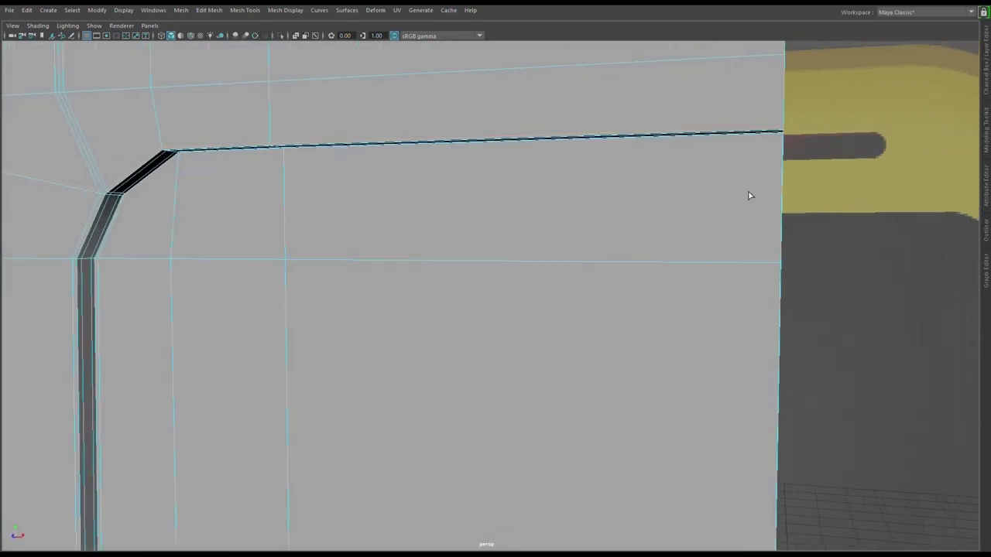
mouse_move(789, 152)
alt+mouse_down()
mouse_move(744, 228)
mouse_move(962, 166)
alt+mouse_up()
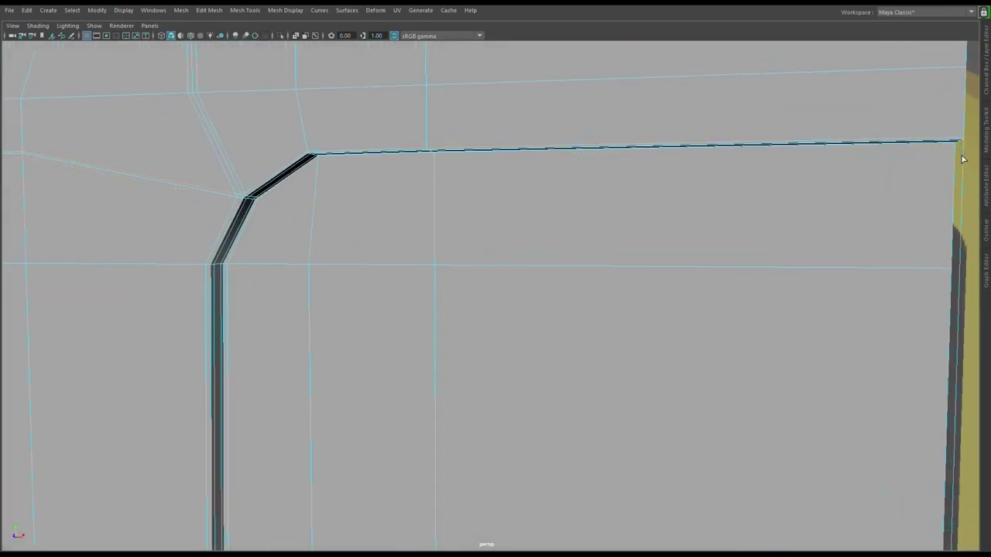
alt+right_drag(961, 153, 487, 277)
alt+drag(487, 276, 531, 230)
alt+right_drag(531, 230, 581, 436)
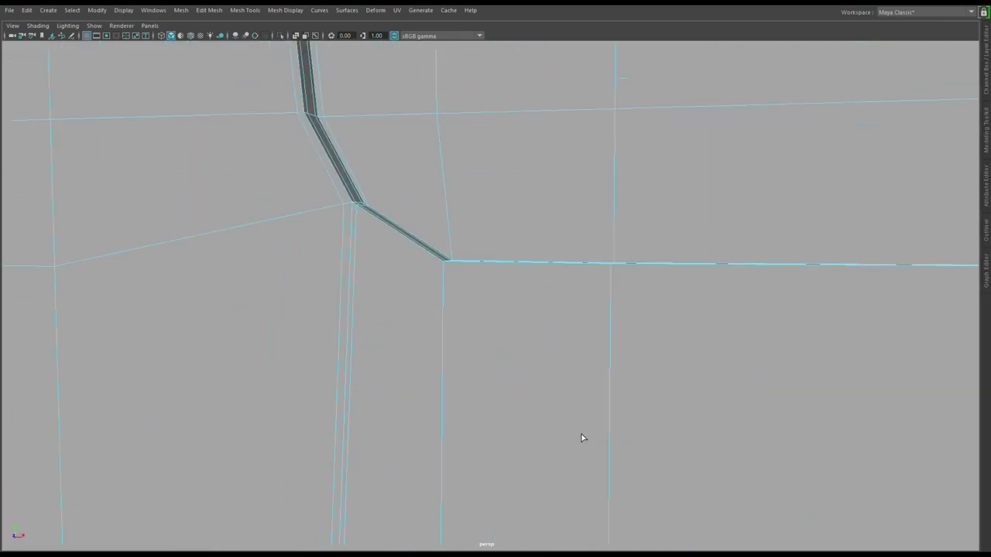
alt+drag(581, 436, 453, 419)
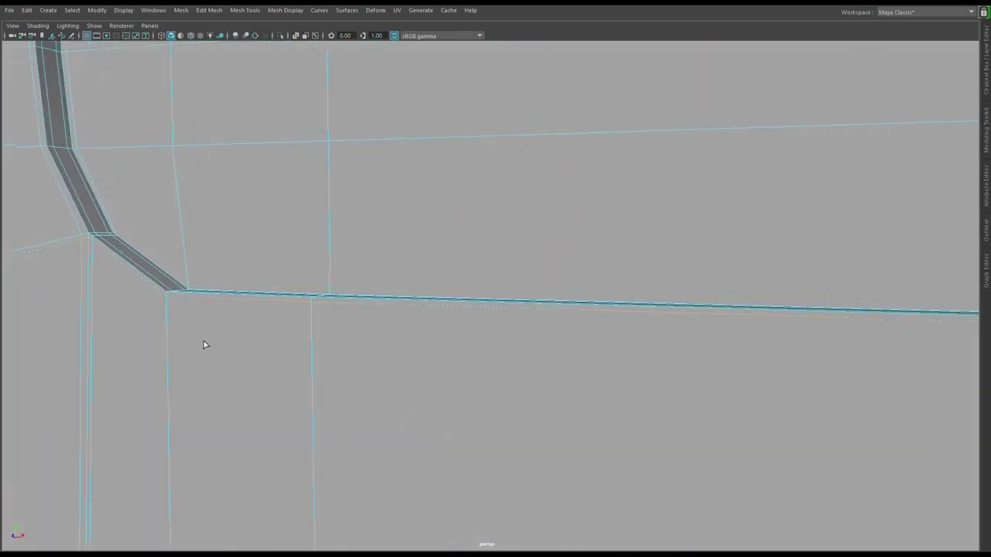
mouse_move(205, 345)
alt+mouse_down()
mouse_move(289, 379)
mouse_move(250, 389)
alt+mouse_up()
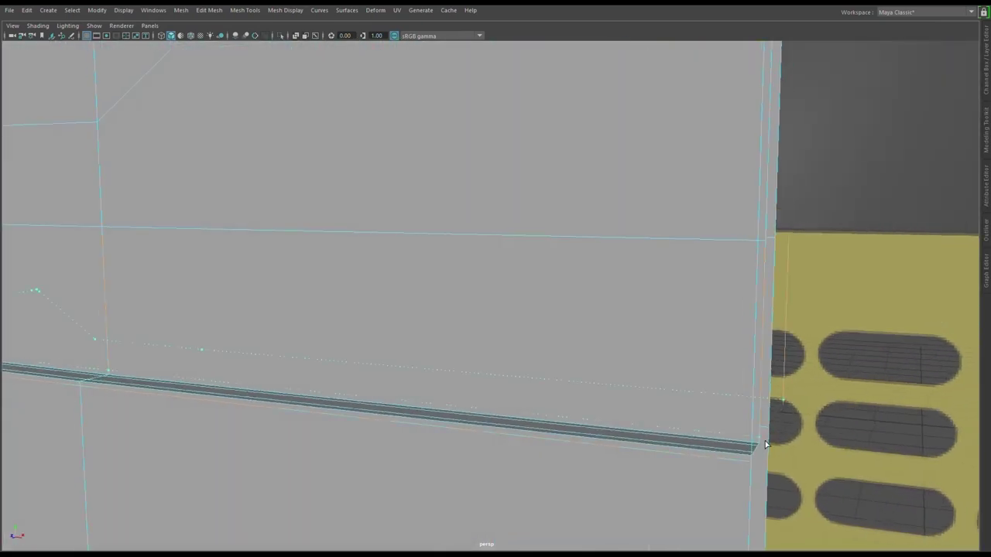
Turn the view to face the phone front and frame the whole half-mesh panel.
alt+right_drag(765, 447, 611, 434)
mouse_move(611, 434)
alt+mouse_down()
mouse_move(768, 356)
mouse_move(27, 347)
mouse_move(941, 352)
mouse_move(854, 367)
mouse_move(721, 283)
alt+mouse_up()
mouse_move(721, 283)
alt+right_down()
mouse_move(520, 392)
mouse_move(539, 282)
alt+right_up()
alt+drag(539, 282, 577, 436)
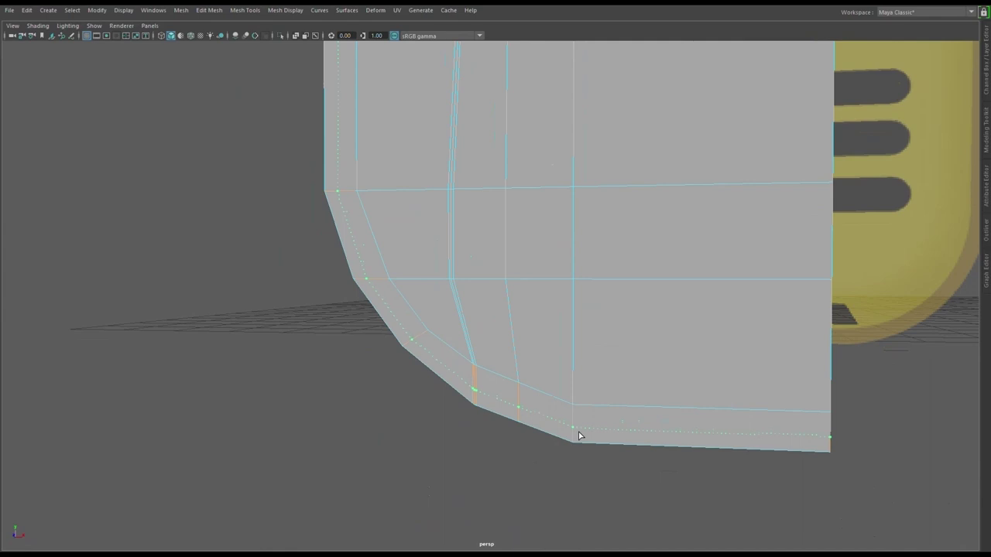
alt+right_drag(579, 436, 591, 409)
alt+drag(590, 410, 567, 540)
alt+right_drag(566, 540, 469, 297)
mouse_move(469, 297)
alt+middle_down()
mouse_move(391, 424)
mouse_move(464, 341)
alt+middle_up()
alt+right_drag(464, 341, 474, 348)
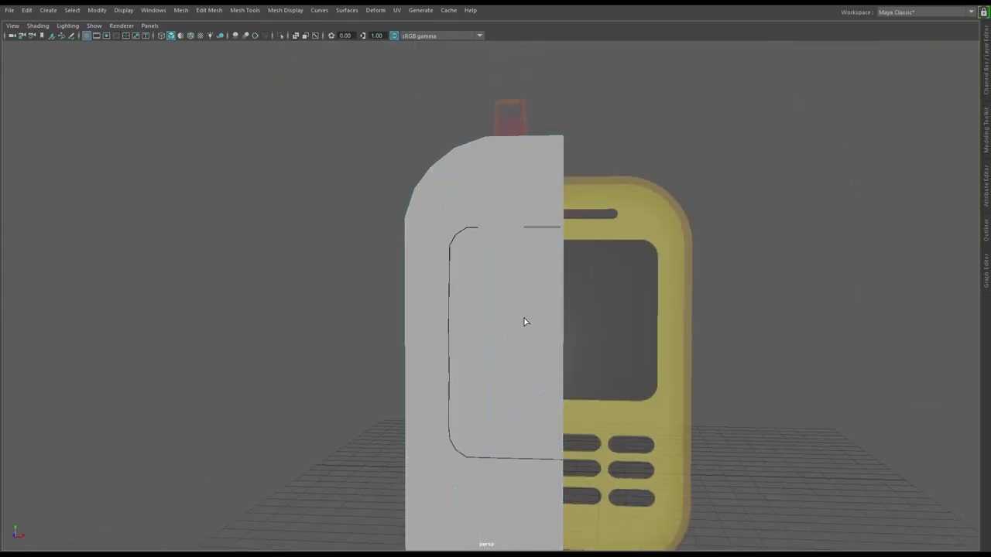
mouse_move(712, 348)
alt+mouse_down()
mouse_move(51, 361)
mouse_move(546, 347)
mouse_move(23, 343)
mouse_move(980, 160)
mouse_move(820, 322)
alt+mouse_up()
Select the grey panel mesh and orbit to inspect its top corner.
click(454, 318)
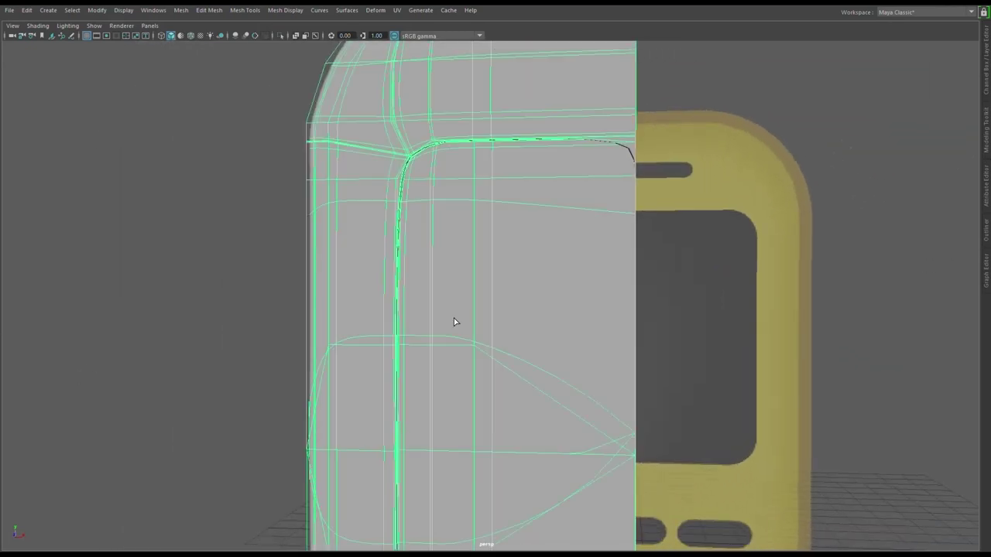
scroll(454, 318, up, 5)
scroll(601, 230, down, 2)
scroll(328, 355, up, 5)
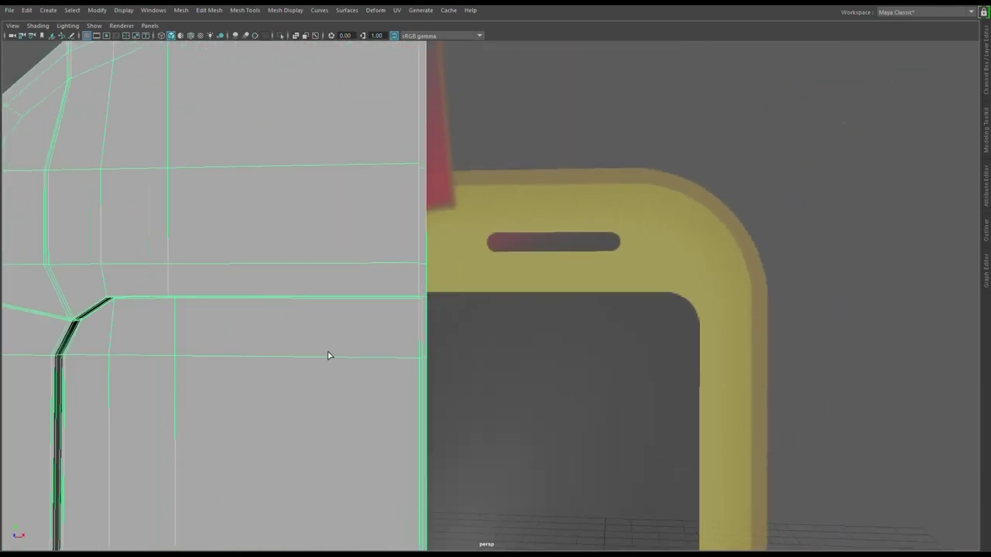
mouse_move(328, 356)
alt+mouse_down()
mouse_move(717, 270)
mouse_move(371, 264)
mouse_move(495, 305)
mouse_move(401, 329)
alt+mouse_up()
scroll(400, 328, down, 3)
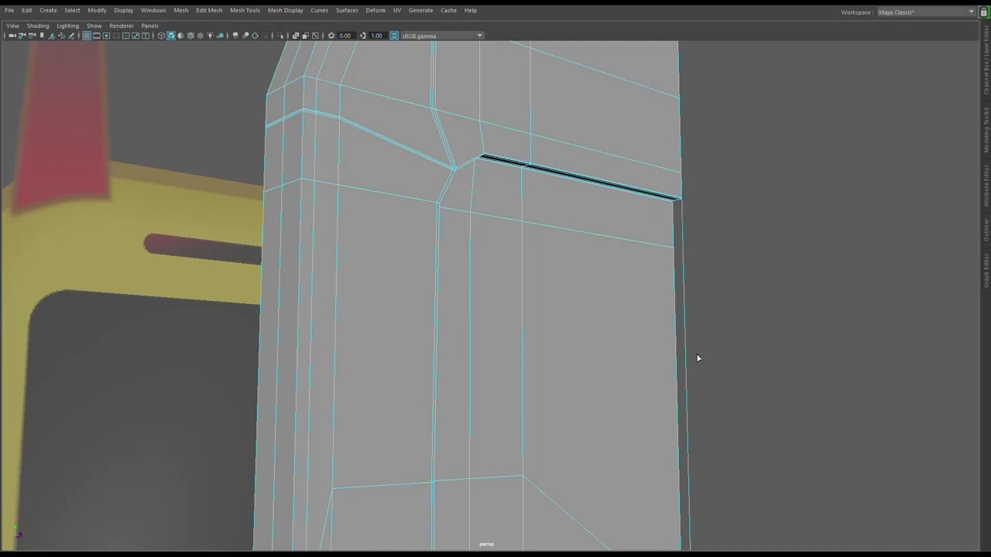
Select the screen's top-border edges for moving, then maximize the flat front view.
click(688, 230)
click(696, 220)
click(690, 191)
click(794, 208)
key(w)
alt+drag(791, 201, 455, 290)
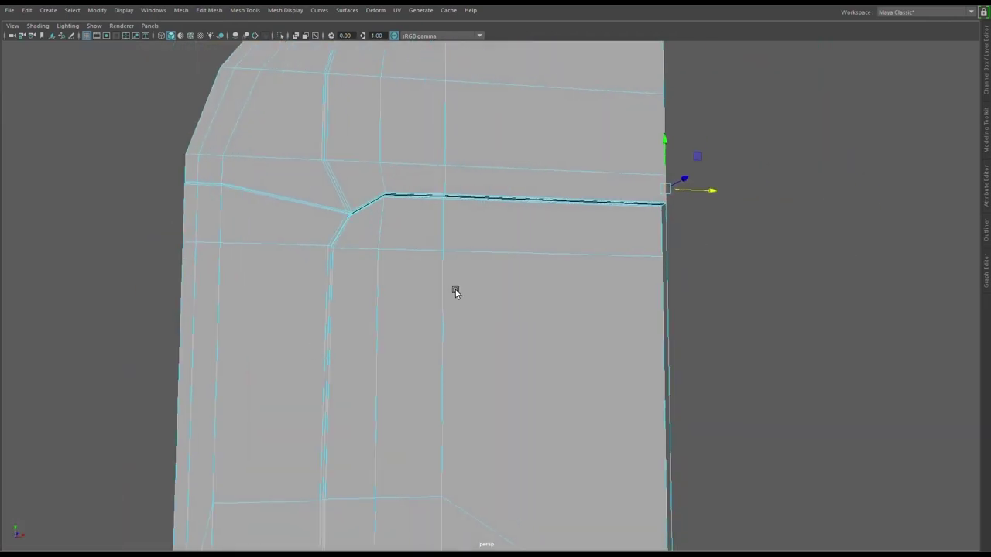
scroll(455, 289, down, 5)
key(space)
key(space)
Turn on X-Ray over the reference, zoom onto the keypad, and switch to object mode.
alt+middle_drag(621, 390, 599, 276)
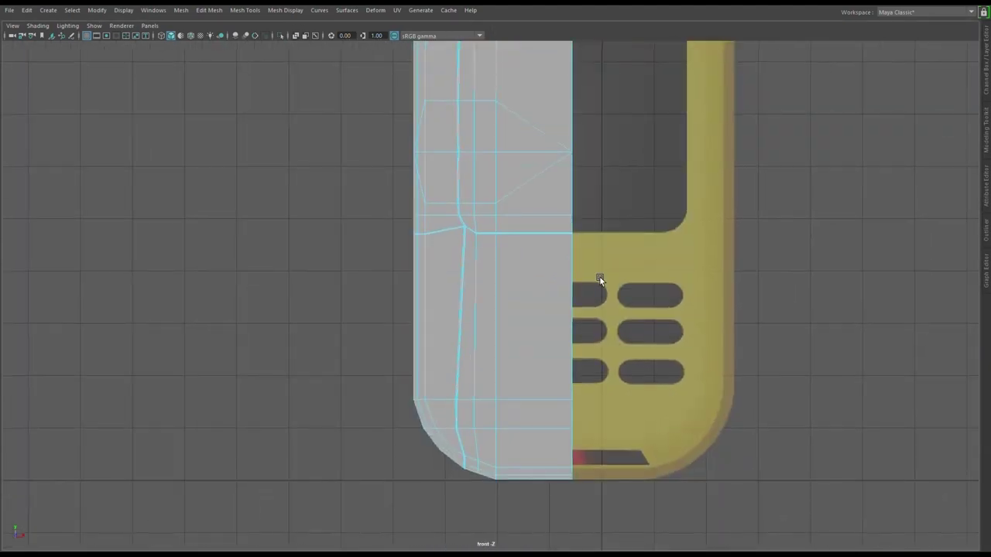
key(alt+a)
scroll(599, 359, up, 2)
scroll(600, 354, up, 3)
scroll(588, 348, down, 5)
scroll(565, 340, up, 3)
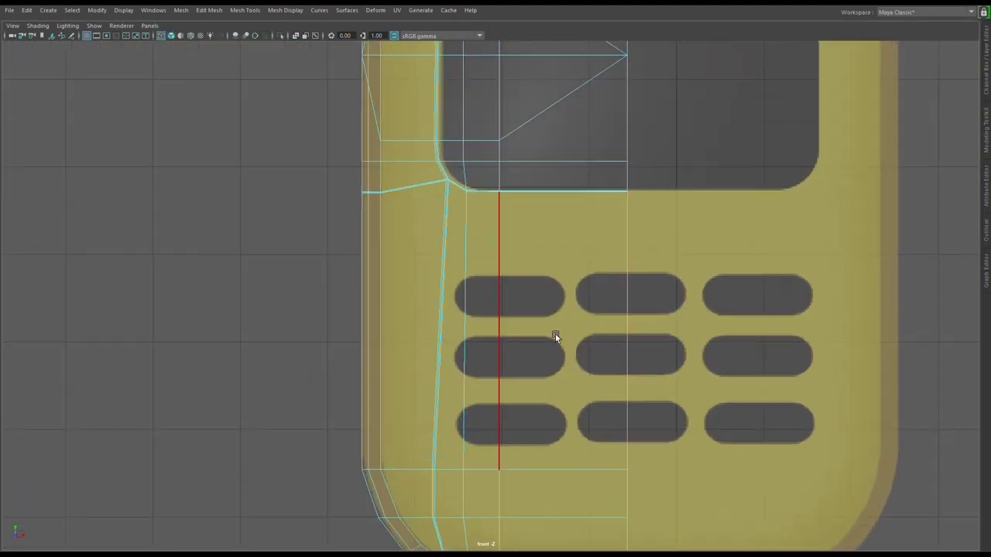
scroll(535, 307, up, 1)
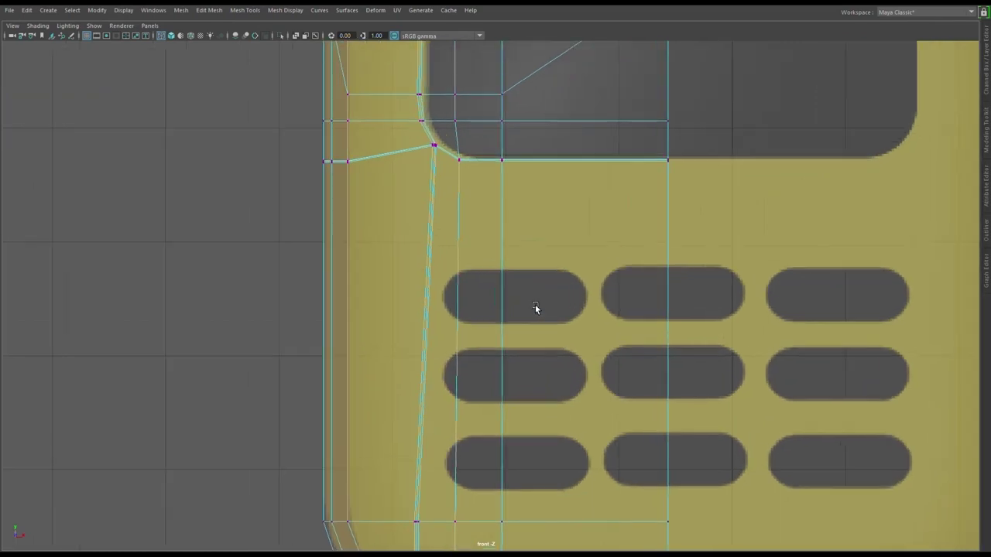
scroll(593, 358, up, 4)
scroll(447, 206, down, 5)
scroll(495, 350, up, 2)
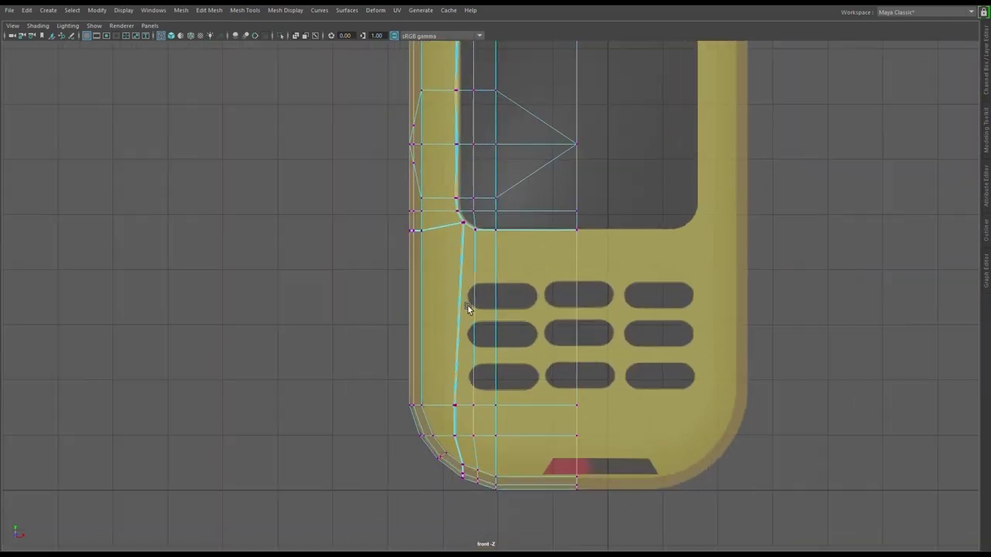
scroll(434, 287, up, 2)
key(F8)
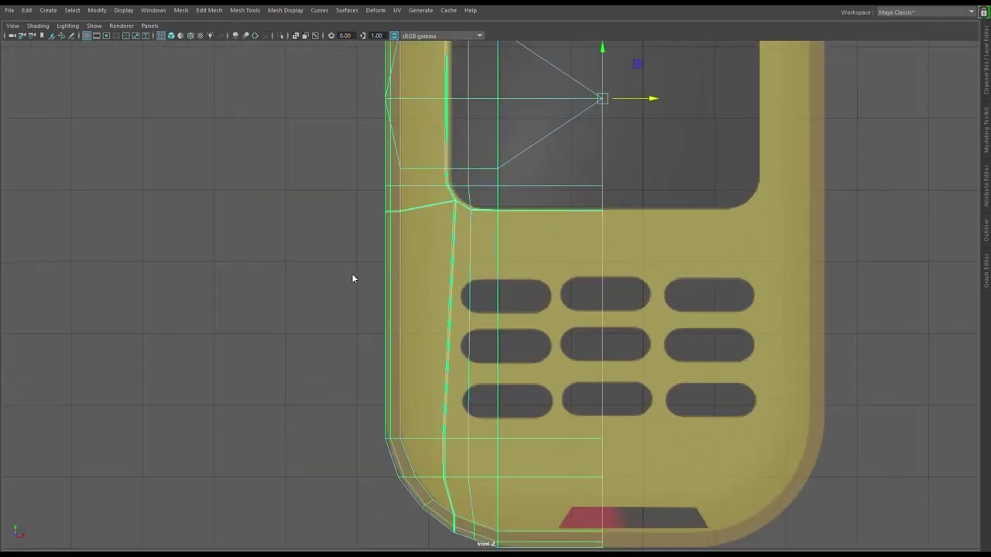
scroll(352, 278, up, 2)
Insert a horizontal edge loop at the first button and pull its left-end vertices into a chamfer.
click(330, 271)
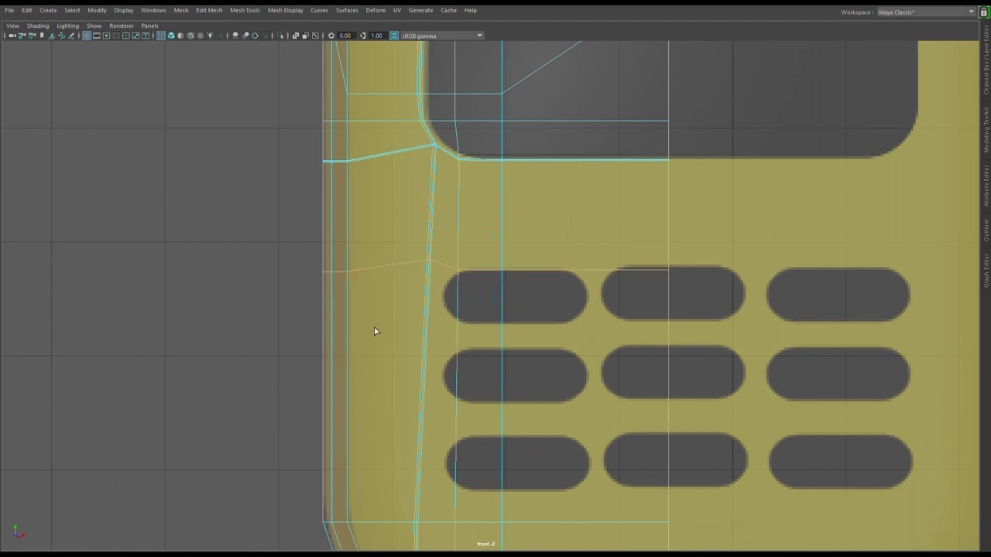
click(329, 329)
scroll(433, 256, up, 3)
click(427, 245)
drag(427, 245, 415, 246)
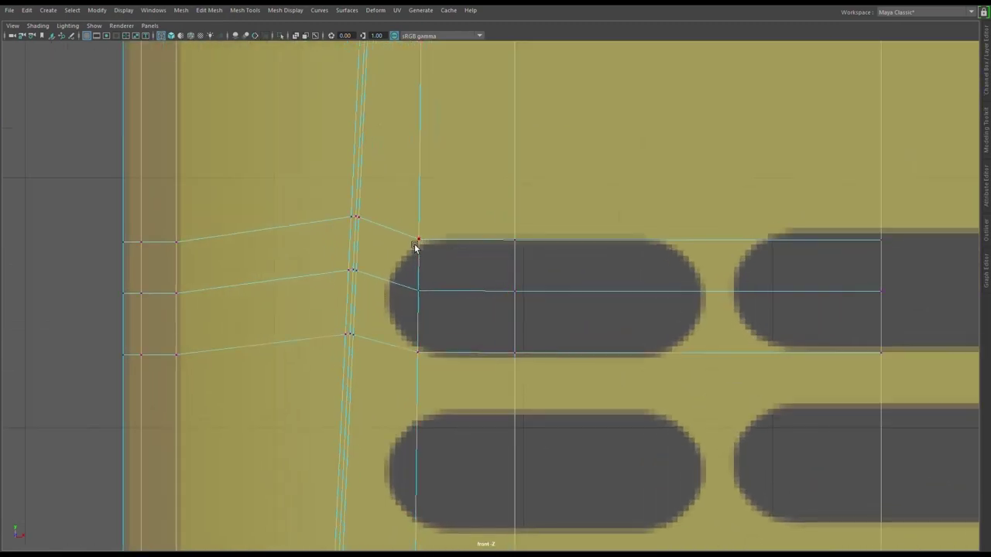
key(Down)
drag(465, 292, 432, 291)
key(Down)
click(517, 358)
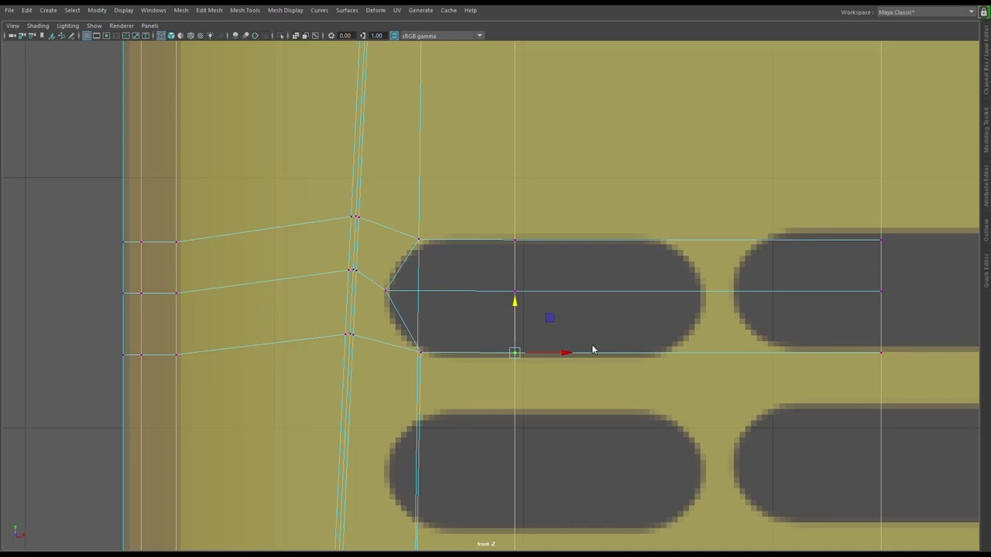
Check the top and bottom edge loops tracing the first button, then clear the selection.
double_click(553, 353)
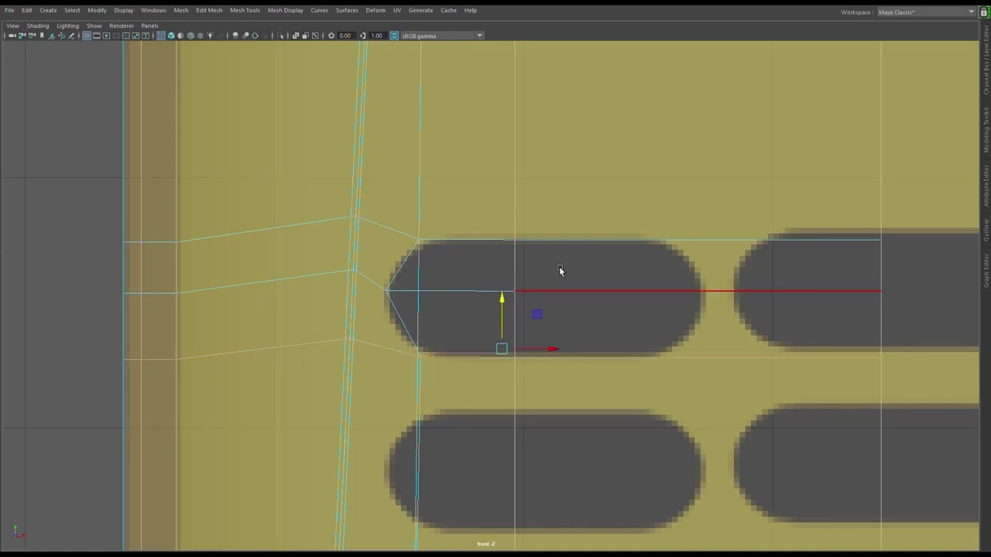
double_click(554, 240)
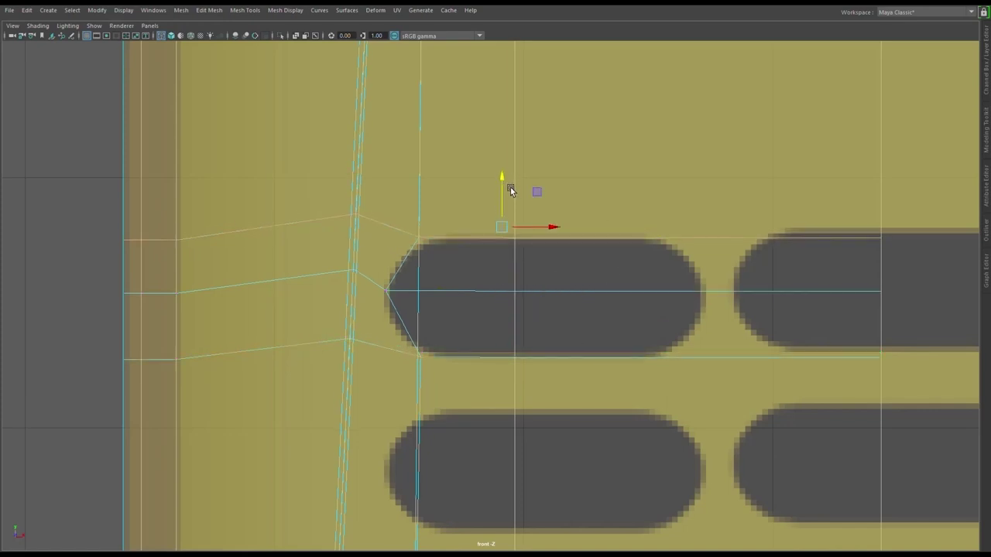
scroll(510, 187, down, 5)
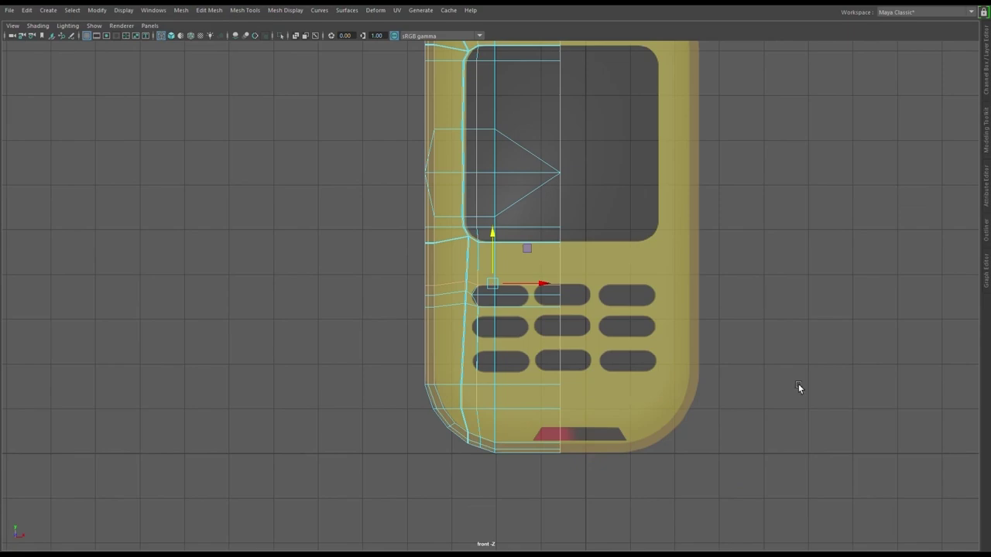
scroll(586, 372, up, 3)
scroll(562, 356, up, 3)
scroll(556, 350, up, 1)
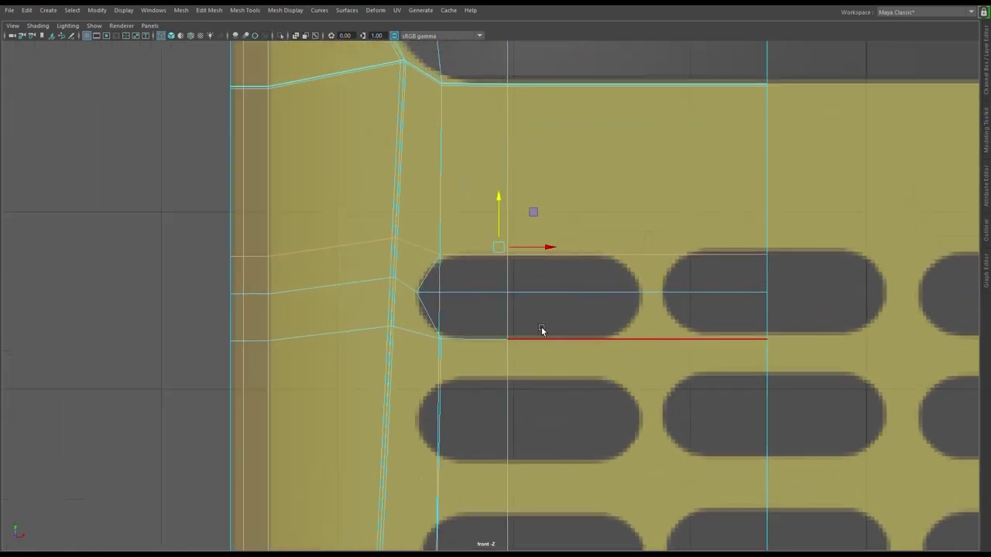
scroll(617, 297, down, 5)
scroll(546, 389, up, 3)
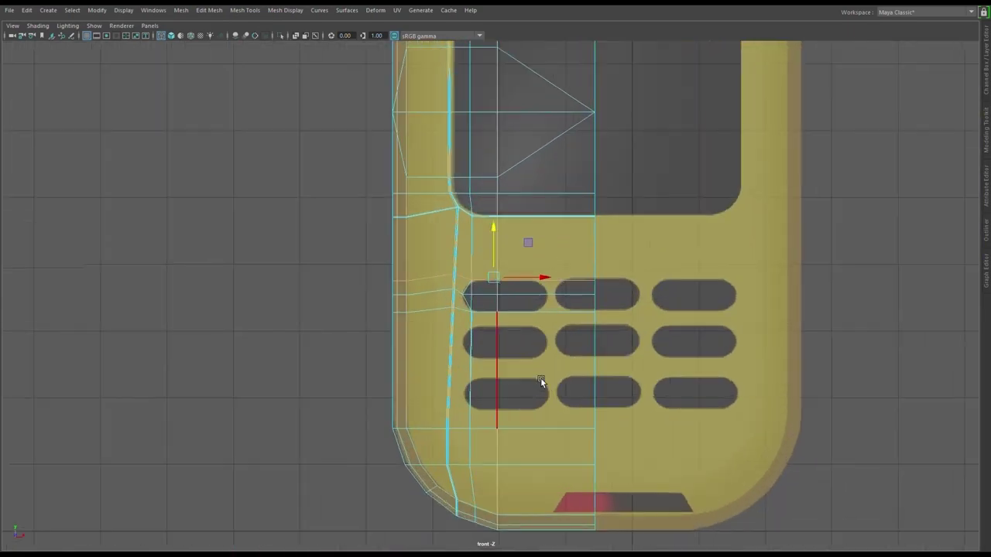
click(557, 300)
scroll(531, 328, up, 1)
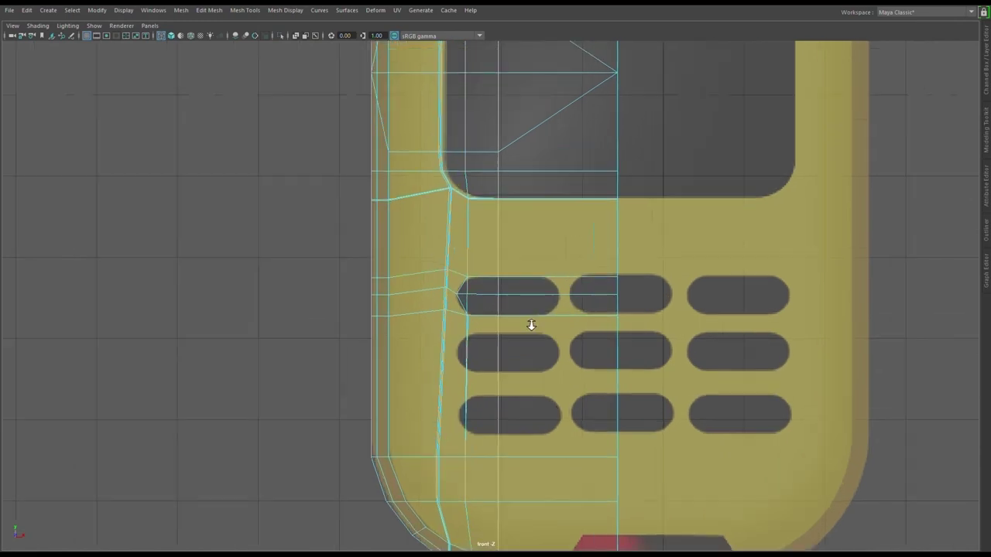
scroll(590, 301, up, 2)
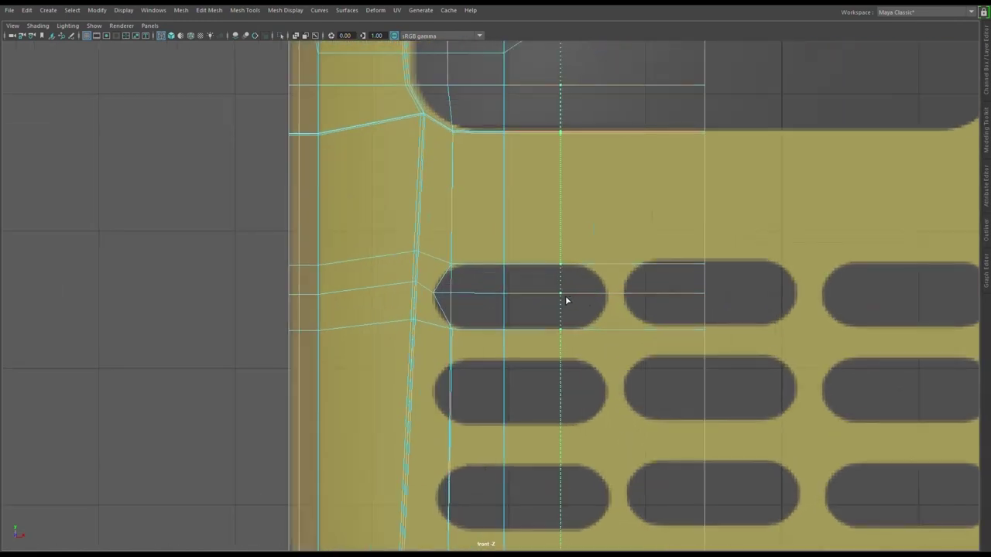
Add a vertical edge loop through the first key and pull its right-end vertices in to round the corner.
click(571, 299)
click(612, 300)
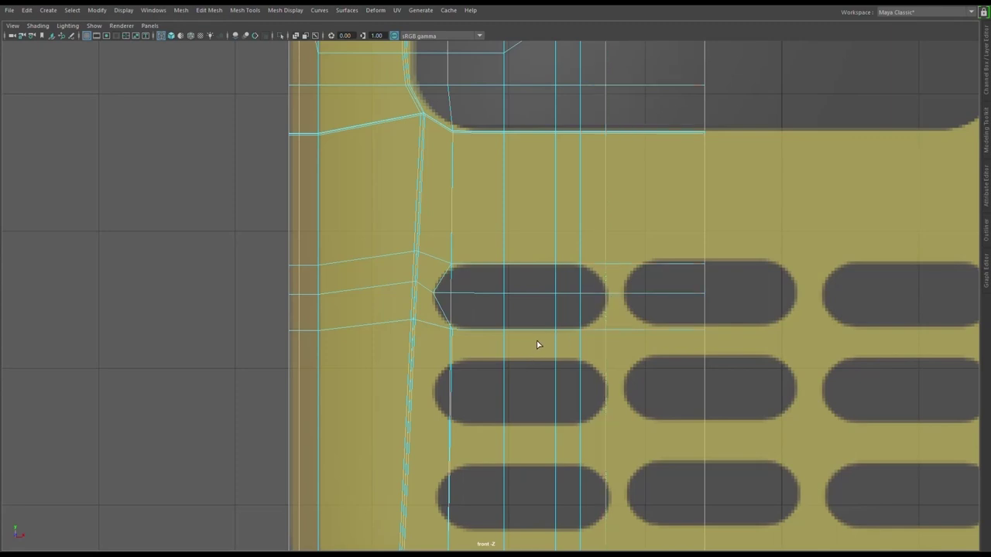
key(ctrl+z)
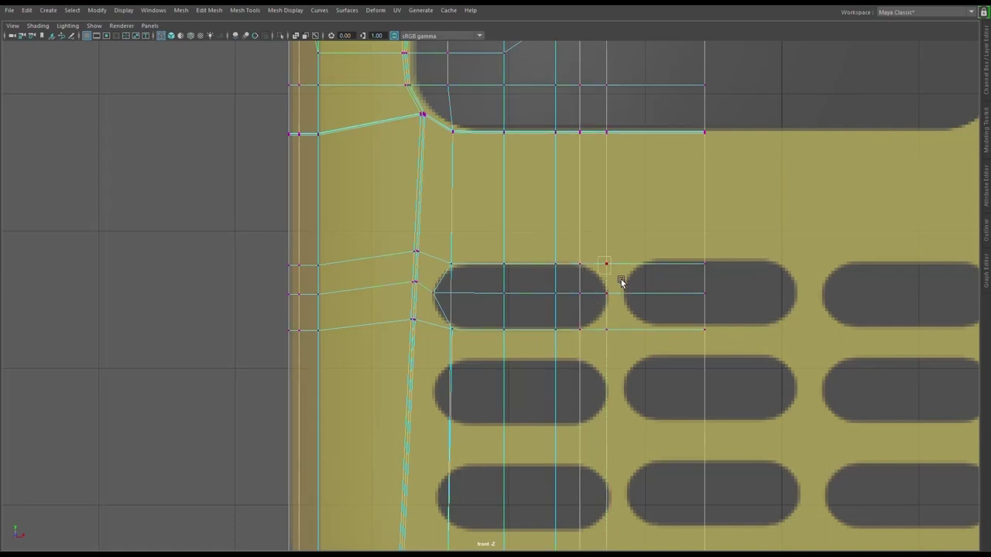
click(648, 276)
key(F8)
key(F8)
middle_drag(666, 267, 659, 279)
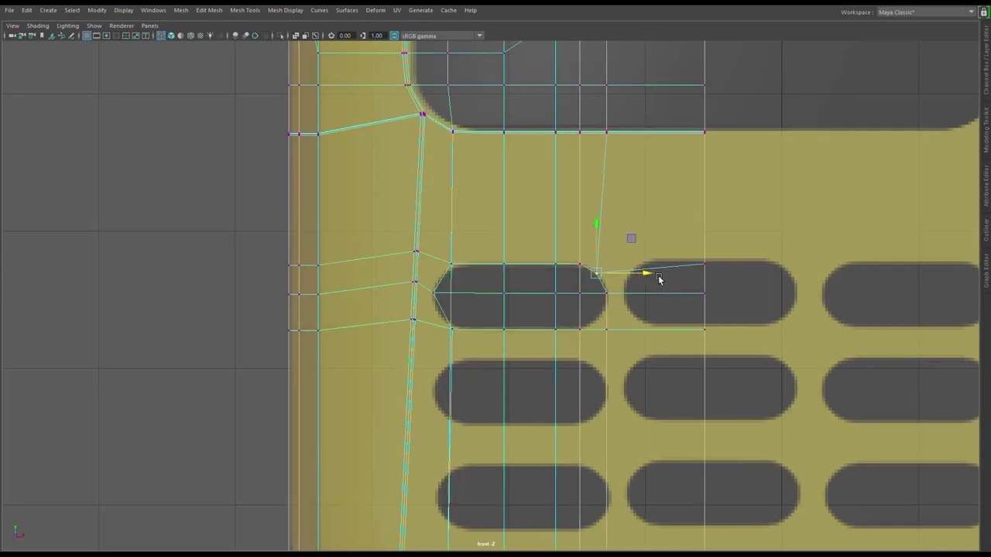
click(607, 329)
middle_drag(642, 333, 602, 283)
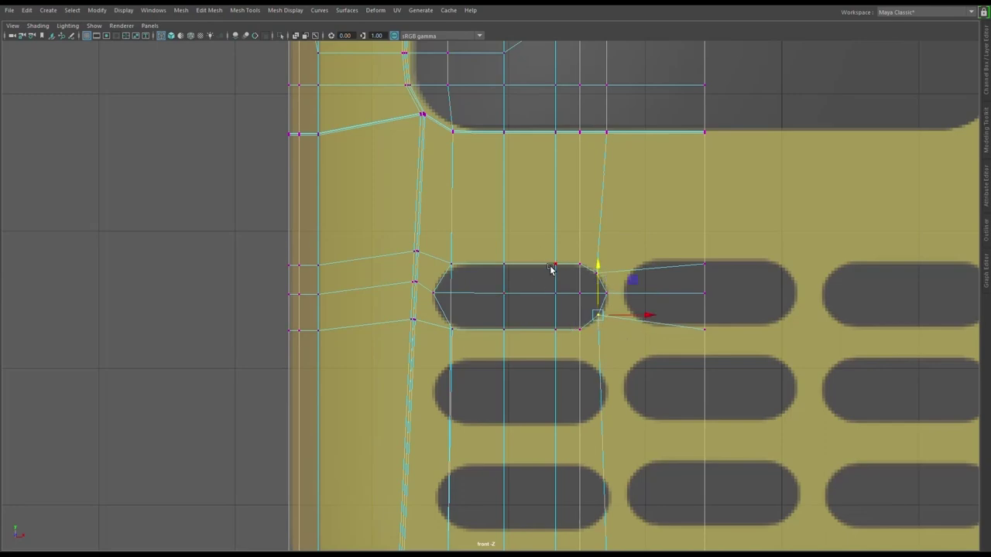
scroll(550, 268, down, 5)
scroll(546, 323, up, 1)
scroll(546, 296, up, 4)
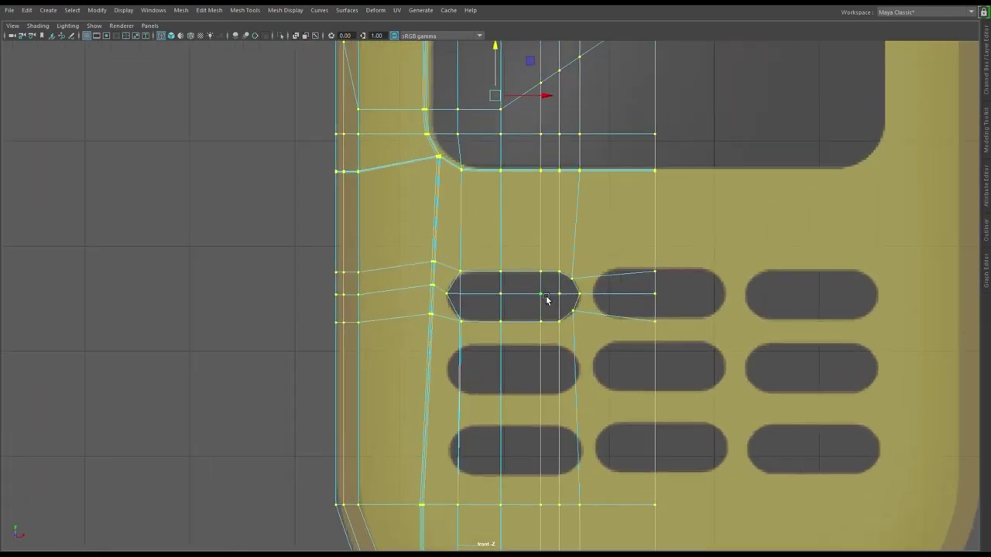
Return to vertex editing after toggling object mode and undoing stray changes.
click(545, 296)
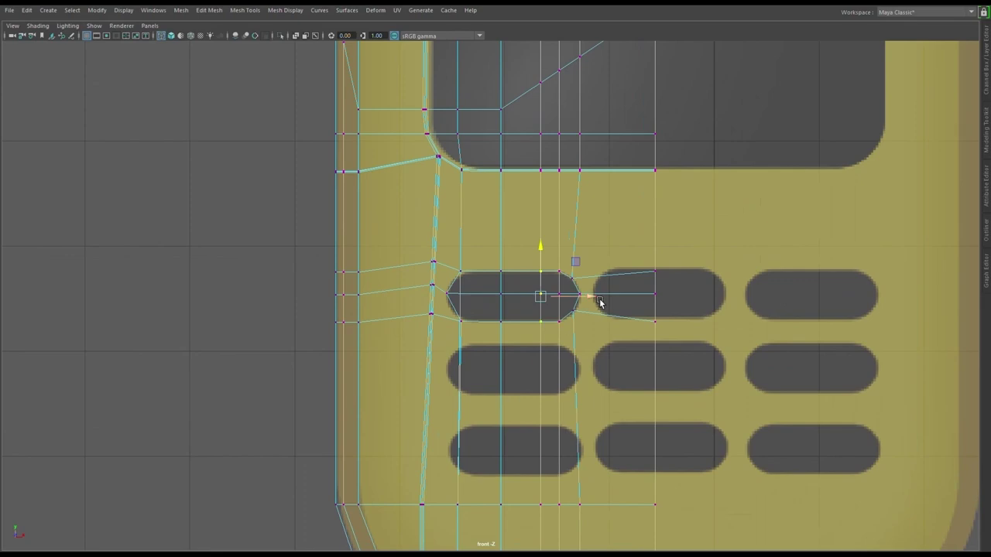
key(F8)
scroll(770, 356, up, 1)
scroll(614, 302, up, 2)
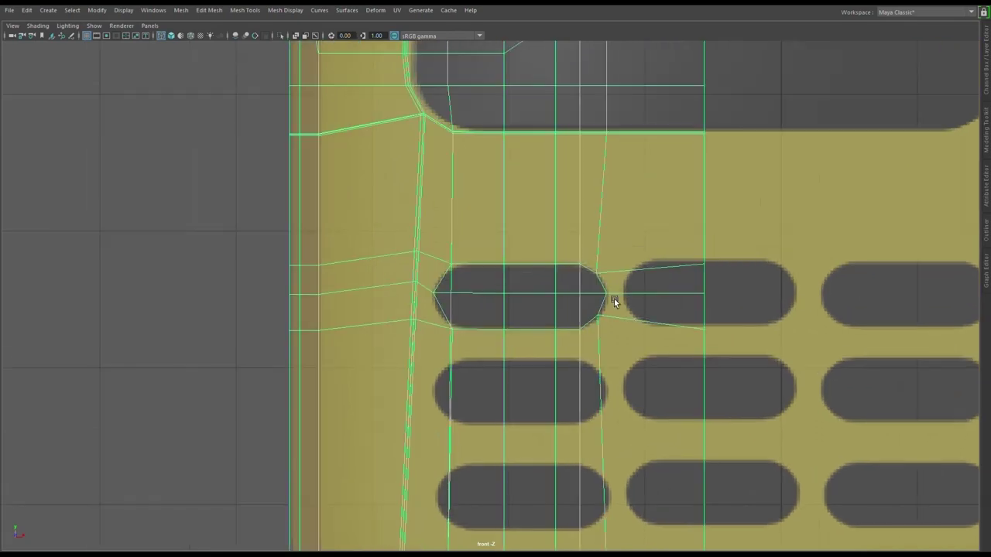
scroll(774, 360, up, 1)
scroll(693, 268, down, 5)
key(F8)
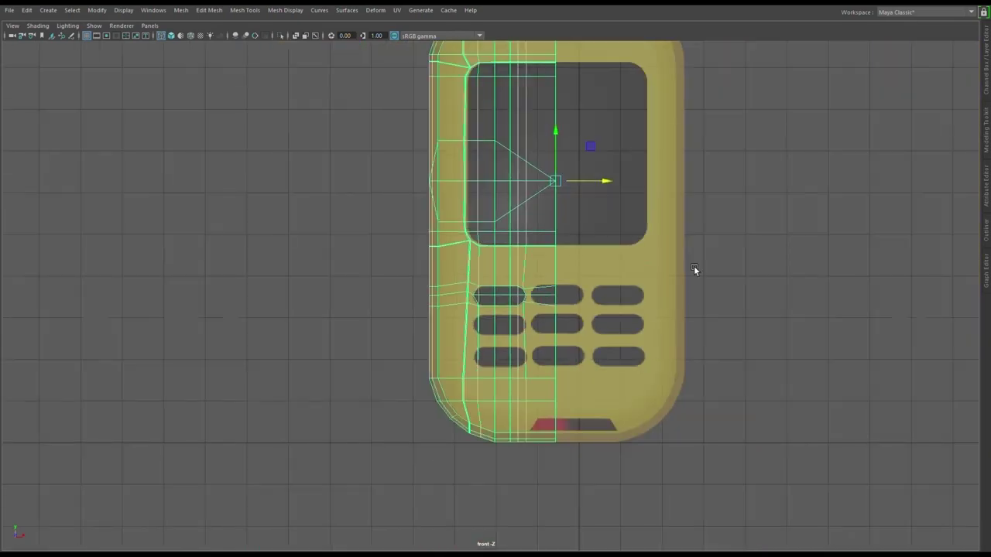
scroll(630, 304, up, 2)
key(ctrl+z)
key(ctrl+z)
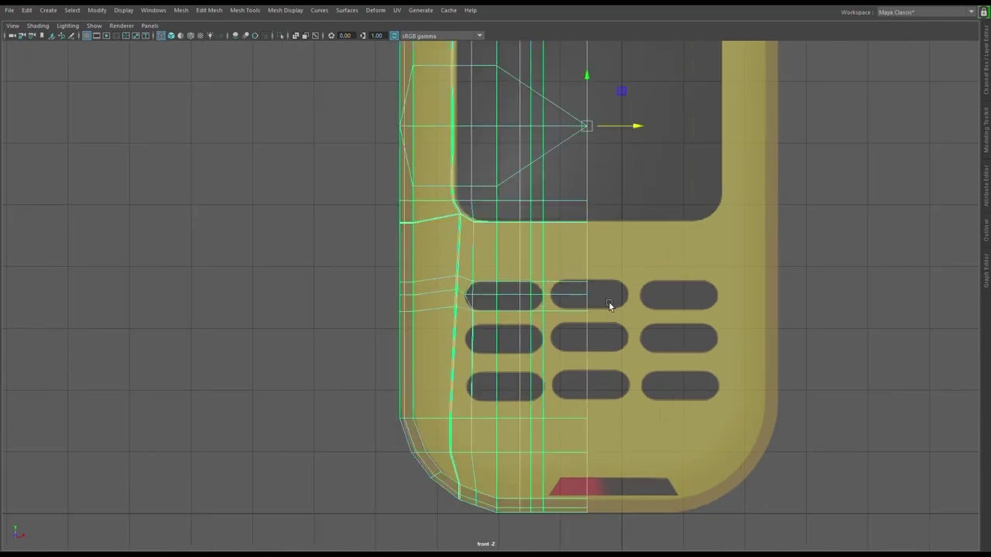
key(ctrl+z)
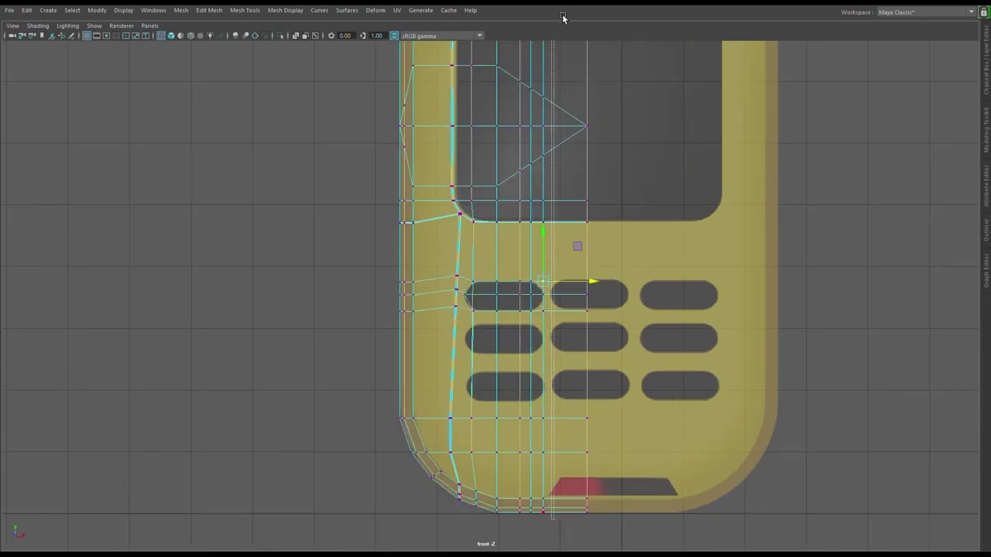
key(ctrl+z)
scroll(560, 111, down, 2)
scroll(554, 79, down, 1)
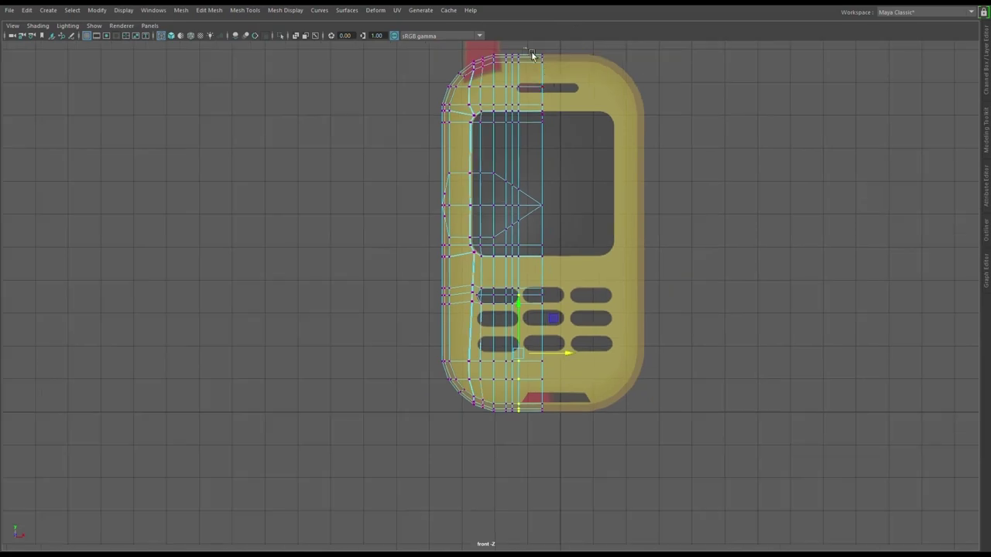
Slide the centre-line vertex column slightly left and the adjacent column right to the slot's edges.
drag(531, 48, 525, 426)
click(528, 427)
drag(526, 370, 529, 39)
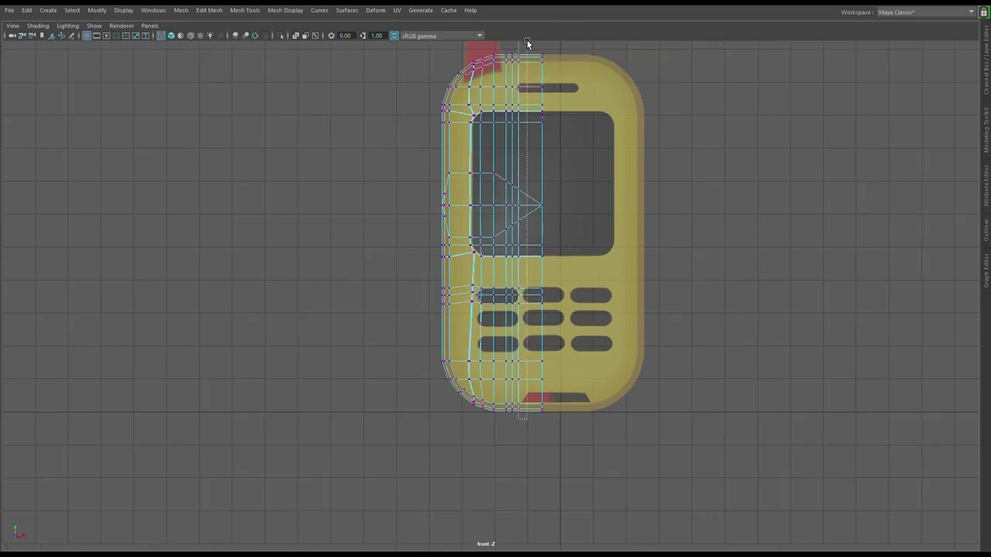
scroll(629, 316, up, 3)
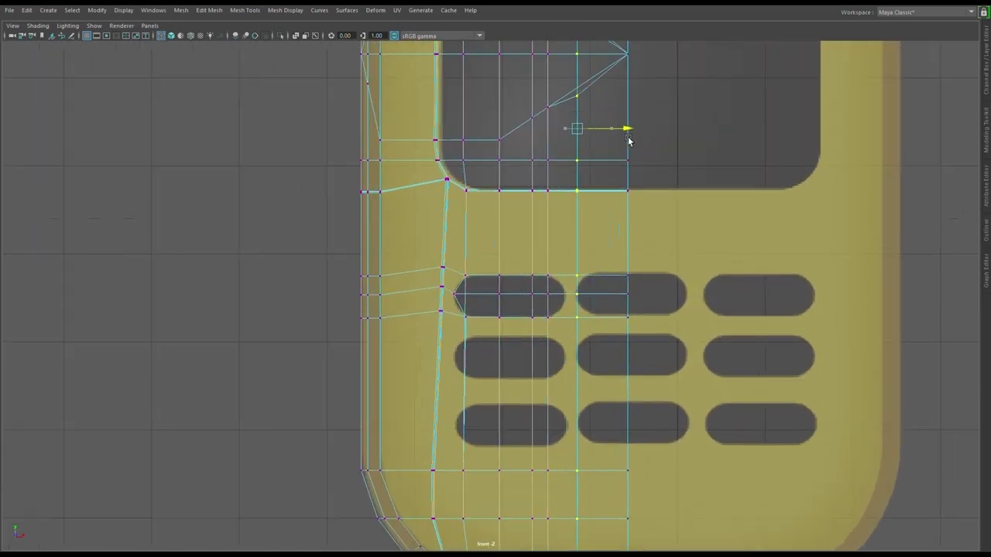
drag(639, 137, 629, 138)
scroll(596, 345, down, 1)
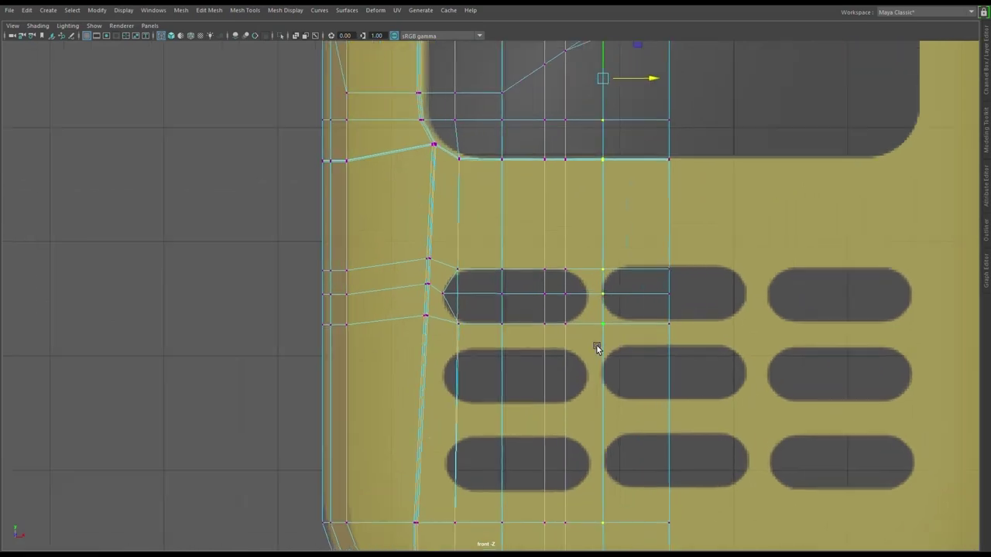
scroll(619, 203, up, 3)
scroll(549, 101, down, 6)
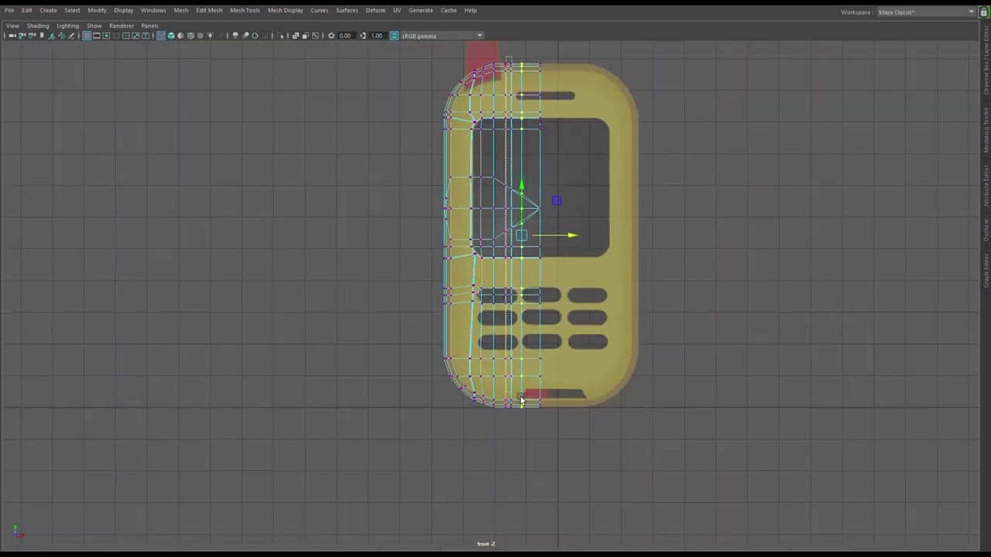
drag(508, 114, 525, 424)
scroll(531, 284, up, 4)
drag(606, 130, 622, 136)
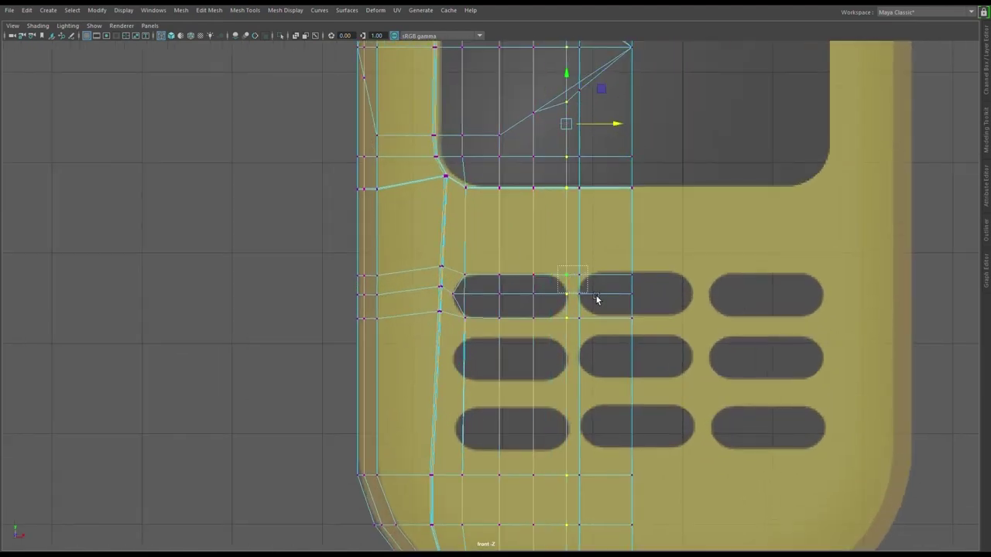
Move the vertices above and below the slot's right end onto its corners and show the Attribute Editor.
click(566, 277)
mouse_move(613, 280)
mouse_down()
mouse_move(629, 289)
mouse_move(613, 281)
mouse_up()
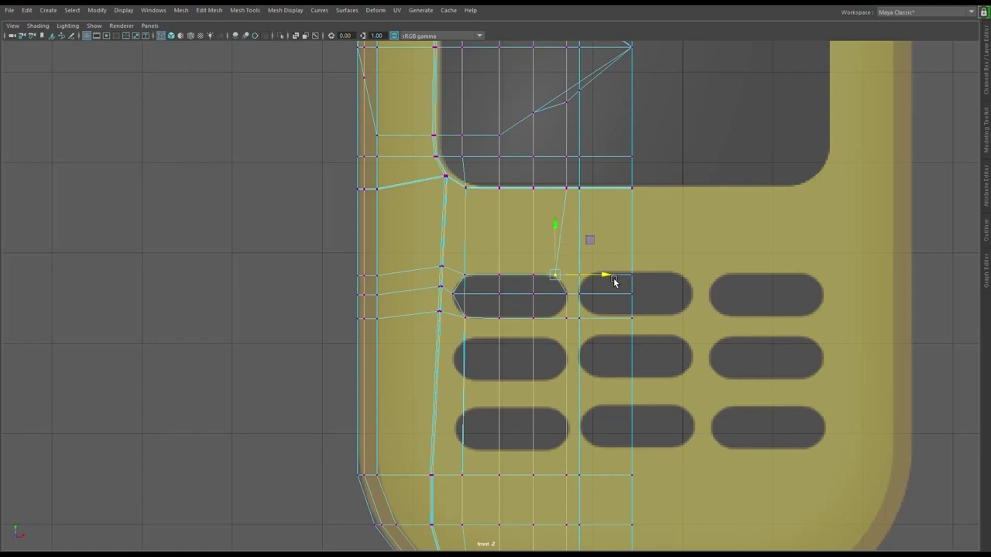
click(580, 331)
drag(608, 323, 553, 321)
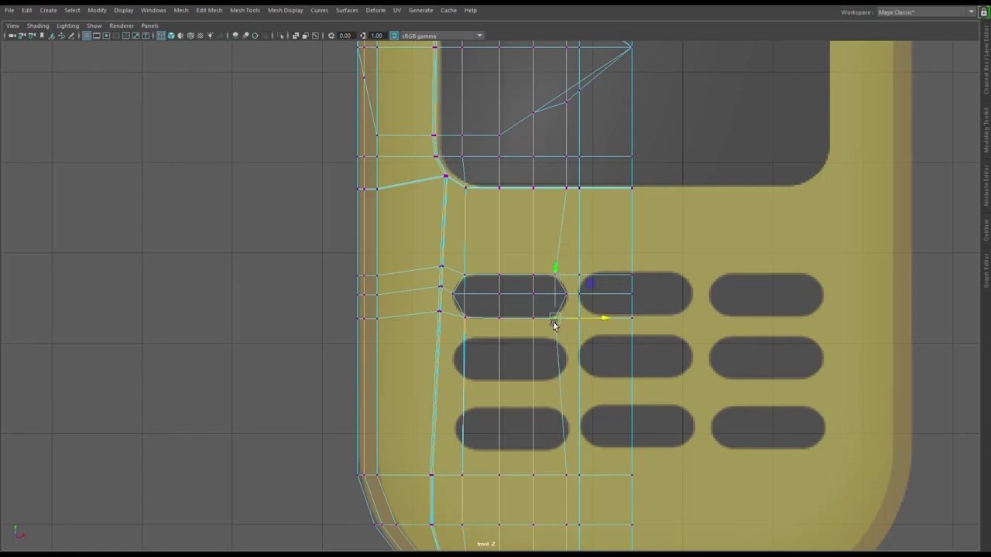
click(555, 292)
scroll(489, 326, up, 3)
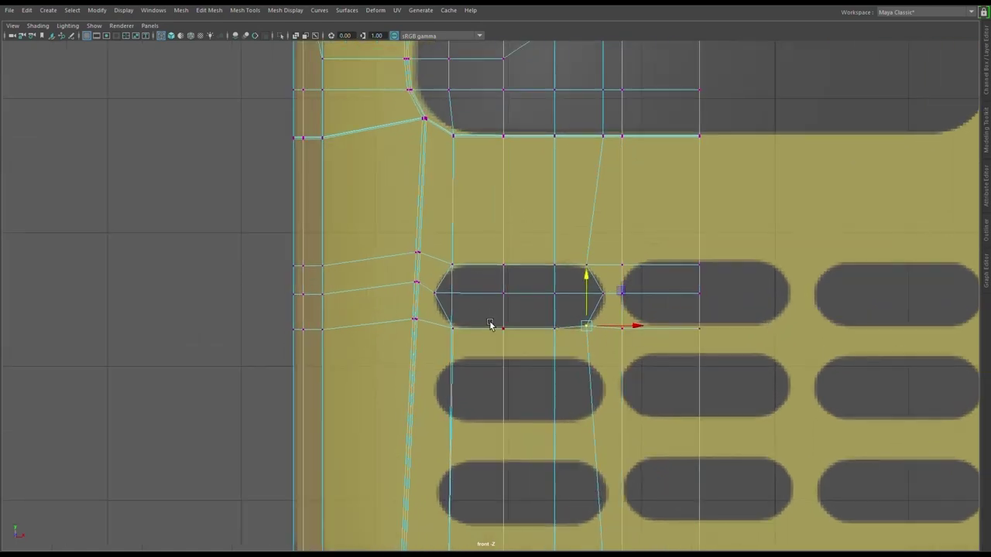
key(ctrl+a)
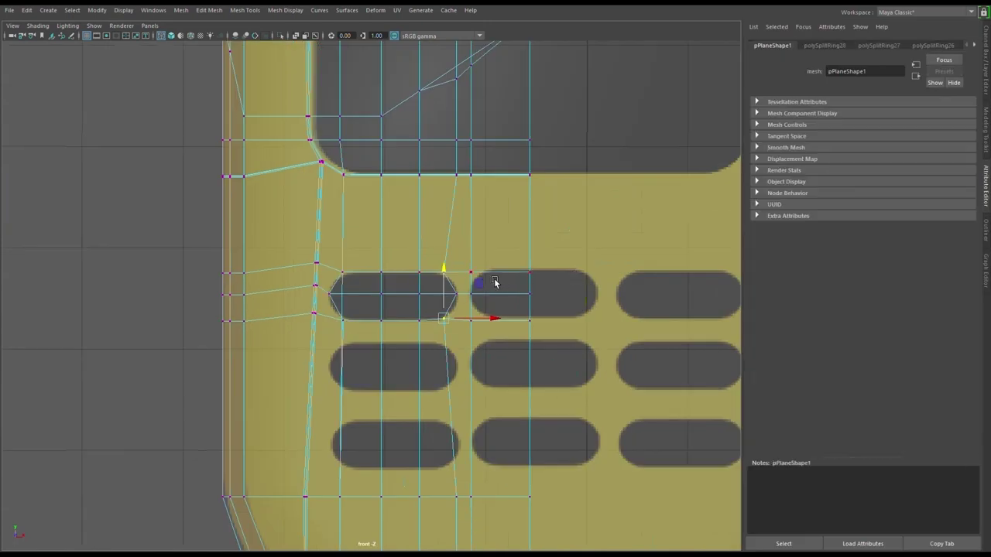
Select the first keypad slot's three faces, extrude them, and scale them inward.
key(F8)
scroll(420, 309, up, 2)
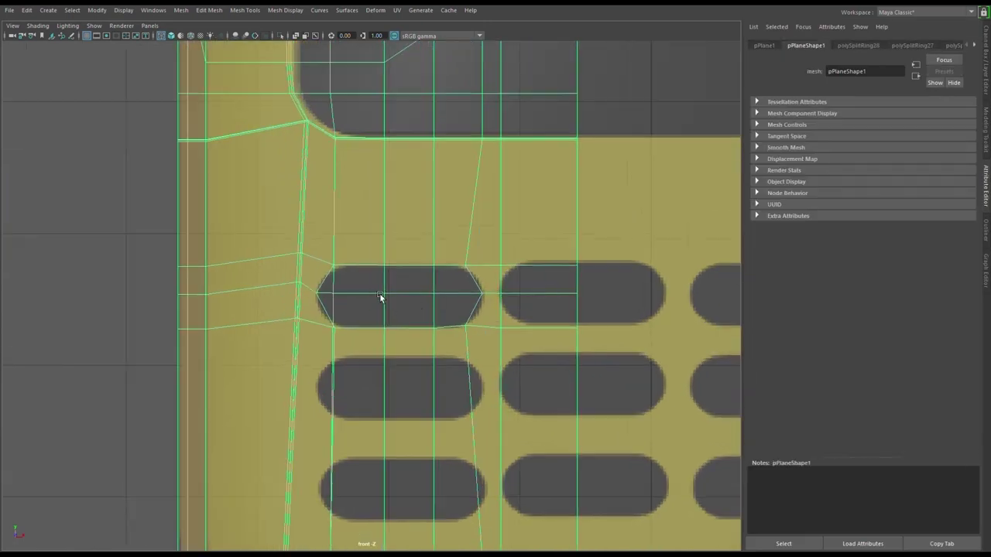
key(F11)
click(348, 281)
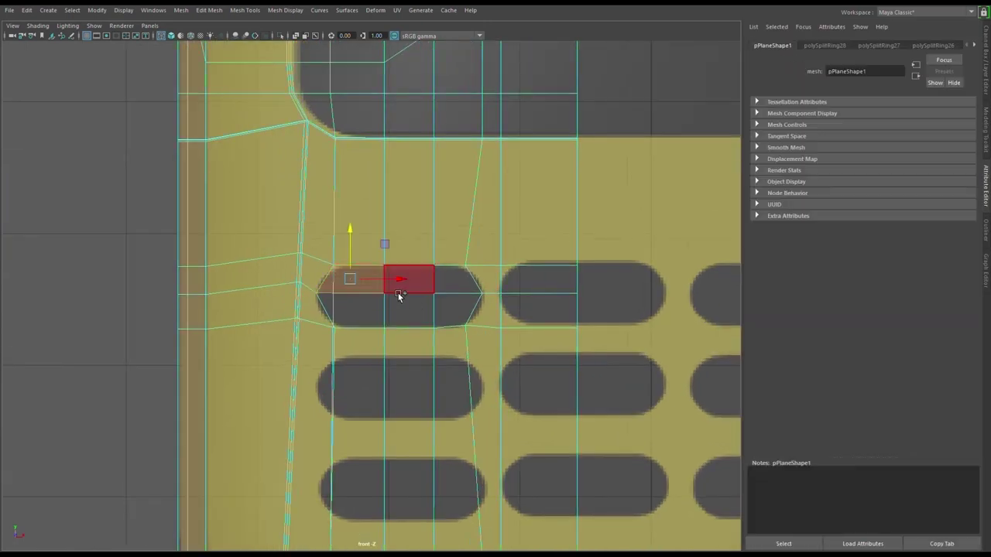
shift+click(409, 280)
shift+click(460, 312)
scroll(494, 346, up, 1)
scroll(495, 350, up, 2)
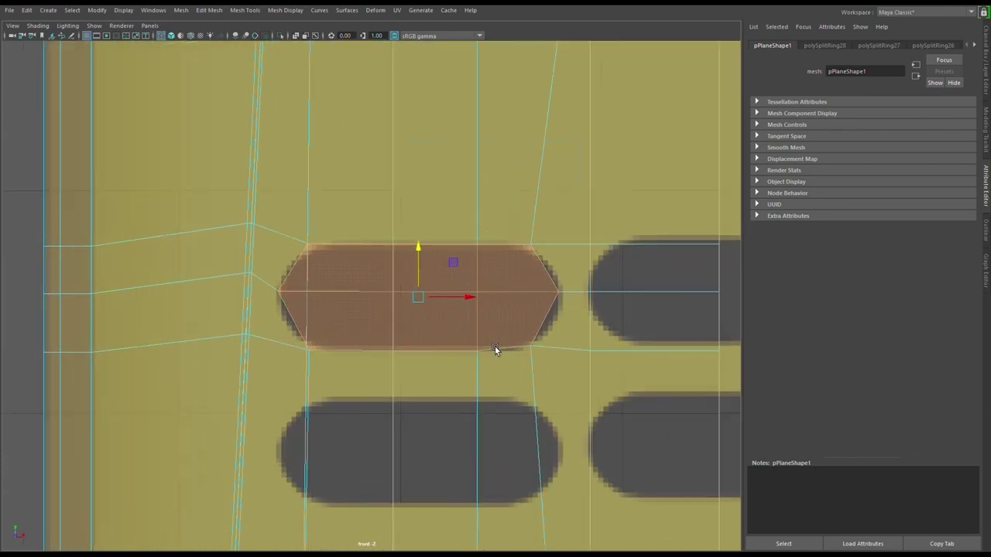
key(ctrl+e)
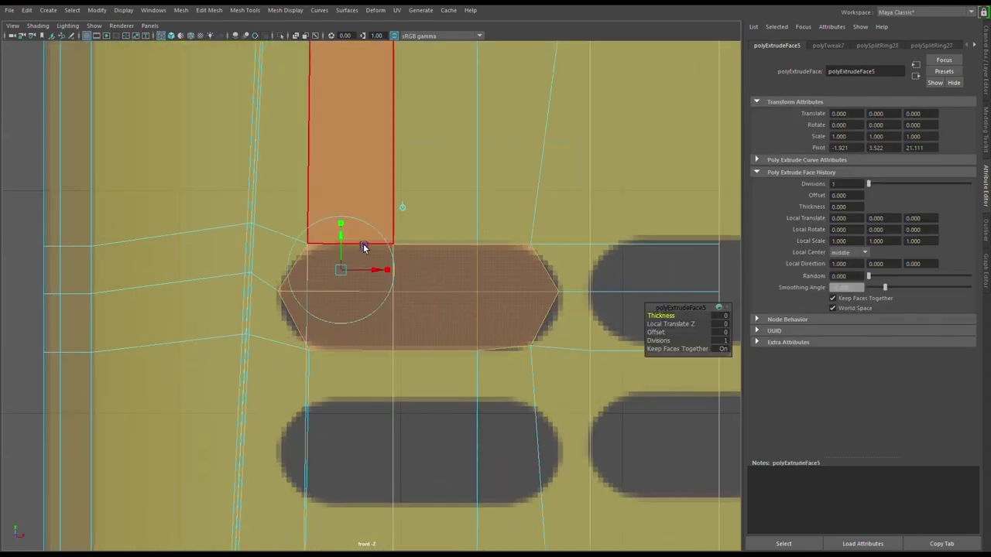
drag(350, 271, 344, 274)
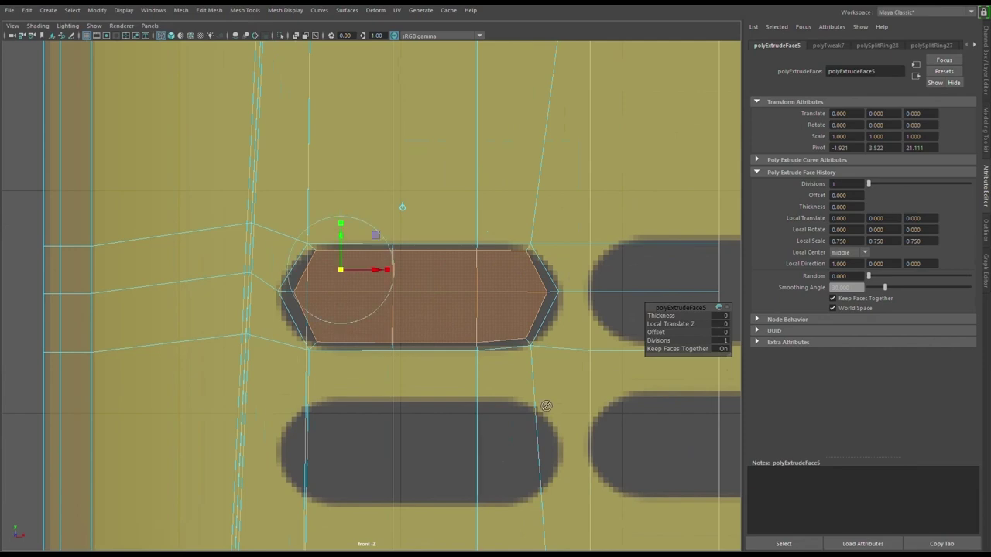
Fine-tune the inset to Local Scale 0.956, trying and undoing a bevel while orbiting the slot.
key(space)
key(space)
alt+drag(542, 255, 471, 387)
scroll(457, 232, up, 3)
mouse_move(438, 225)
mouse_down()
mouse_move(427, 274)
mouse_move(506, 347)
mouse_move(608, 358)
mouse_up()
scroll(609, 358, up, 3)
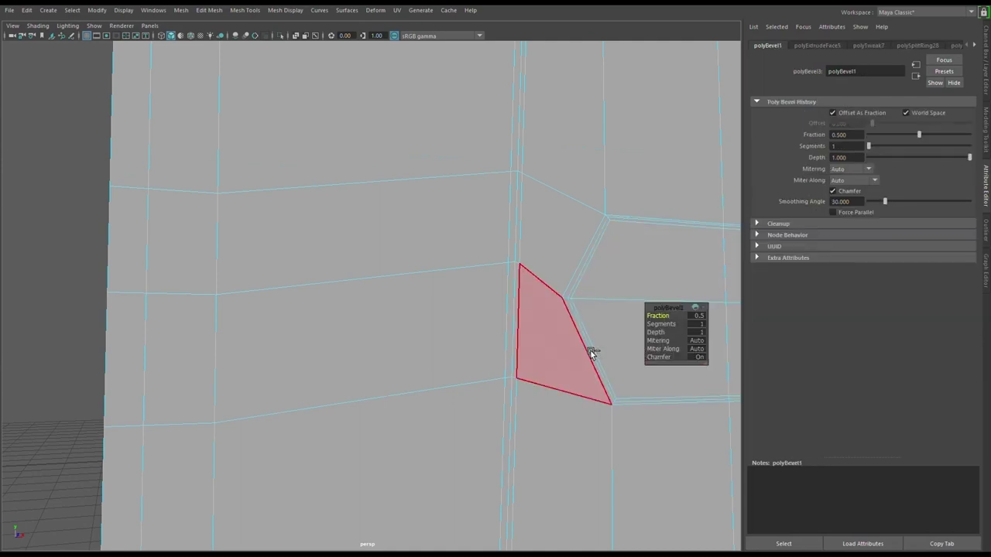
mouse_move(548, 354)
alt+mouse_down()
mouse_move(630, 343)
mouse_move(528, 334)
mouse_move(588, 332)
alt+mouse_up()
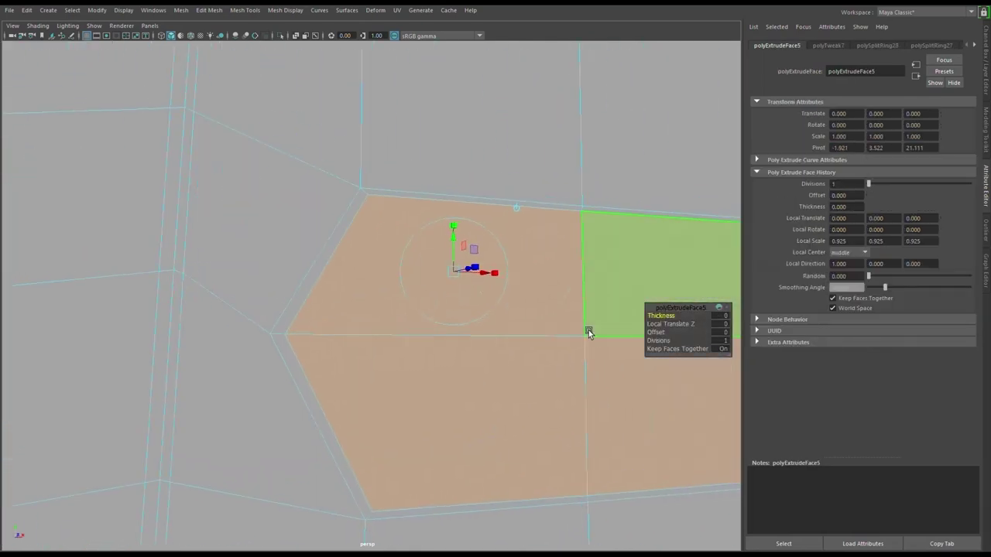
drag(464, 279, 460, 348)
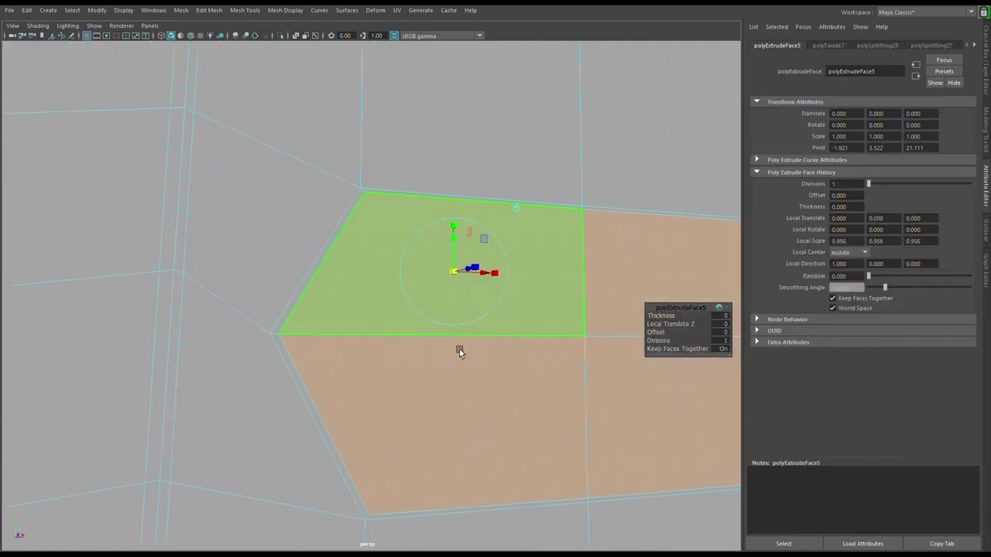
scroll(460, 348, down, 3)
key(ctrl+b)
key(ctrl+z)
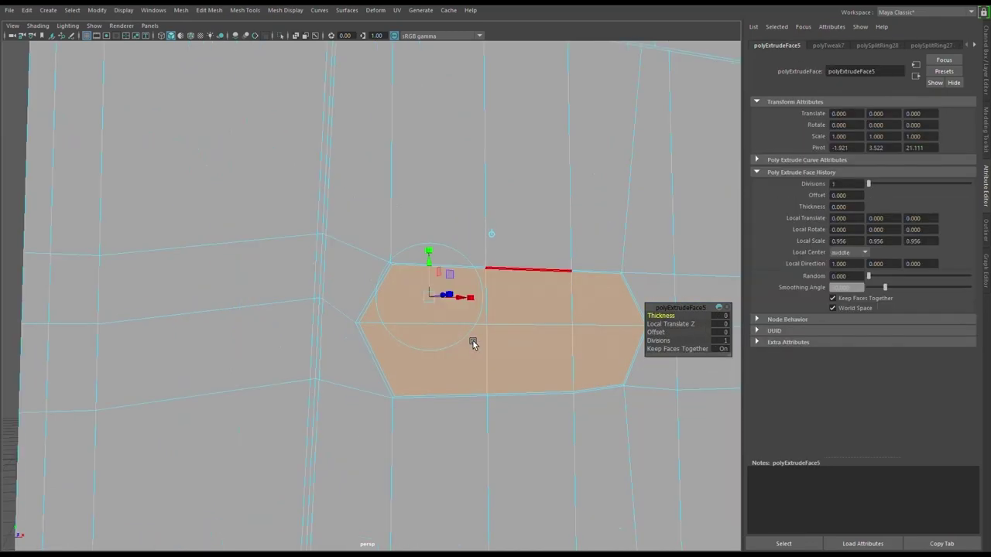
mouse_move(474, 343)
alt+mouse_down()
mouse_move(416, 376)
mouse_move(549, 359)
mouse_move(376, 403)
mouse_move(419, 305)
alt+mouse_up()
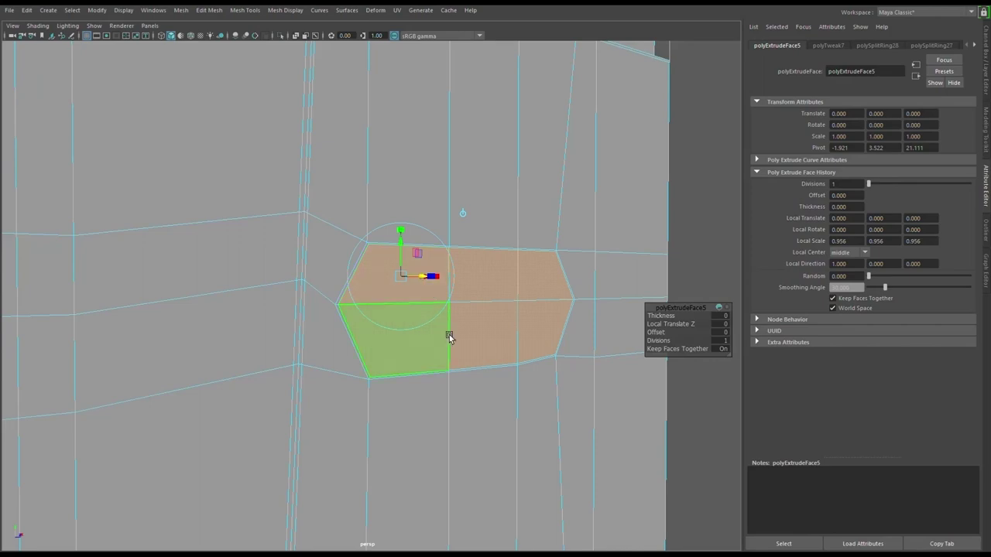
scroll(449, 338, up, 5)
scroll(464, 372, up, 3)
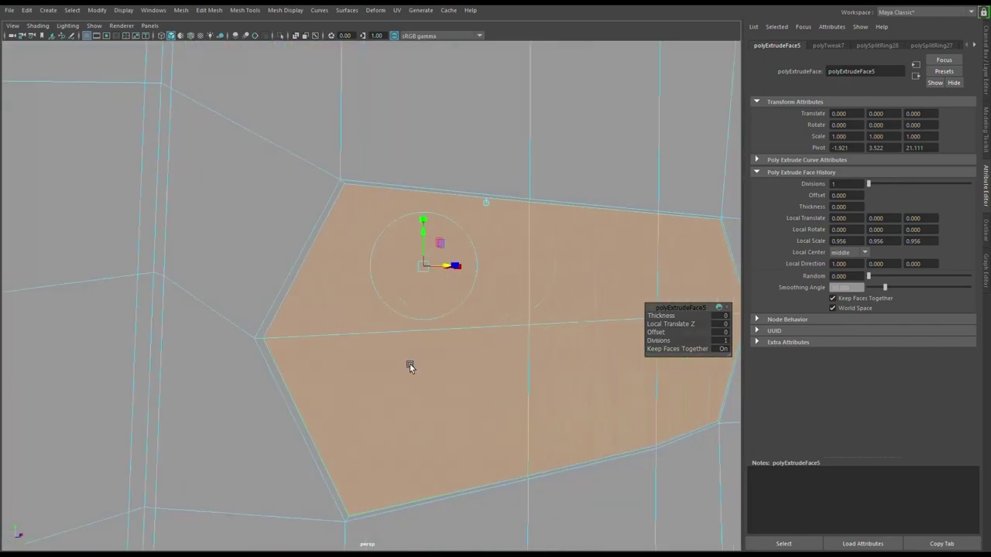
scroll(410, 367, down, 3)
scroll(500, 335, down, 3)
Push the key face into the phone body and re-inset it to about 0.93, discarding a trial bevel.
scroll(500, 335, up, 3)
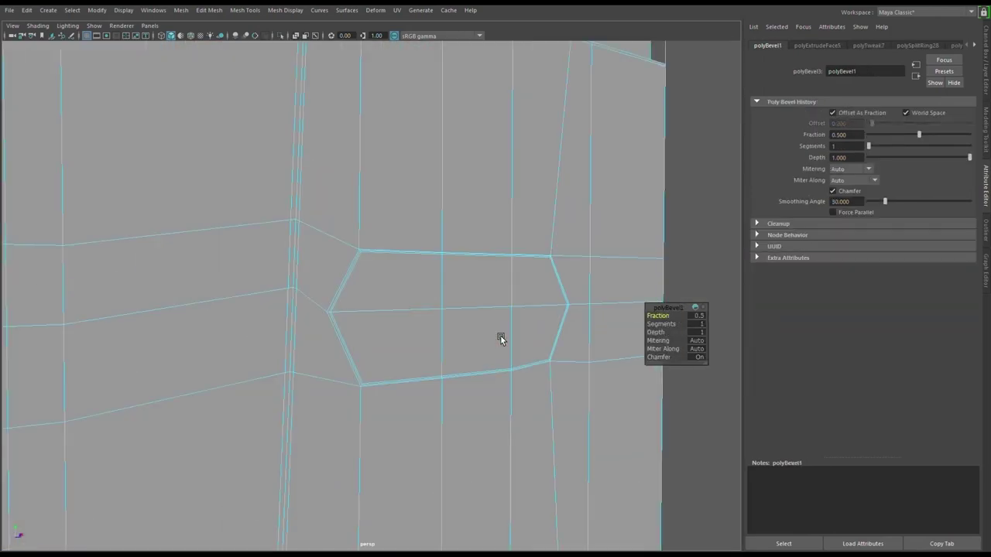
scroll(500, 335, up, 2)
drag(416, 286, 407, 283)
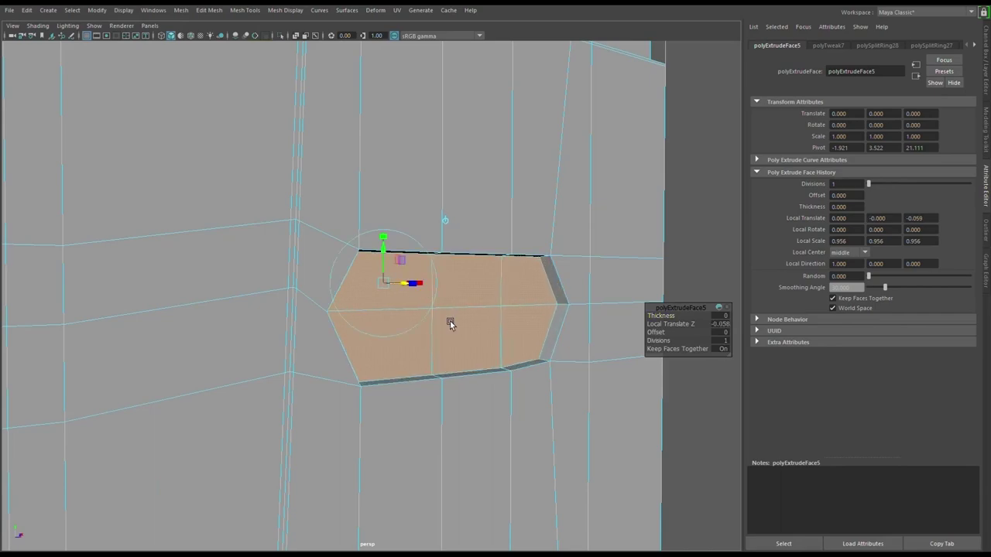
mouse_move(449, 322)
alt+middle_down()
mouse_move(209, 313)
mouse_move(618, 288)
alt+middle_up()
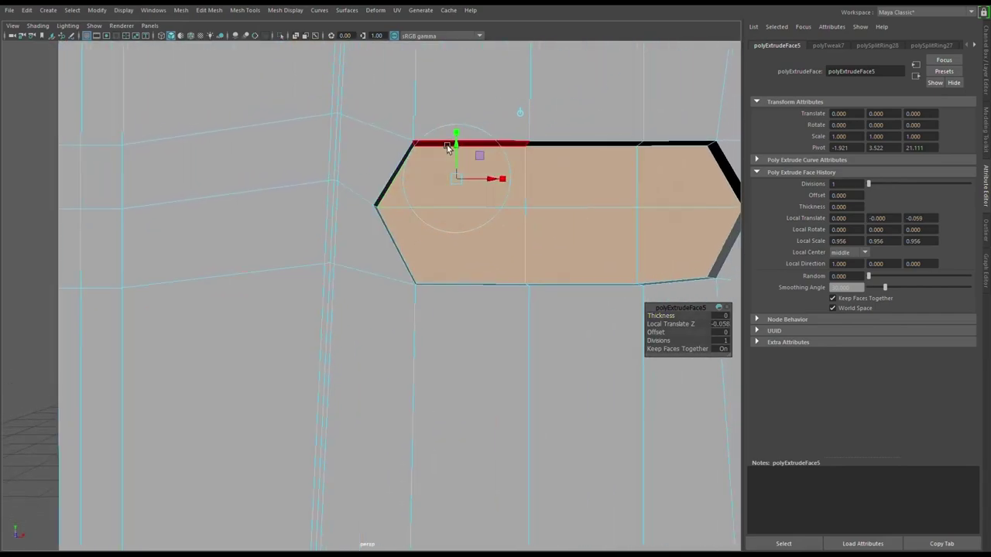
drag(463, 189, 459, 185)
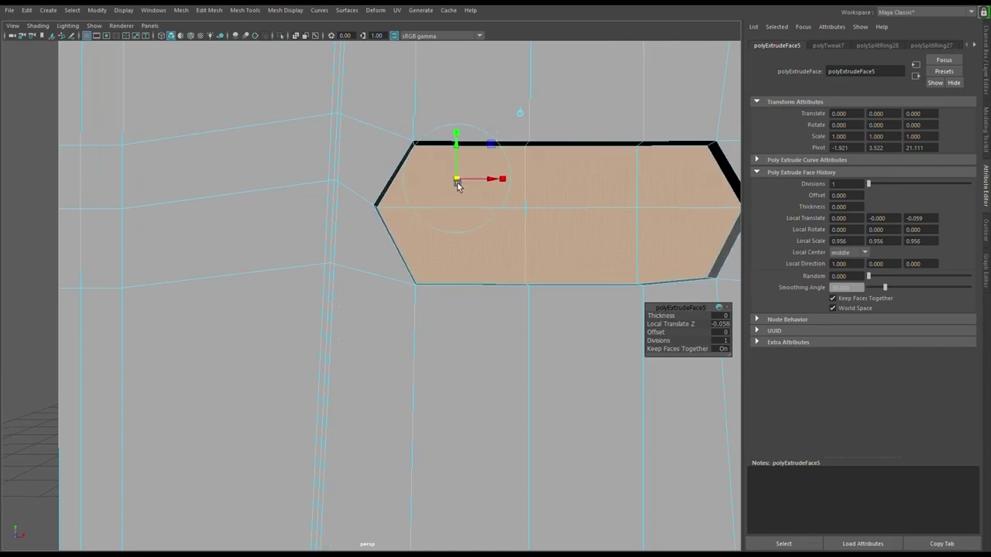
key(ctrl+b)
key(ctrl+z)
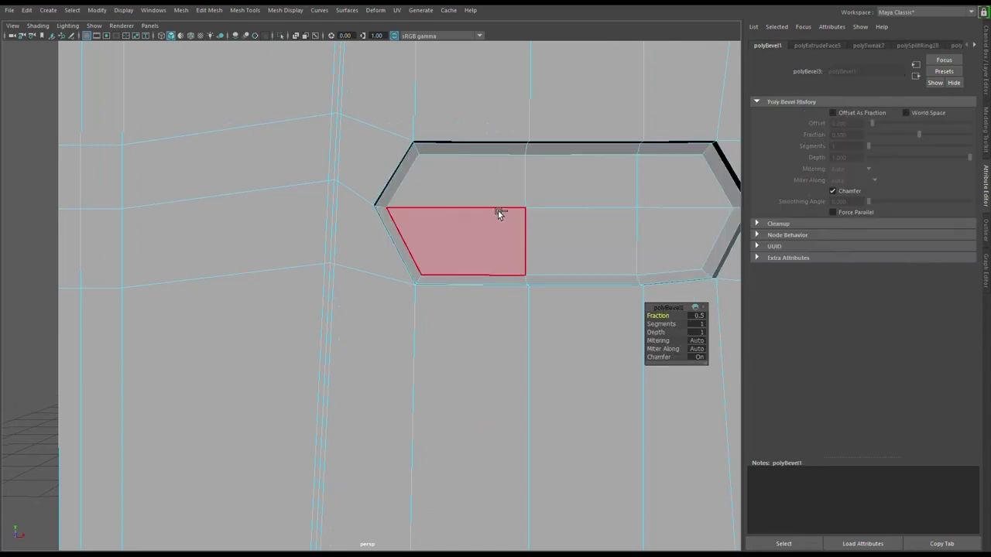
mouse_move(460, 238)
alt+middle_down()
mouse_move(491, 333)
mouse_move(400, 271)
mouse_move(427, 390)
alt+middle_up()
Extrude the key face again, offset it 0.18 in local Z as a raised button, then deselect.
key(ctrl+e)
mouse_move(410, 265)
alt+middle_down()
mouse_move(527, 369)
mouse_move(612, 323)
mouse_move(452, 402)
alt+middle_up()
mouse_move(451, 402)
alt+mouse_down()
mouse_move(388, 321)
mouse_move(762, 439)
alt+mouse_up()
drag(554, 176, 538, 171)
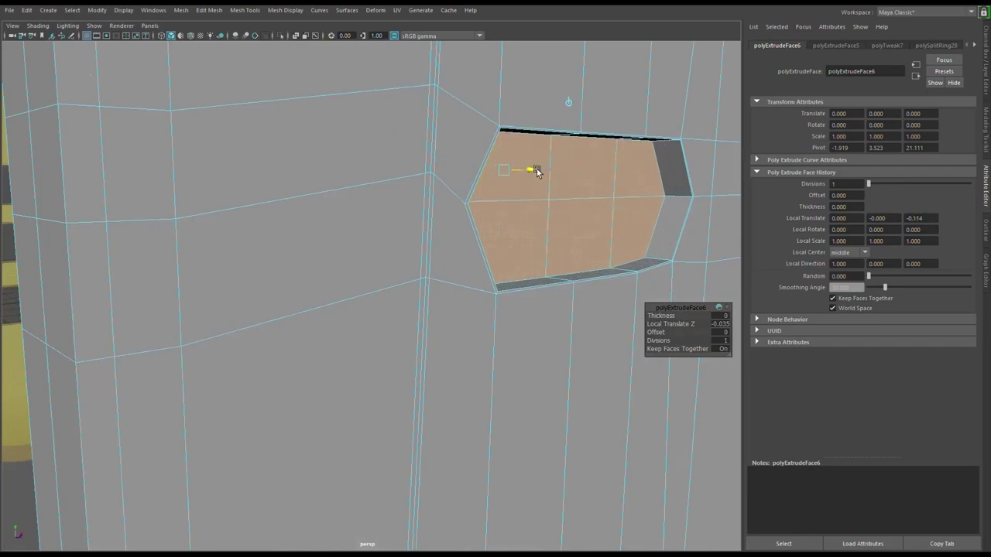
scroll(425, 268, up, 2)
mouse_move(424, 268)
alt+mouse_down()
mouse_move(323, 301)
mouse_move(64, 347)
alt+mouse_up()
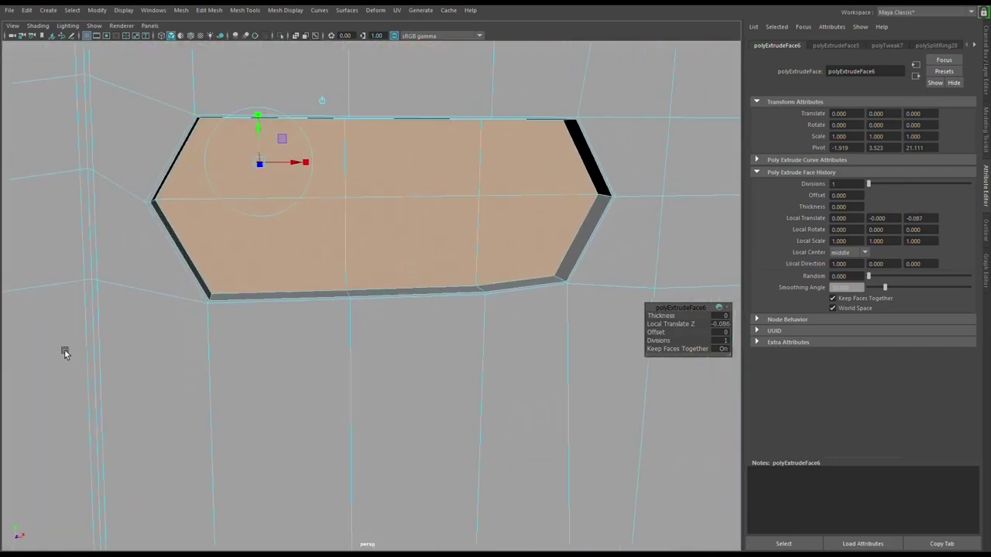
key(ctrl+e)
mouse_move(194, 302)
alt+mouse_down()
mouse_move(304, 298)
mouse_move(299, 285)
alt+mouse_up()
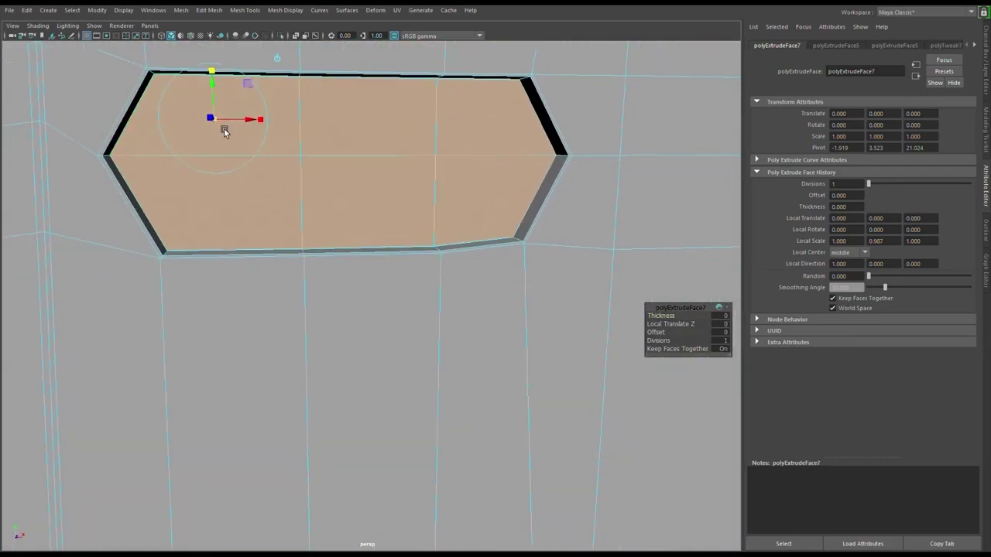
drag(232, 126, 223, 127)
scroll(206, 258, down, 3)
mouse_move(223, 308)
alt+mouse_down()
mouse_move(310, 264)
mouse_move(537, 356)
mouse_move(466, 178)
mouse_move(462, 203)
mouse_move(482, 214)
alt+mouse_up()
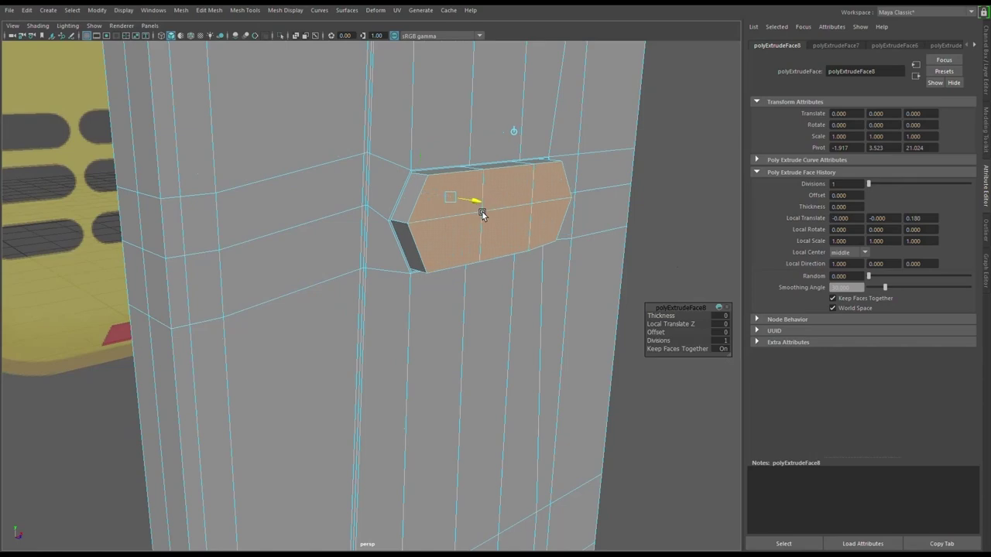
mouse_move(614, 257)
alt+mouse_down()
mouse_move(328, 246)
mouse_move(349, 268)
alt+mouse_up()
Preview the mesh smoothed with 3 and orbit to inspect the raised button.
scroll(328, 245, down, 3)
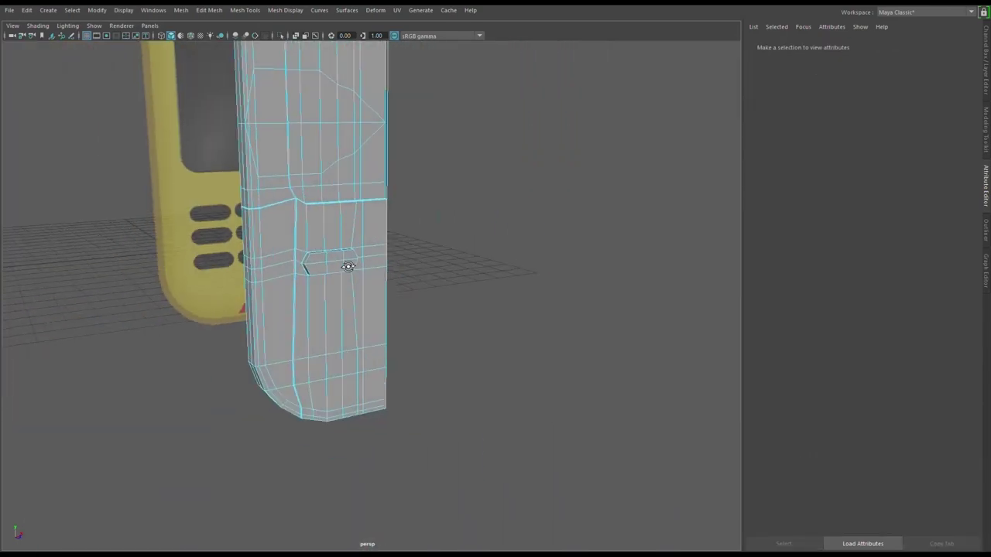
key(F8)
key(3)
click(460, 294)
alt+drag(460, 293, 450, 262)
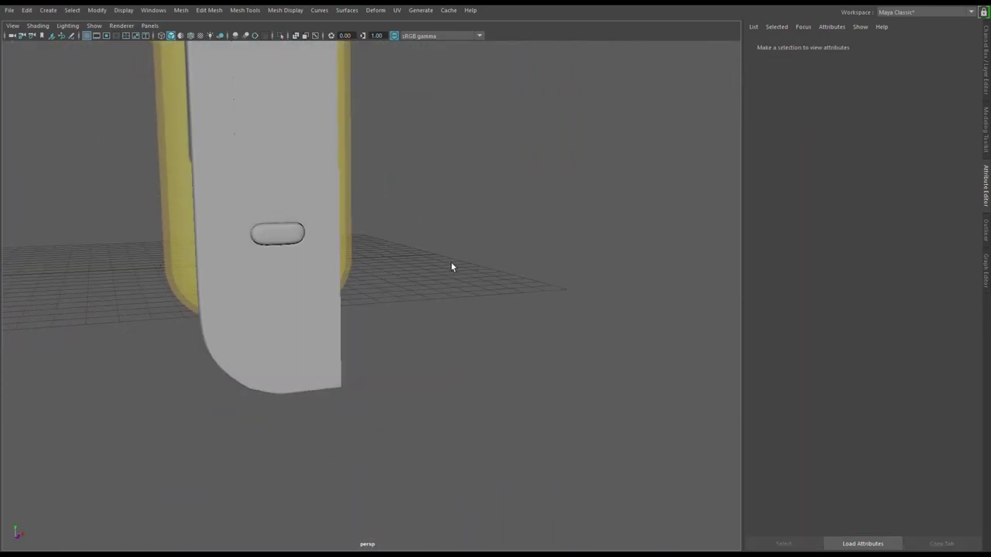
key(space)
scroll(338, 394, down, 5)
scroll(341, 394, up, 3)
scroll(340, 394, up, 1)
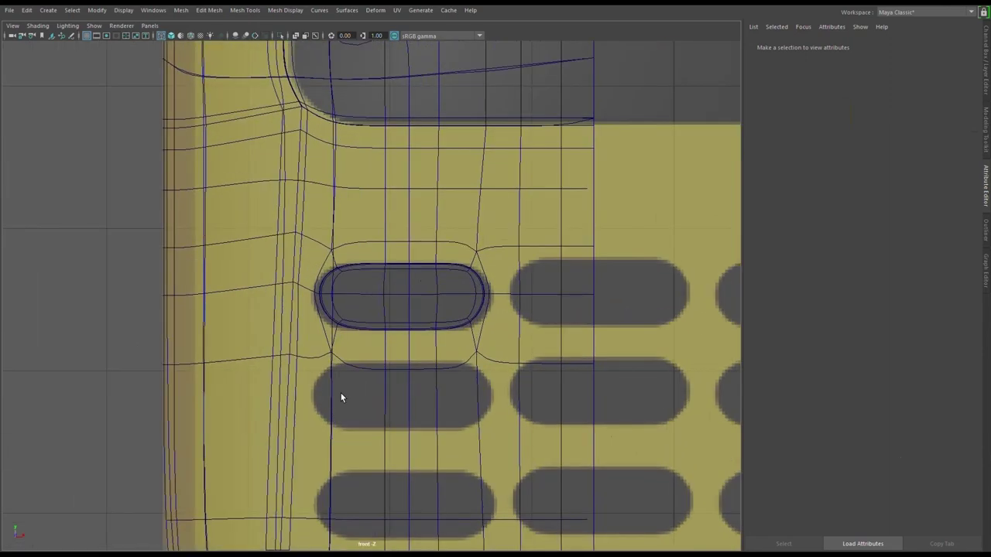
Return to the four-view layout and inspect the button recess in the perspective view.
key(space)
key(space)
click(339, 320)
scroll(265, 304, up, 5)
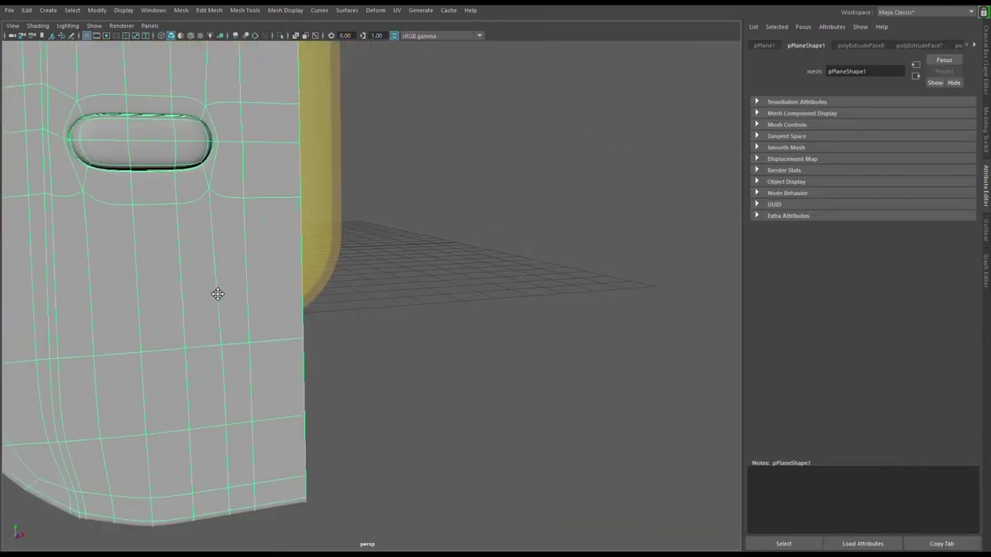
alt+drag(217, 294, 292, 342)
scroll(420, 348, up, 2)
Insert an edge loop through the second key row, undoing a misplaced first attempt.
scroll(371, 284, down, 5)
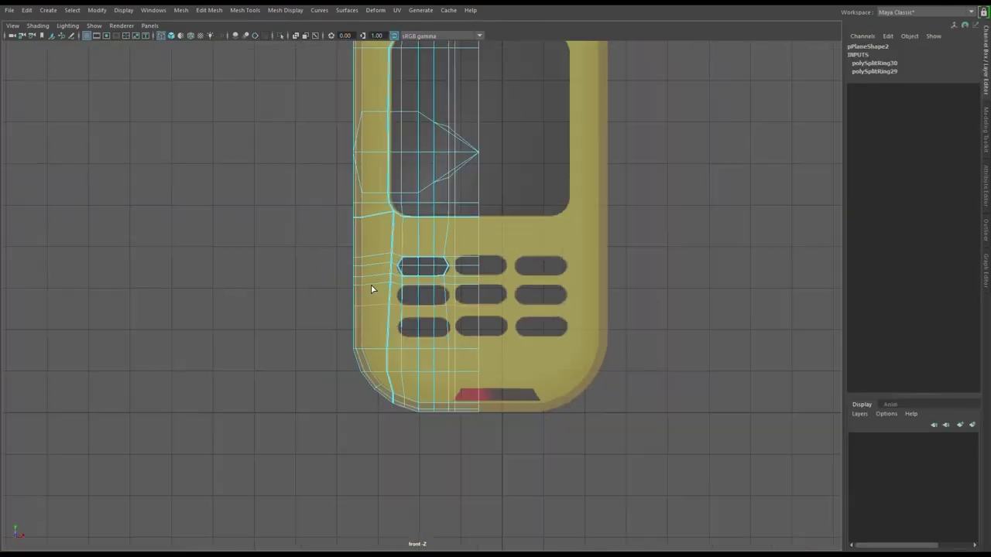
scroll(371, 288, up, 3)
scroll(371, 288, up, 3)
scroll(371, 289, up, 1)
scroll(371, 288, down, 4)
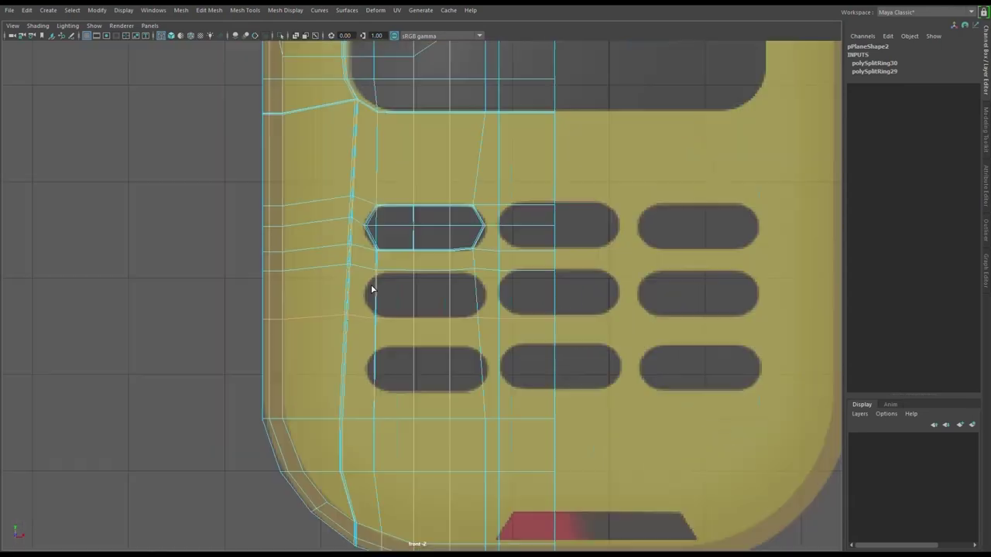
scroll(371, 288, up, 1)
scroll(371, 289, up, 1)
scroll(371, 289, up, 3)
scroll(369, 288, up, 2)
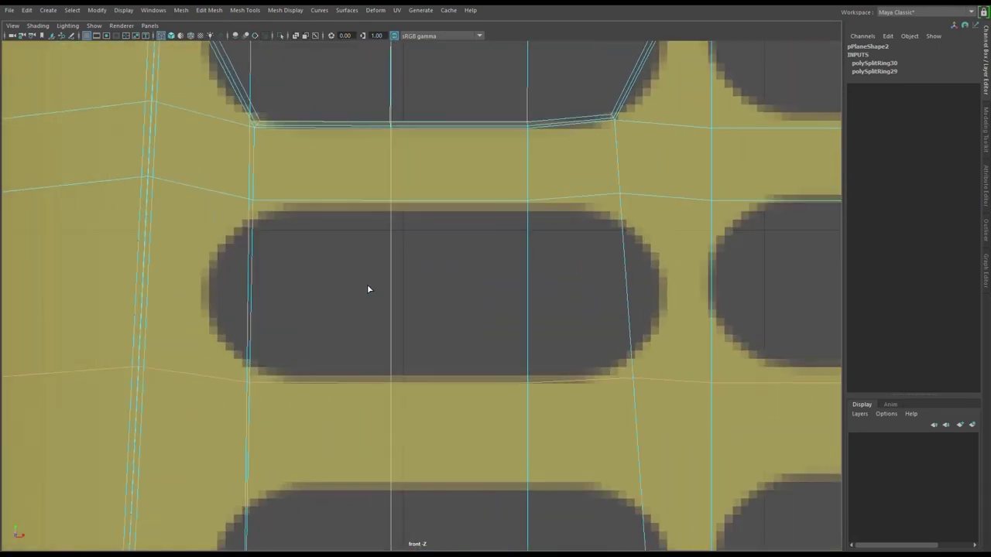
click(251, 274)
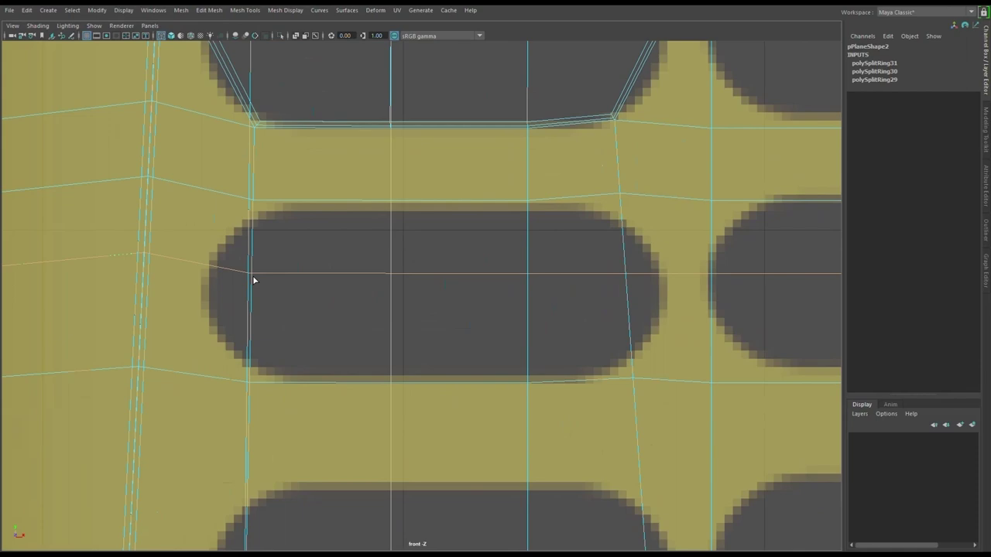
key(ctrl+z)
scroll(253, 279, down, 4)
scroll(366, 310, up, 1)
scroll(367, 308, up, 1)
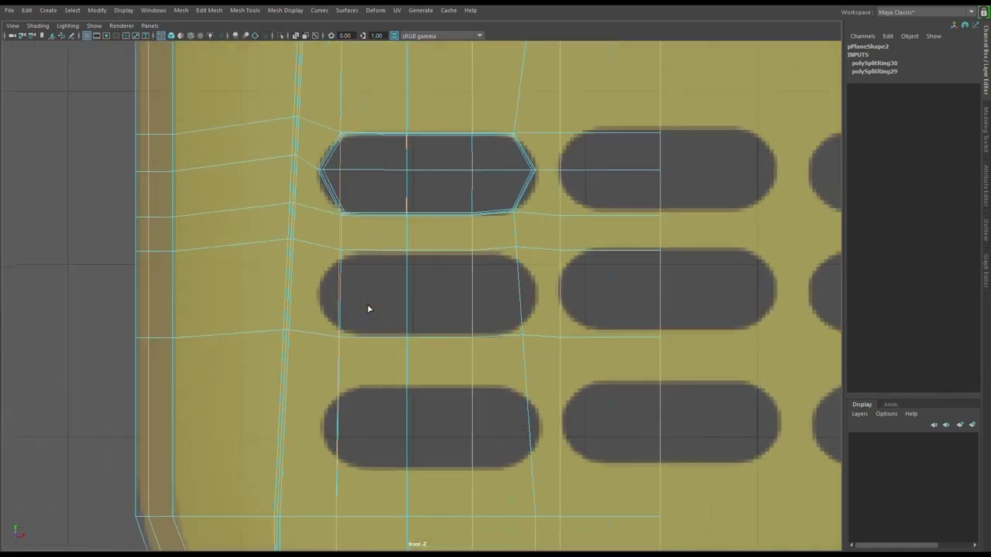
scroll(369, 309, up, 2)
click(302, 287)
scroll(325, 291, down, 4)
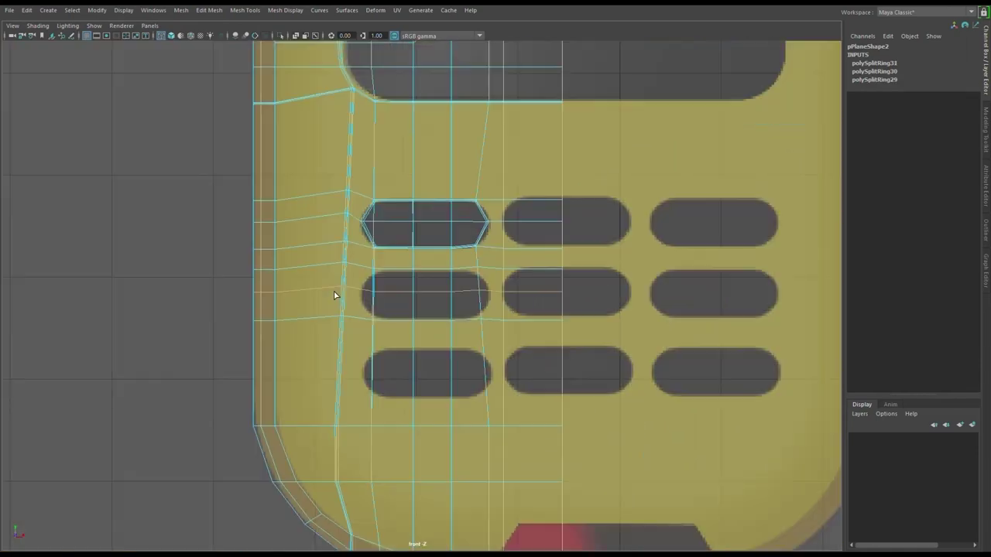
scroll(364, 321, up, 2)
scroll(369, 325, up, 2)
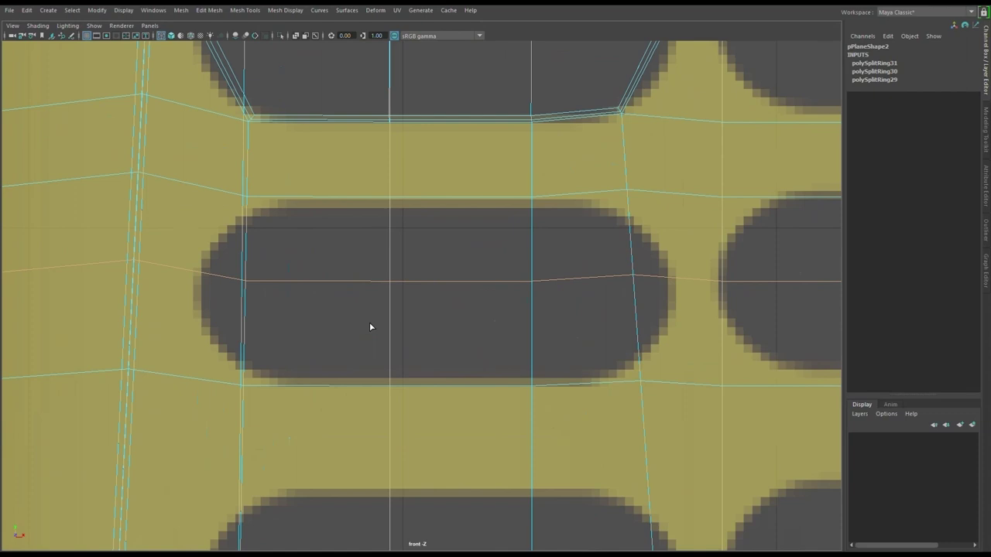
scroll(369, 326, up, 2)
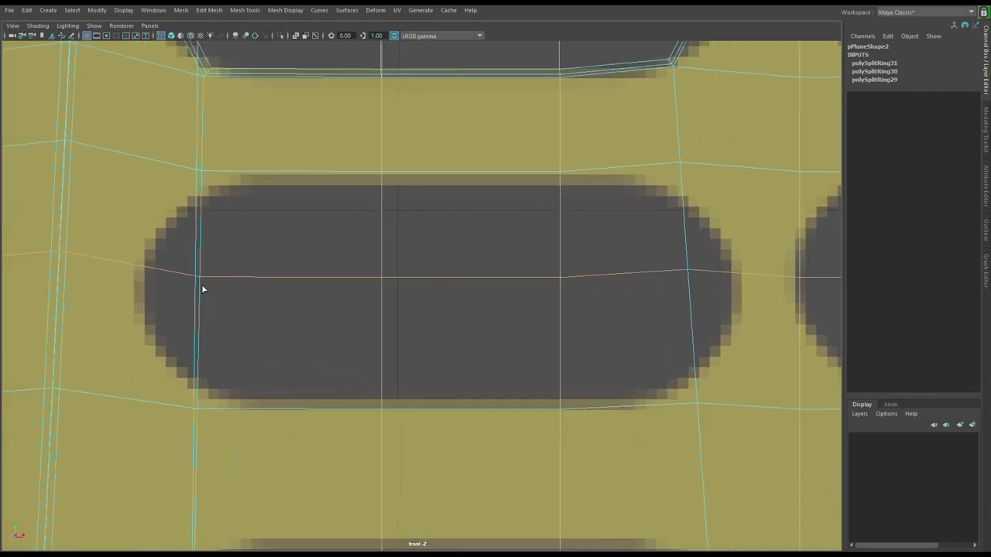
Move the lower-left corner vertex of the key below the first button onto its outline.
click(217, 282)
click(186, 256)
scroll(229, 329, up, 2)
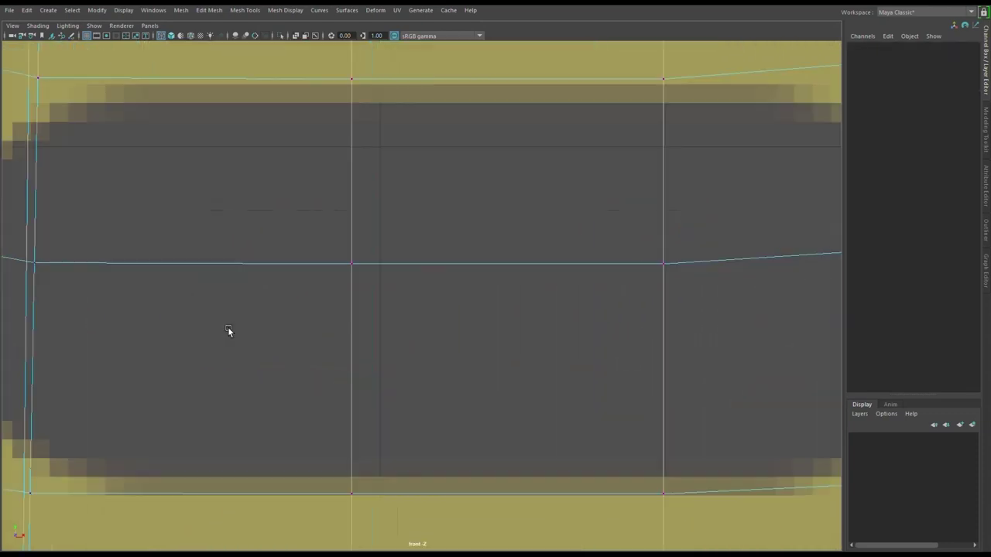
scroll(227, 327, up, 2)
scroll(228, 328, down, 10)
scroll(400, 305, up, 6)
scroll(302, 261, up, 2)
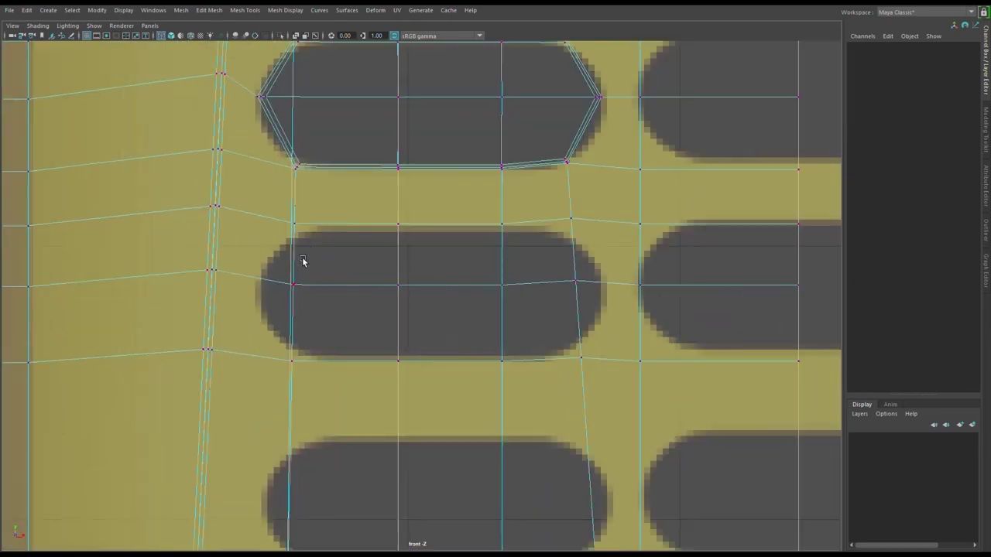
click(295, 223)
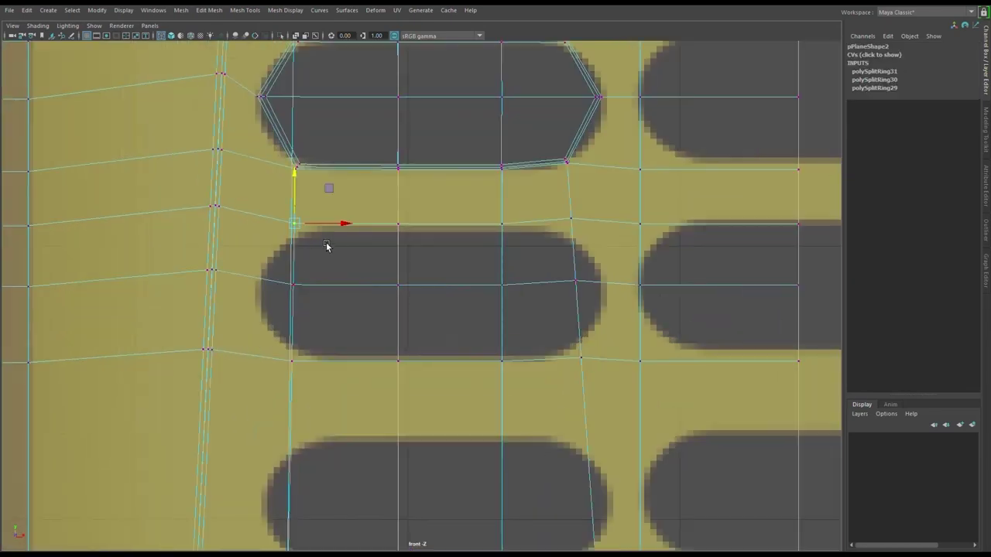
shift+click(502, 224)
click(292, 285)
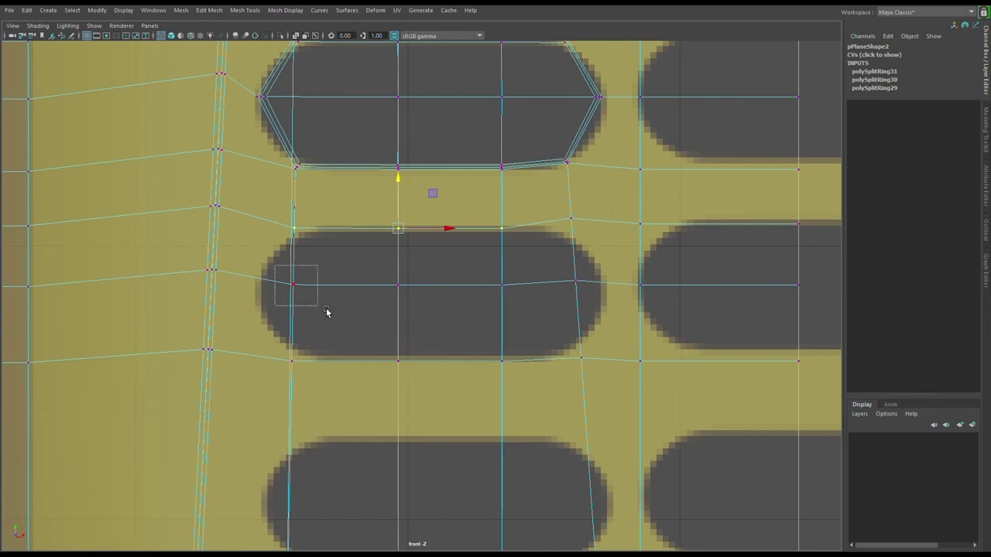
drag(342, 286, 313, 290)
Adjust that key's lower, upper and right-end vertices to match its outline.
drag(321, 377, 319, 375)
drag(302, 337, 302, 331)
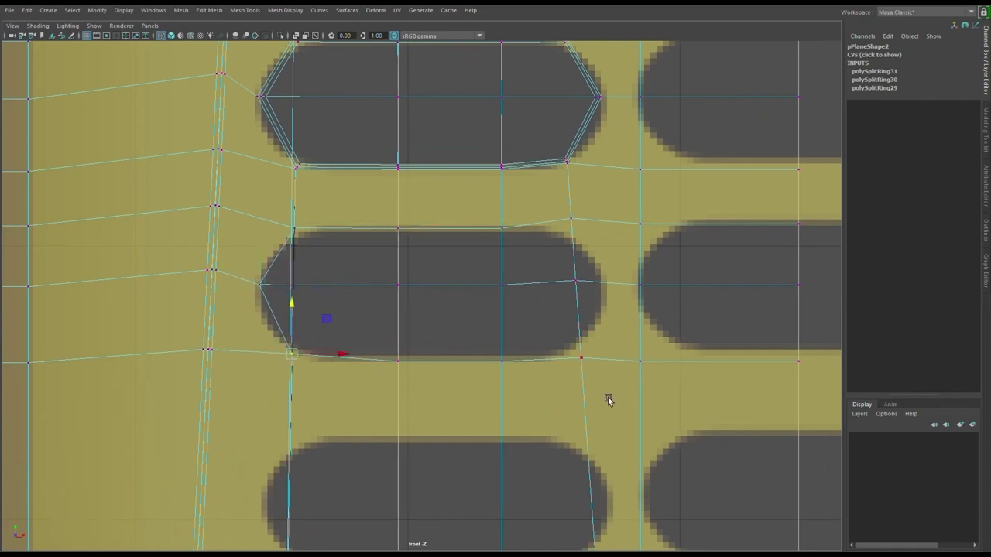
drag(620, 360, 604, 358)
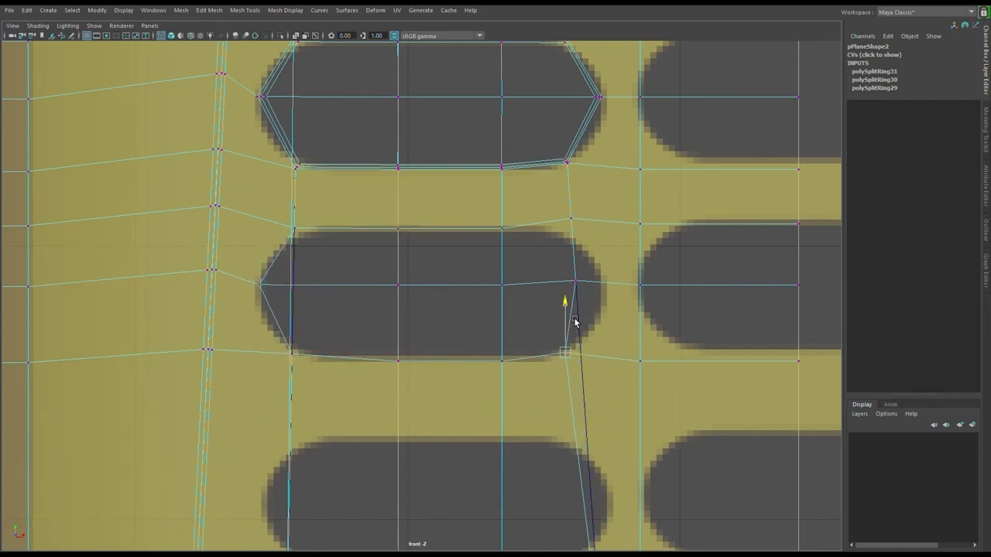
click(574, 281)
drag(619, 281, 627, 285)
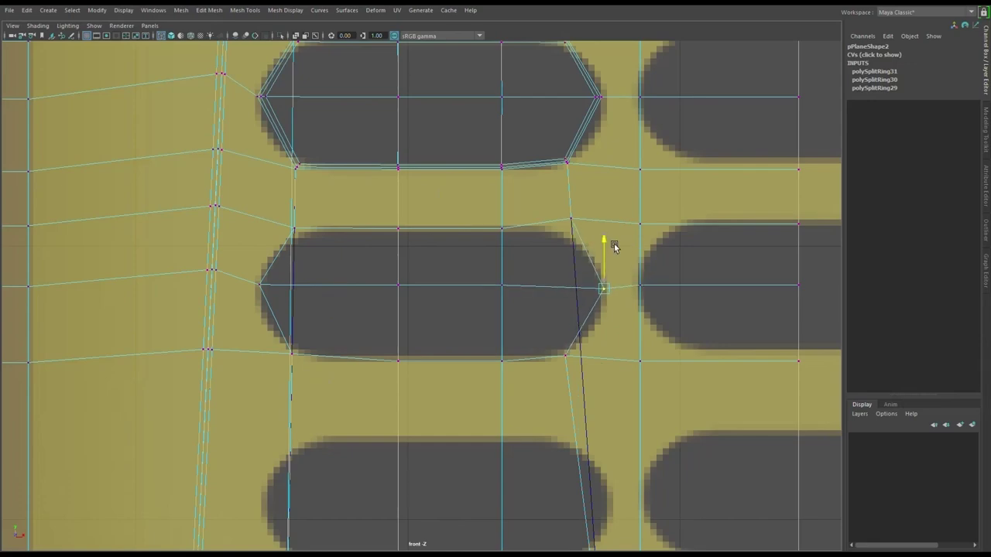
click(572, 220)
drag(573, 190, 573, 207)
Shift the next key's vertices right onto its outline and raise its top-edge vertices.
scroll(557, 372, down, 5)
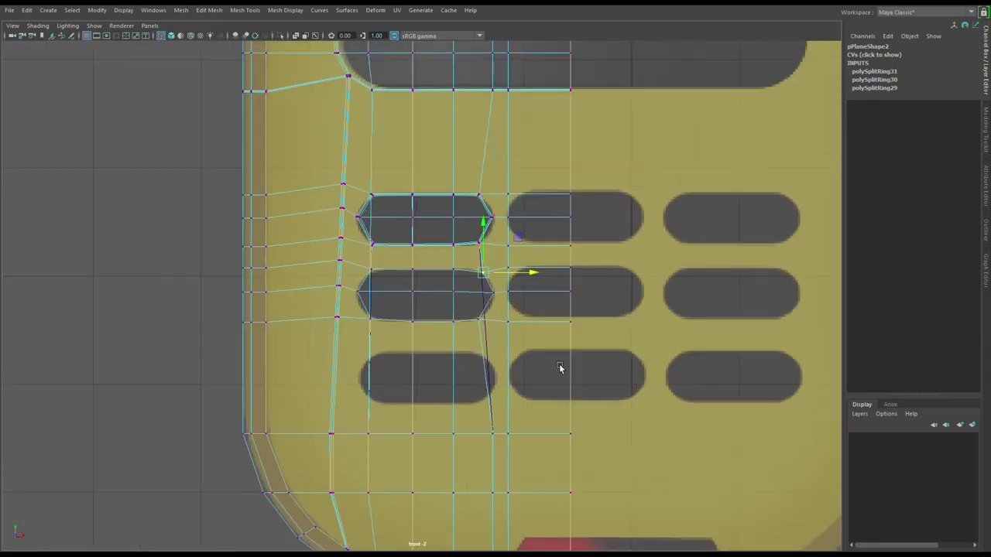
scroll(675, 250, up, 3)
scroll(674, 250, up, 3)
alt+middle_drag(620, 194, 537, 258)
mouse_move(507, 182)
mouse_down()
mouse_move(570, 234)
mouse_move(625, 219)
mouse_up()
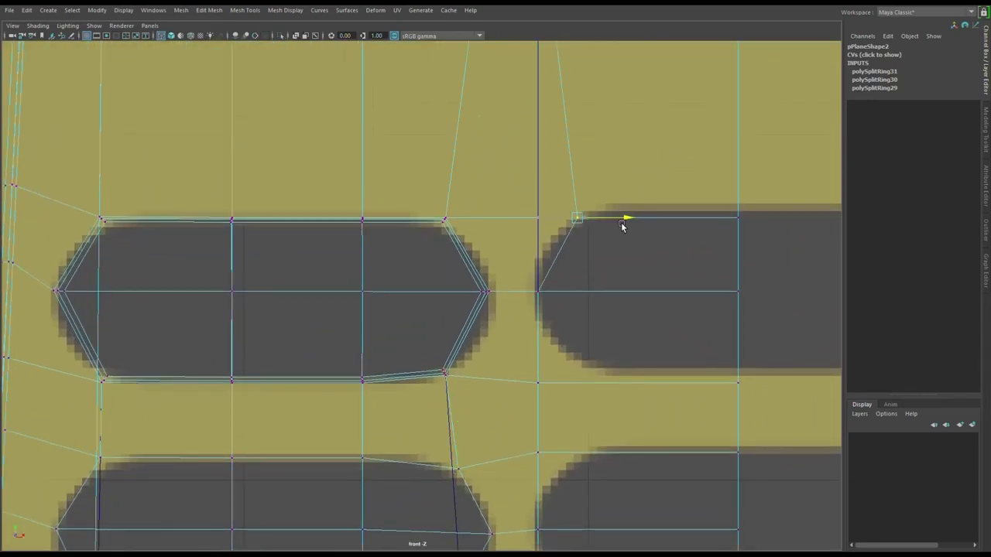
mouse_move(519, 368)
mouse_down()
mouse_move(580, 410)
mouse_move(653, 388)
mouse_up()
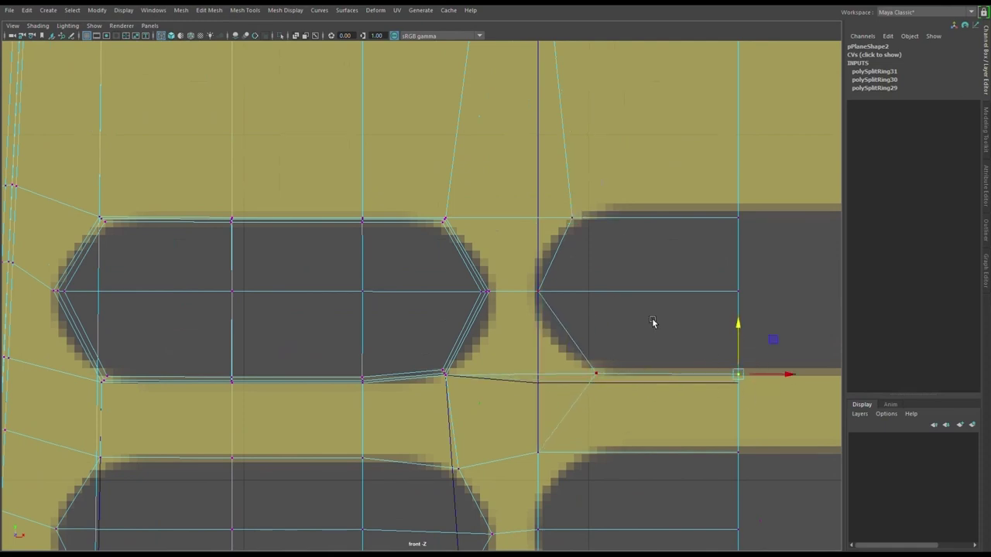
drag(540, 211, 805, 265)
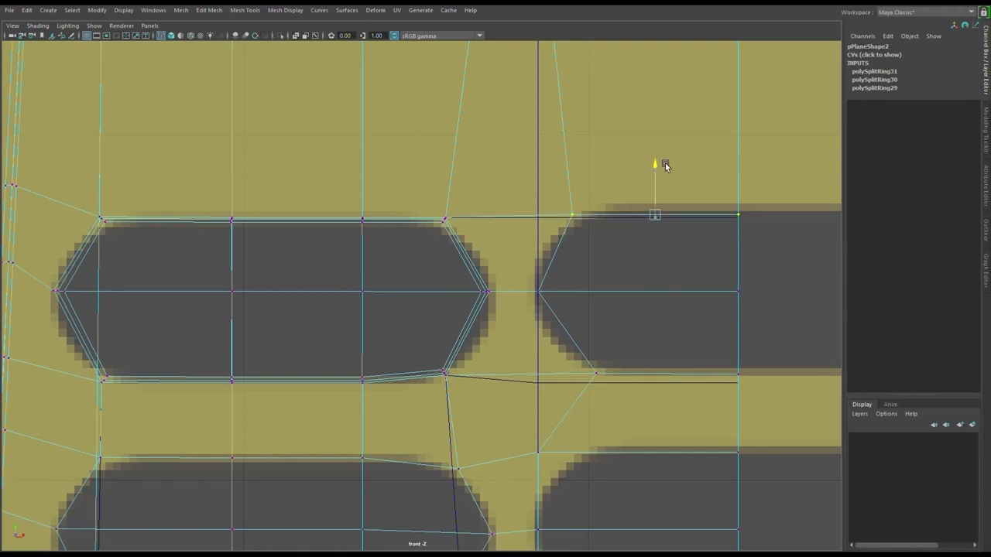
drag(664, 164, 663, 153)
drag(560, 181, 583, 170)
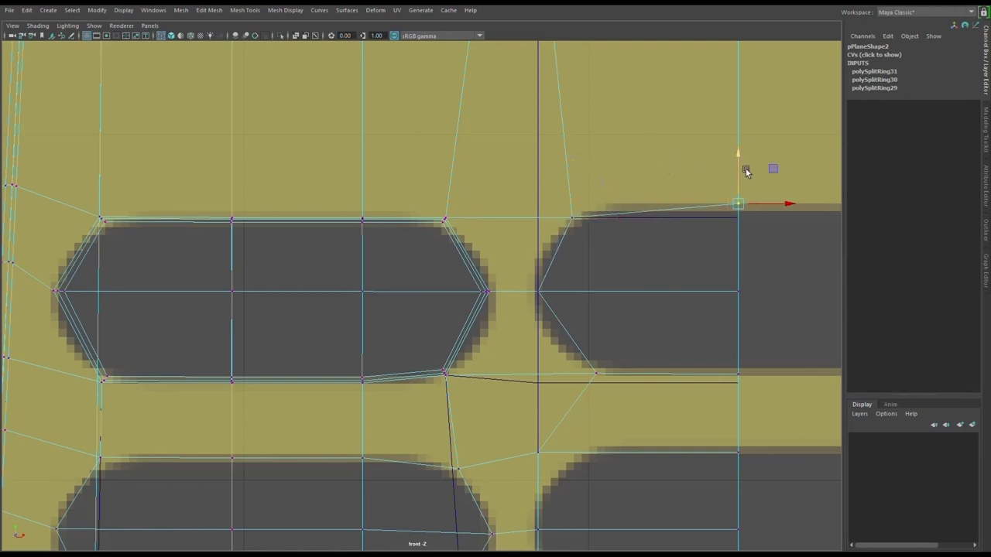
Slide the upper-corner and lower vertices right onto the adjacent key's angled left end.
alt+middle_drag(654, 322, 649, 264)
click(597, 322)
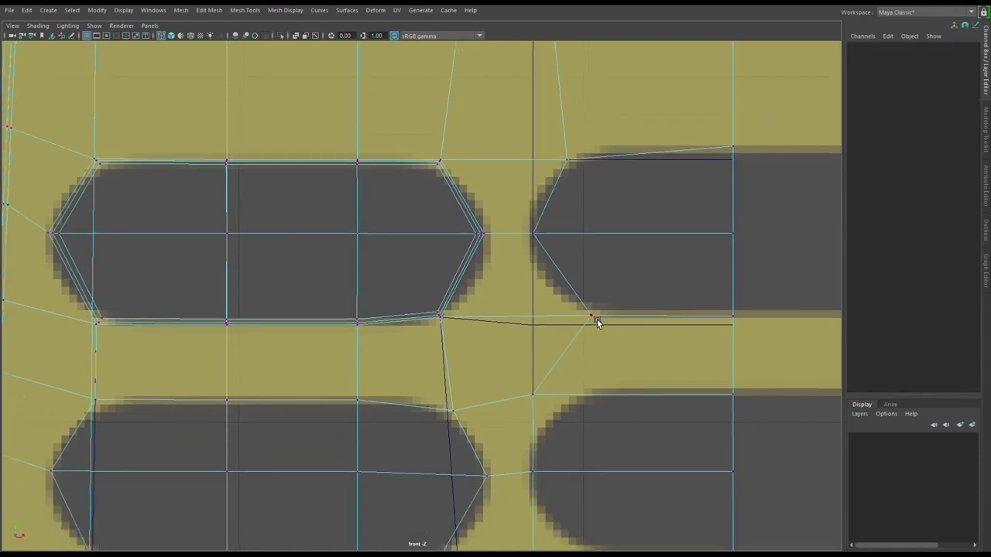
click(573, 137)
alt+middle_drag(617, 215, 525, 269)
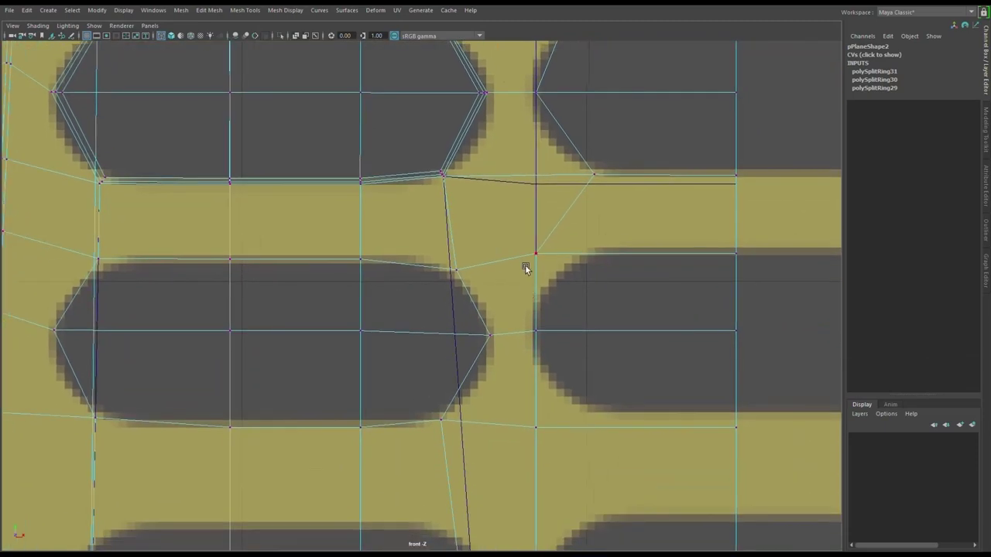
scroll(606, 302, up, 1)
scroll(665, 280, up, 1)
mouse_move(569, 239)
mouse_down()
mouse_move(637, 245)
mouse_move(601, 255)
mouse_up()
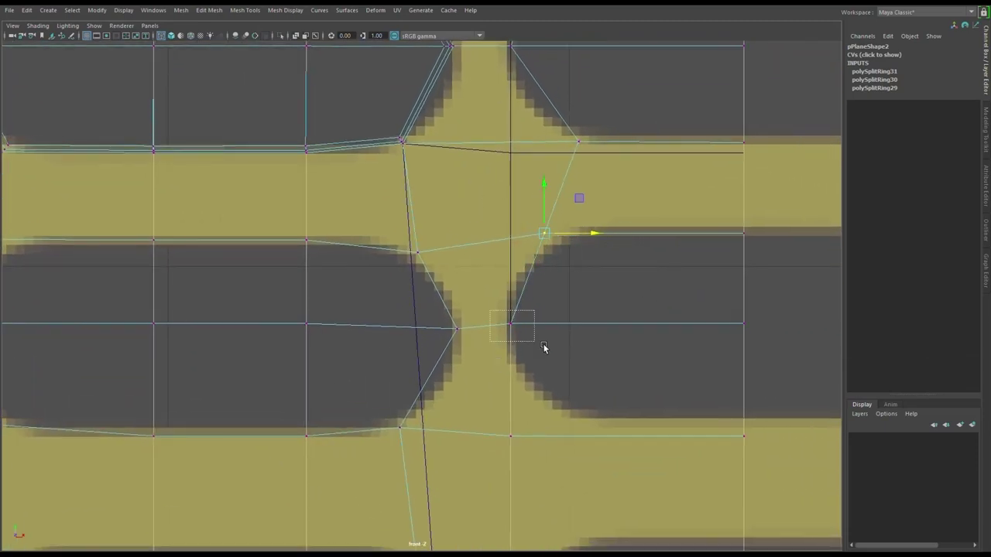
mouse_move(510, 436)
mouse_down()
mouse_move(594, 434)
mouse_move(606, 391)
mouse_up()
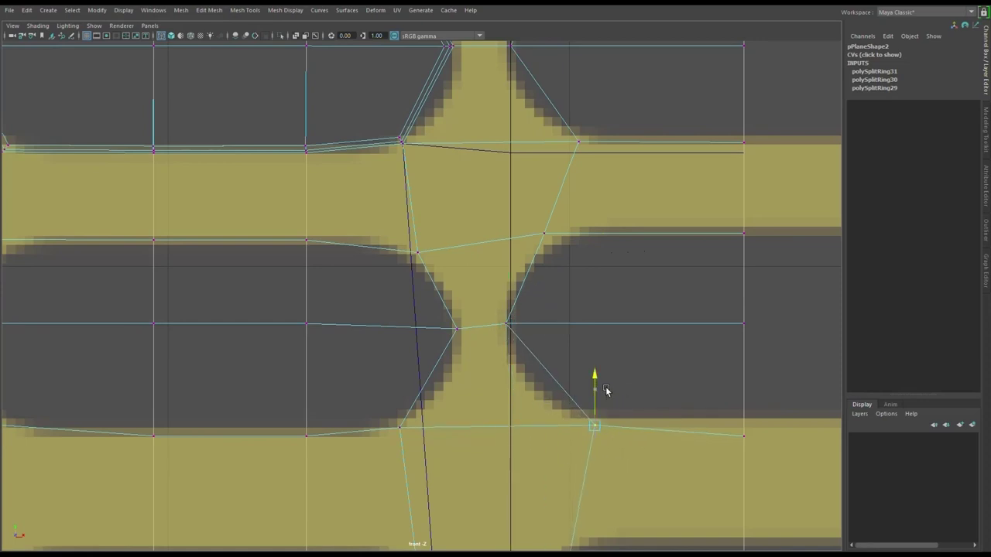
alt+middle_drag(610, 374, 626, 366)
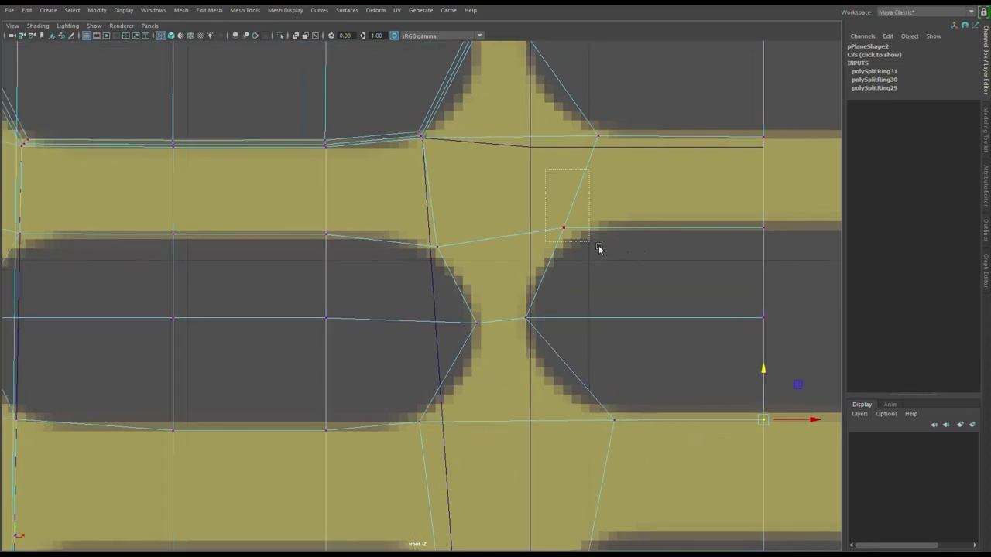
click(566, 194)
alt+middle_drag(566, 194, 737, 152)
alt+middle_drag(767, 255, 506, 237)
Insert two edge loops across the keypad, between and through the pill-hole rows.
scroll(460, 380, down, 3)
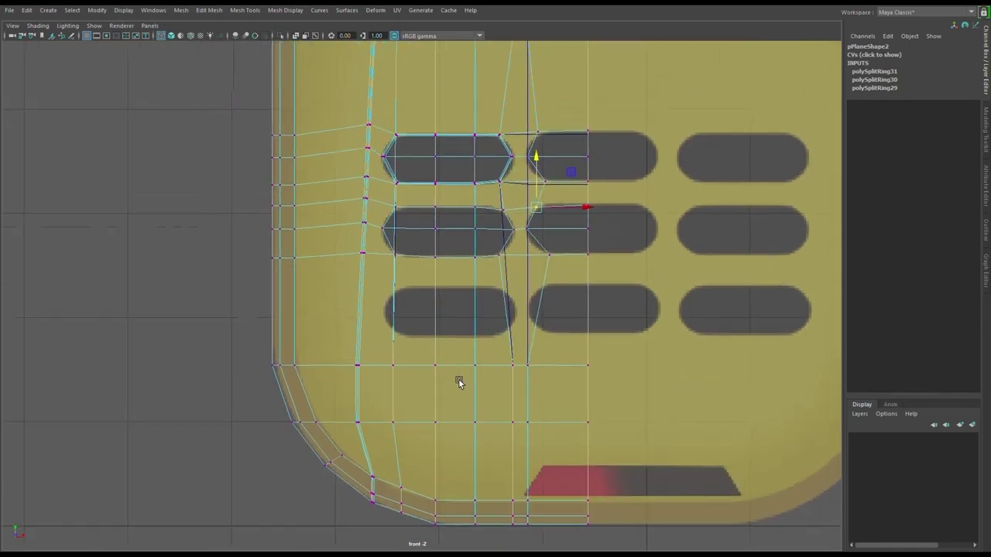
scroll(460, 392, up, 2)
scroll(292, 325, up, 2)
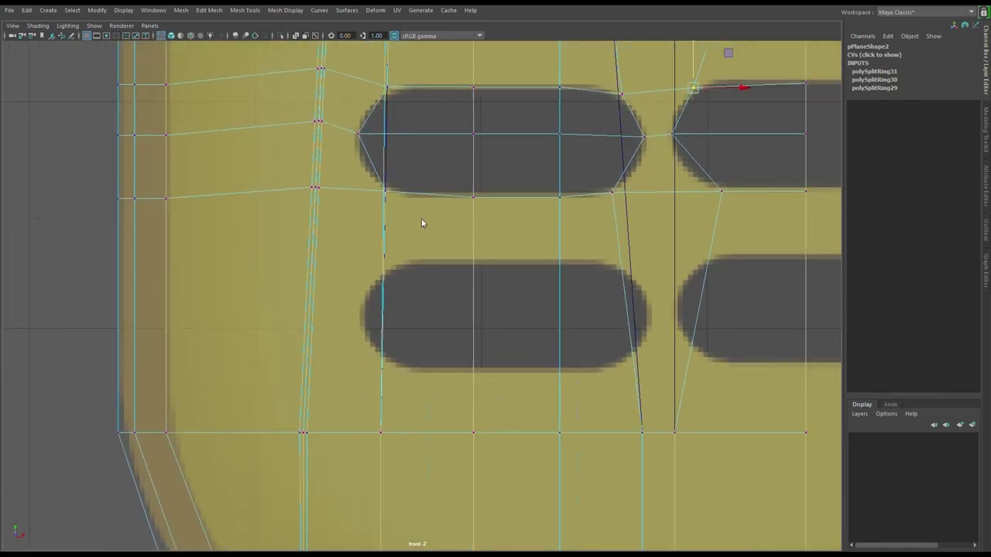
mouse_move(397, 264)
mouse_down()
mouse_move(388, 271)
mouse_move(391, 261)
mouse_up()
click(391, 380)
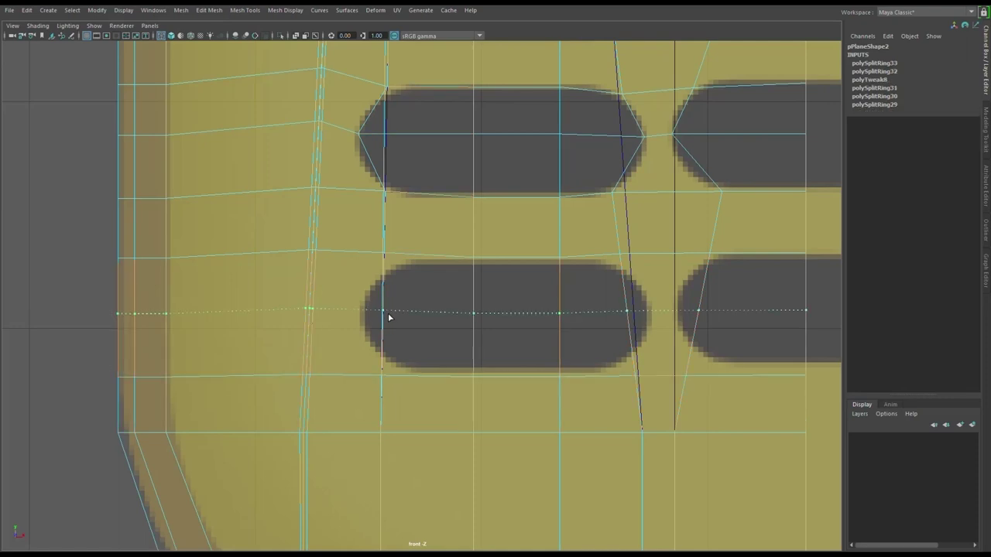
click(390, 319)
scroll(426, 310, up, 2)
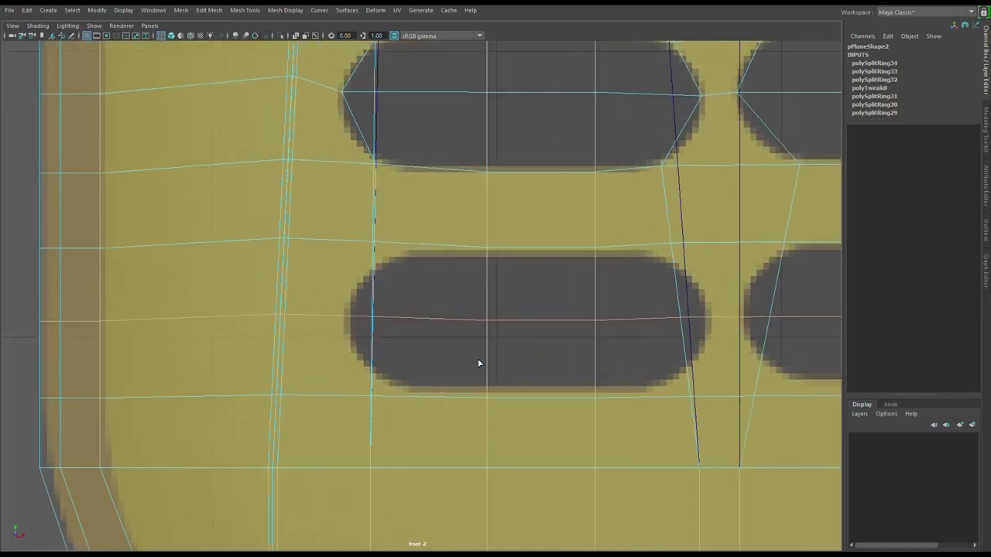
In vertex mode, slide the vertex columns inside the lower and upper pills left toward their ends.
key(F9)
click(375, 242)
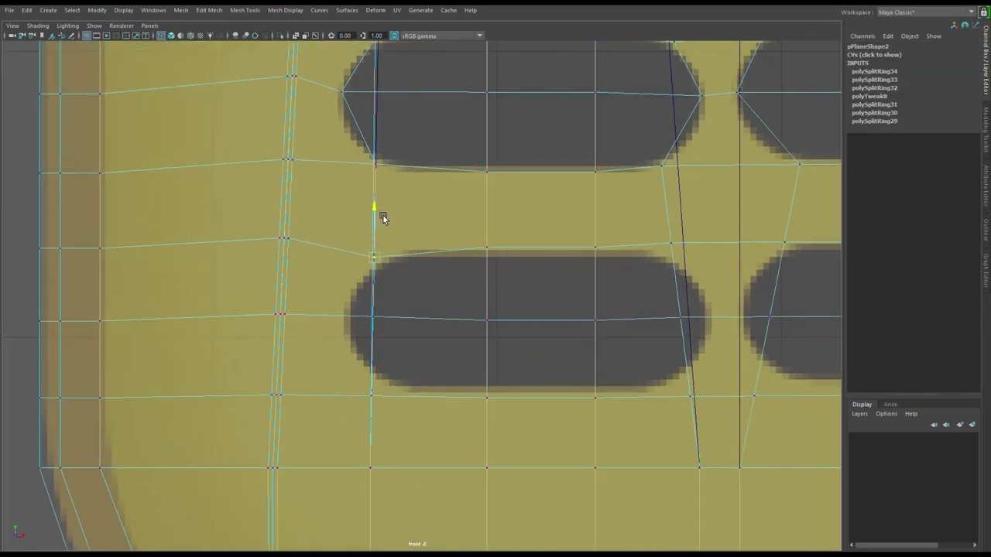
drag(427, 228, 511, 422)
drag(538, 324, 470, 323)
alt+middle_drag(518, 54, 514, 139)
drag(515, 109, 449, 267)
drag(529, 194, 471, 197)
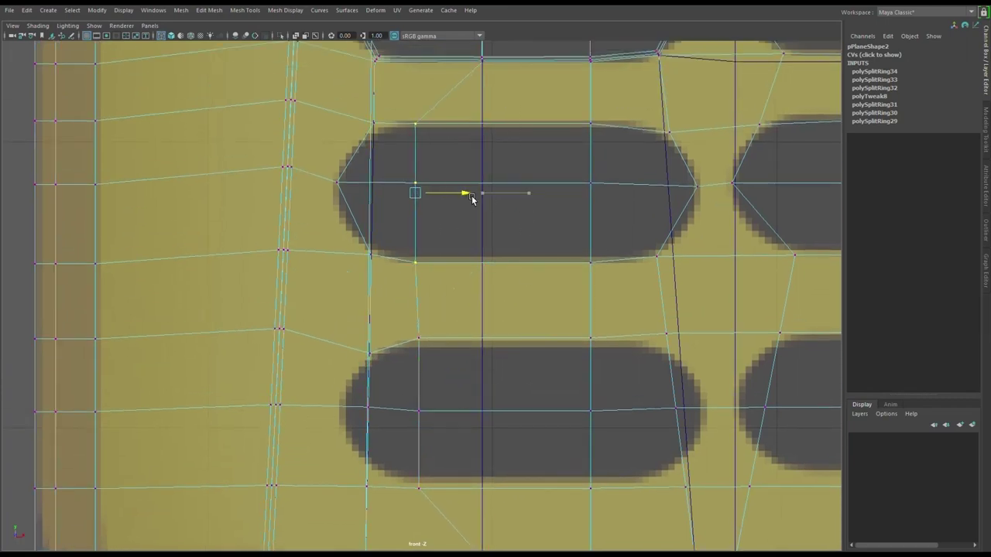
mouse_move(488, 189)
alt+middle_down()
mouse_move(515, 392)
mouse_move(593, 307)
alt+middle_up()
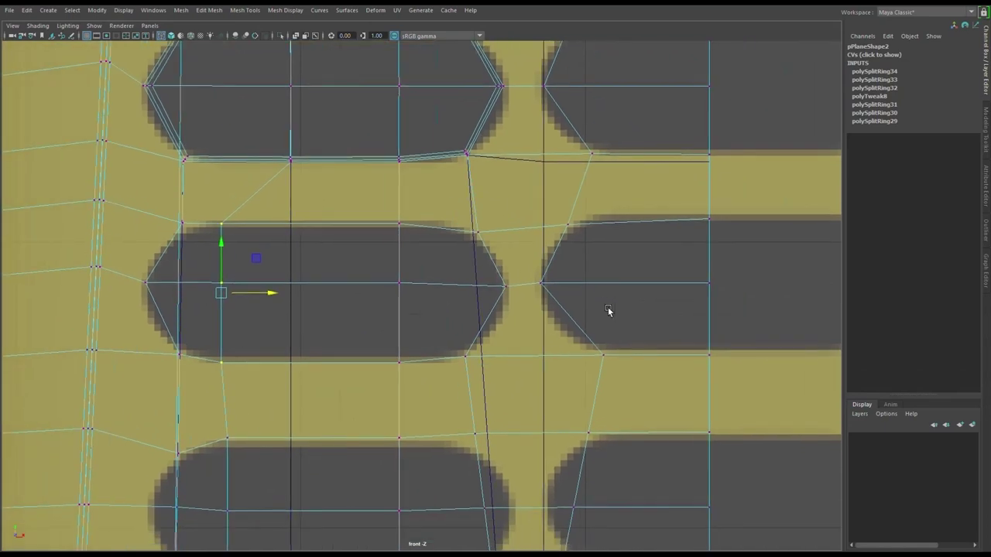
scroll(526, 316, up, 2)
Move the other pill vertex columns right and pull the right-edge vertex out to the tip.
drag(517, 376, 517, 377)
mouse_move(511, 262)
mouse_down()
mouse_move(543, 264)
mouse_move(553, 276)
mouse_up()
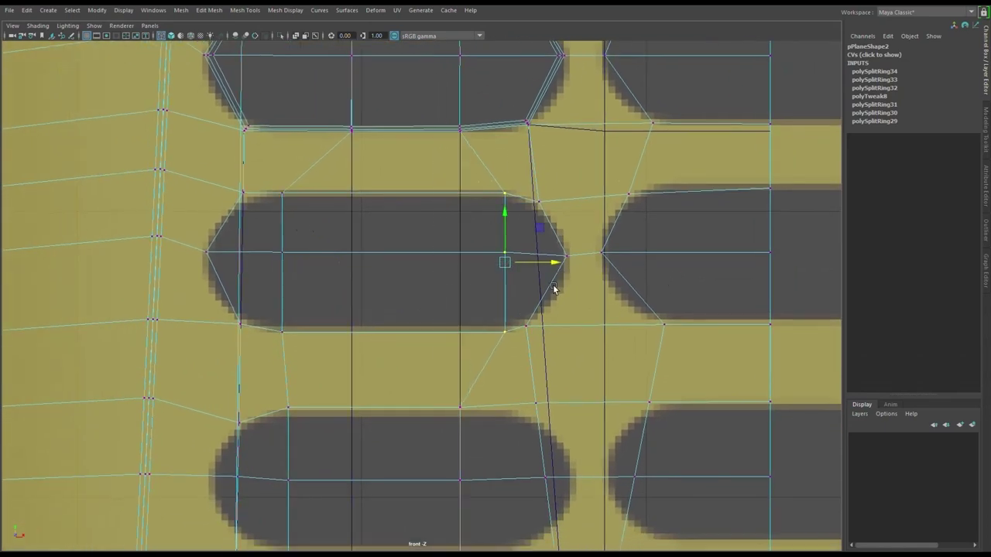
alt+middle_drag(552, 277, 582, 199)
drag(447, 312, 551, 462)
mouse_move(548, 408)
mouse_down()
mouse_move(599, 411)
mouse_move(569, 391)
mouse_up()
drag(617, 408, 633, 408)
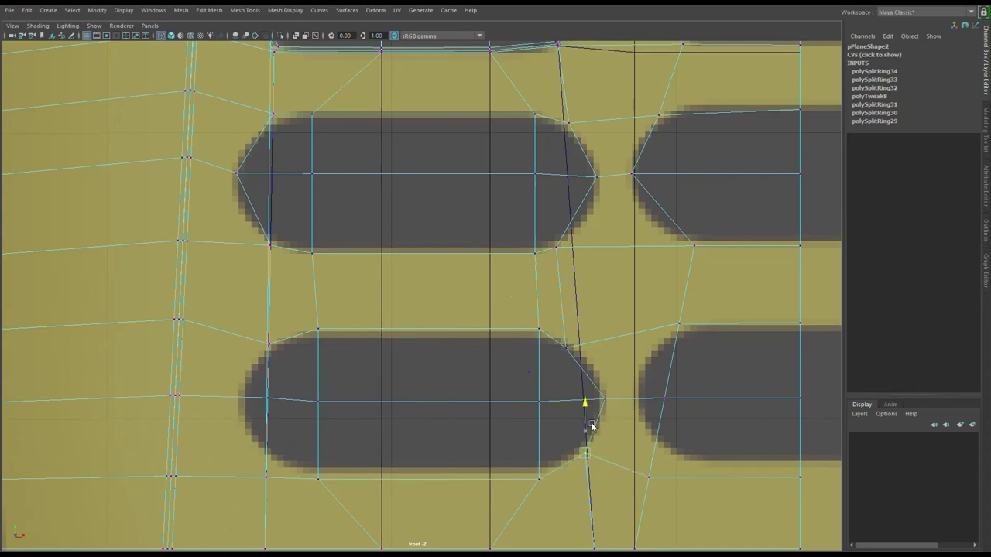
Fit the lower-left pill: move its middle-left vertex to the tip and align top and bottom edges.
alt+middle_drag(639, 463, 726, 381)
click(357, 368)
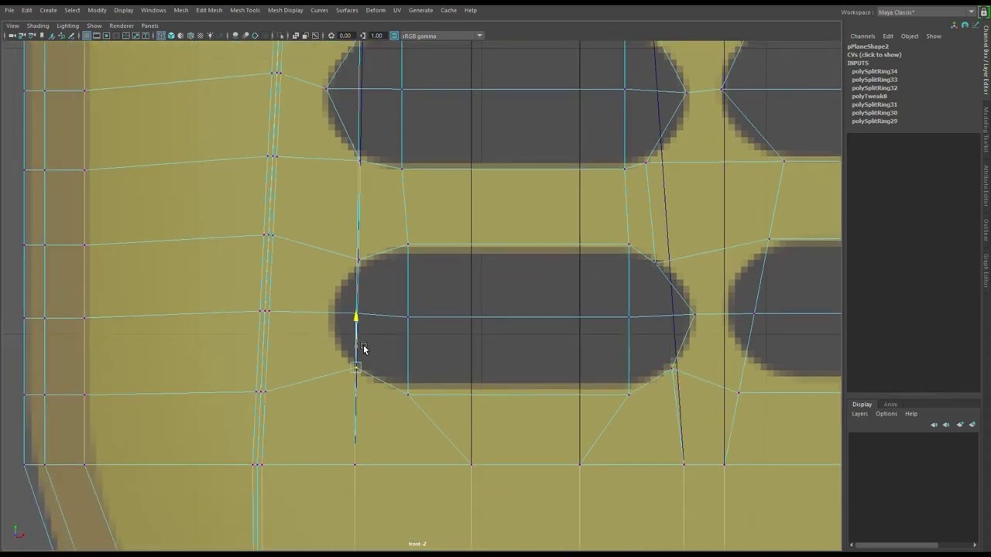
click(355, 315)
drag(387, 315, 362, 315)
alt+middle_drag(529, 422, 517, 383)
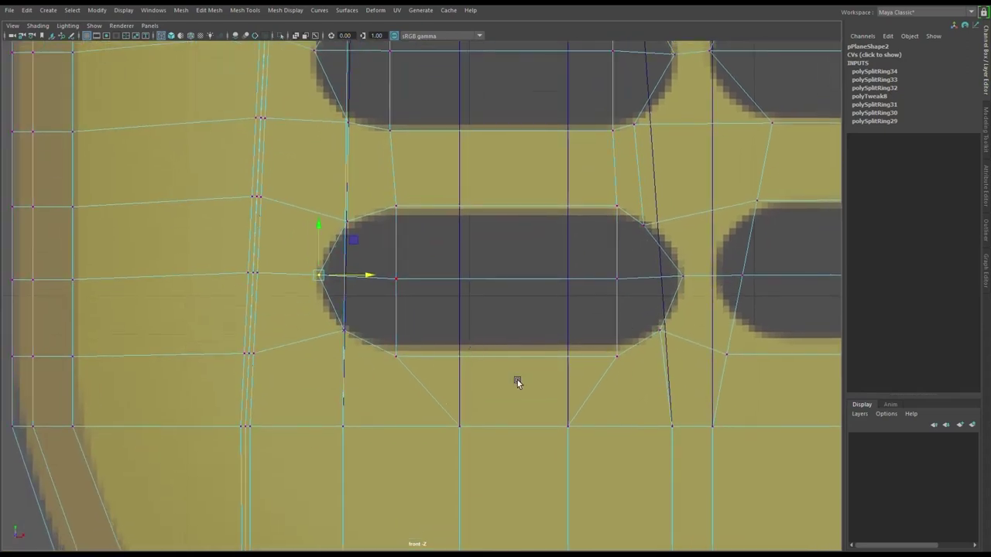
drag(636, 233, 636, 233)
drag(516, 171, 518, 175)
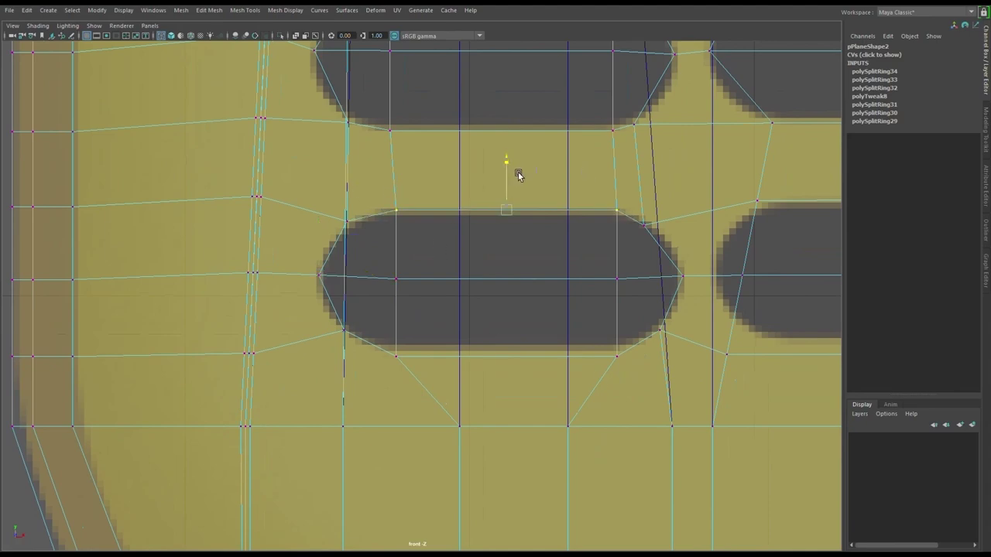
alt+middle_drag(518, 173, 515, 165)
drag(375, 336, 658, 386)
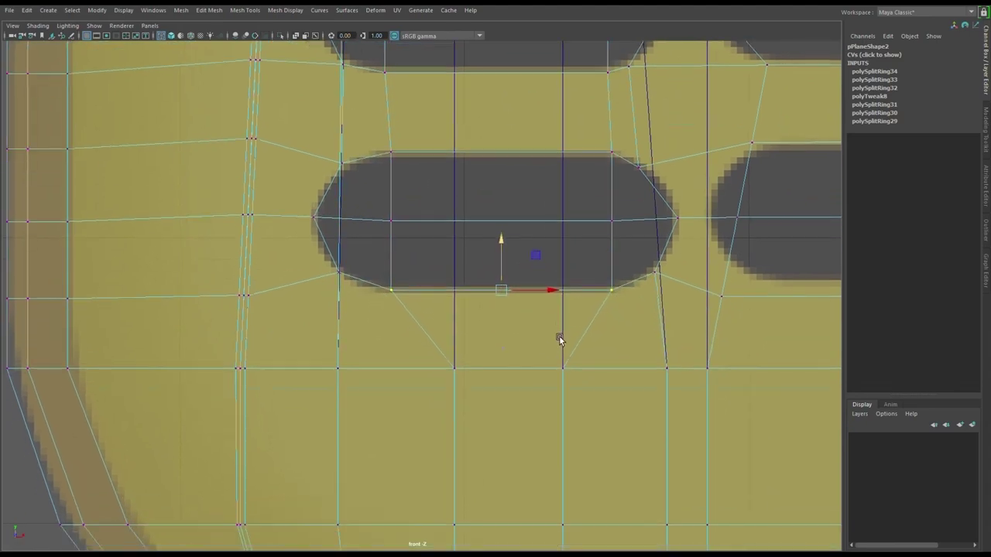
scroll(586, 376, down, 5)
scroll(590, 373, up, 3)
scroll(590, 373, up, 3)
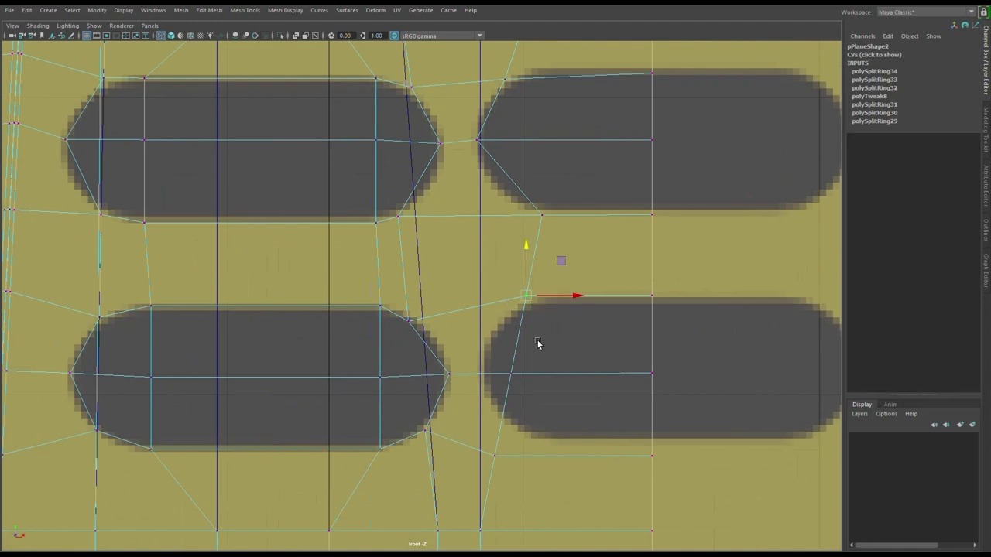
drag(528, 261, 533, 265)
Move the neighbouring pill's corner vertex and the row under the right pill onto their outlines.
click(542, 390)
drag(499, 364, 560, 376)
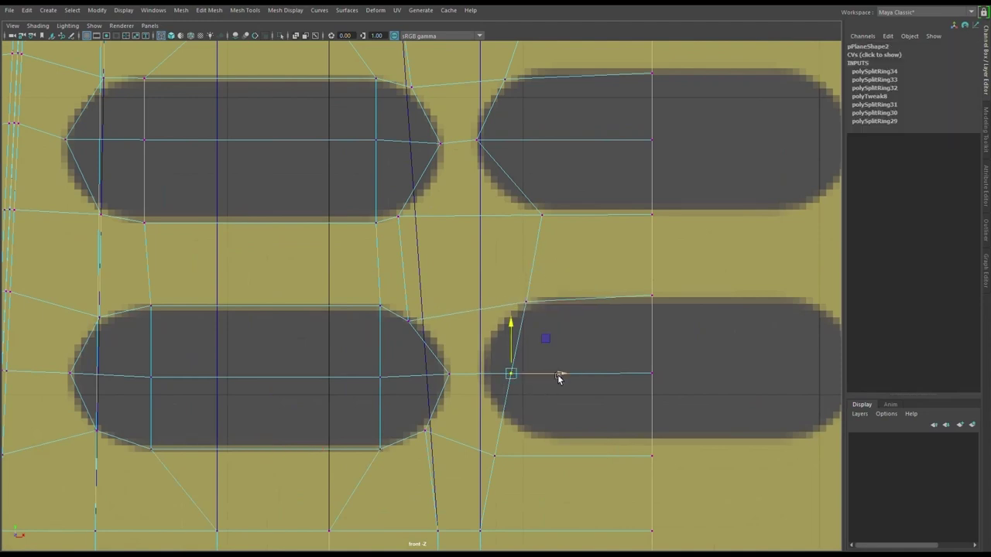
mouse_move(560, 376)
middle_down()
mouse_move(531, 372)
mouse_move(493, 324)
middle_up()
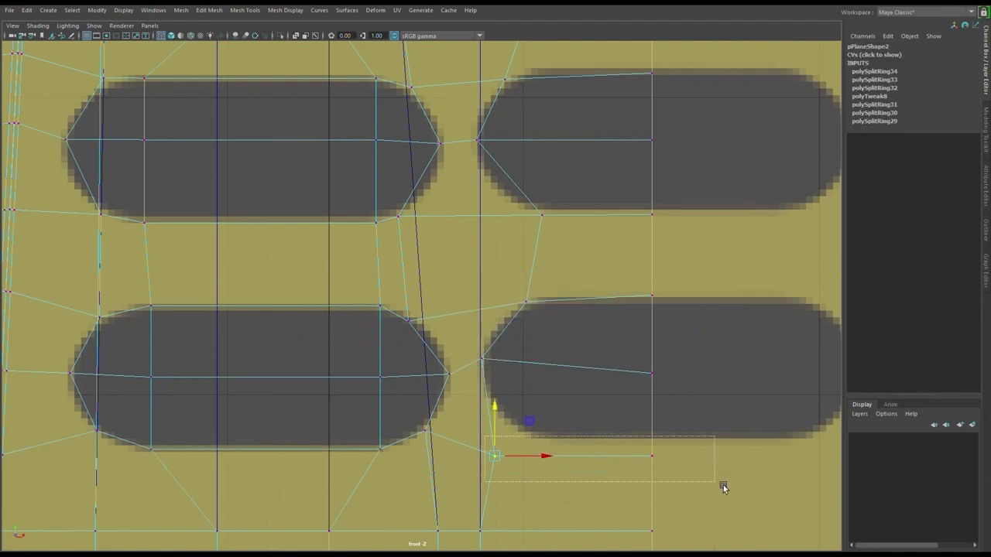
drag(723, 487, 721, 486)
drag(571, 432, 569, 416)
drag(570, 451, 587, 451)
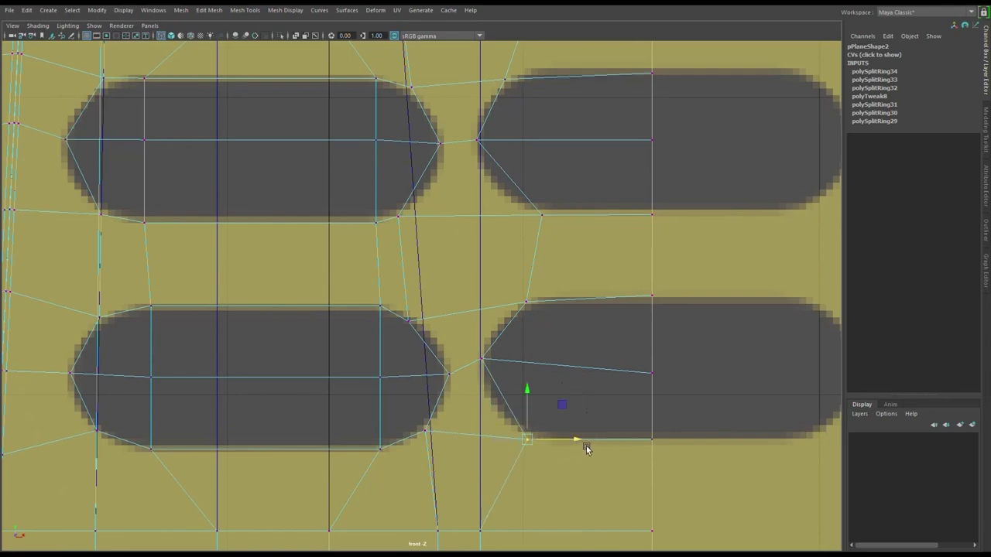
drag(490, 321, 490, 335)
scroll(550, 405, down, 5)
scroll(550, 372, up, 1)
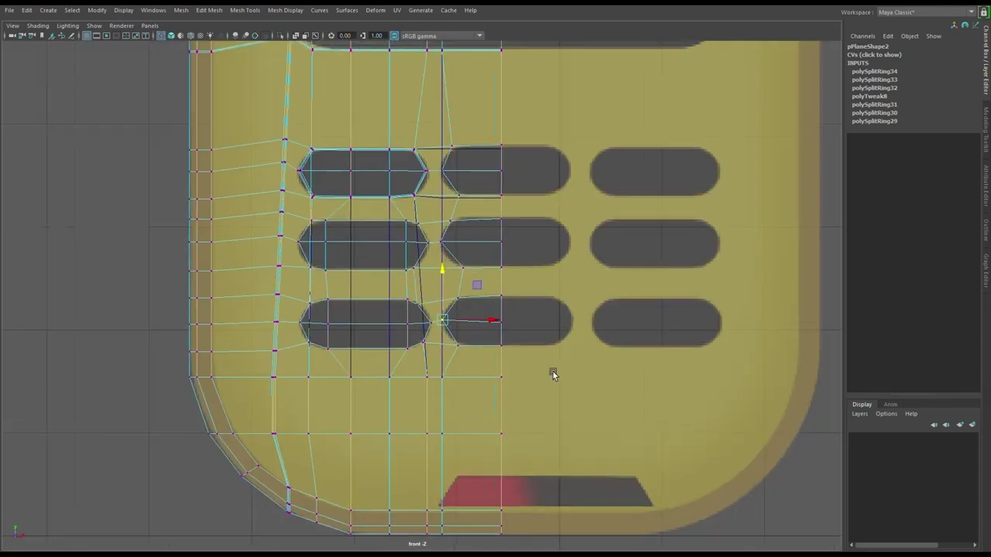
scroll(541, 370, up, 3)
scroll(511, 328, up, 2)
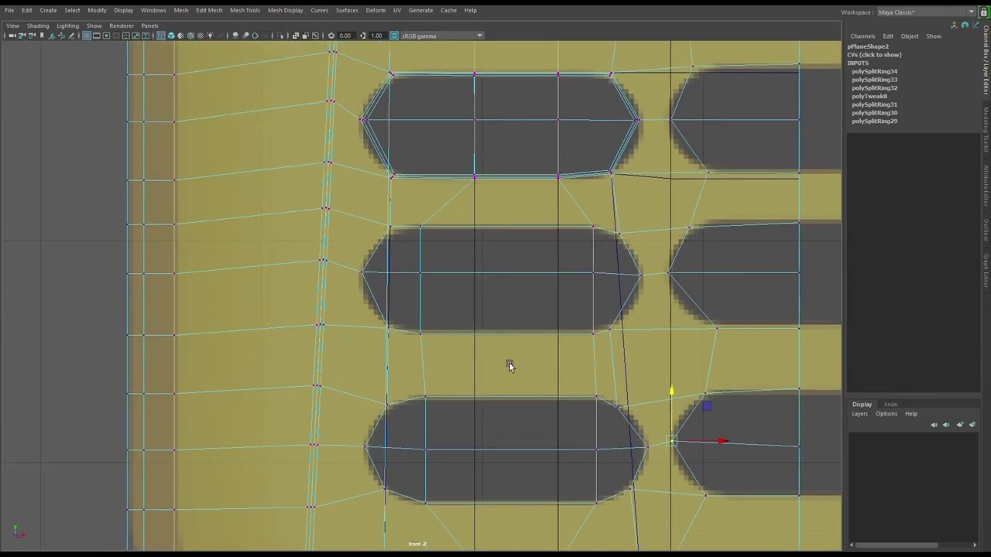
In face mode, select the middle, lower and right-hand capsule key faces and extrude them together.
key(F8)
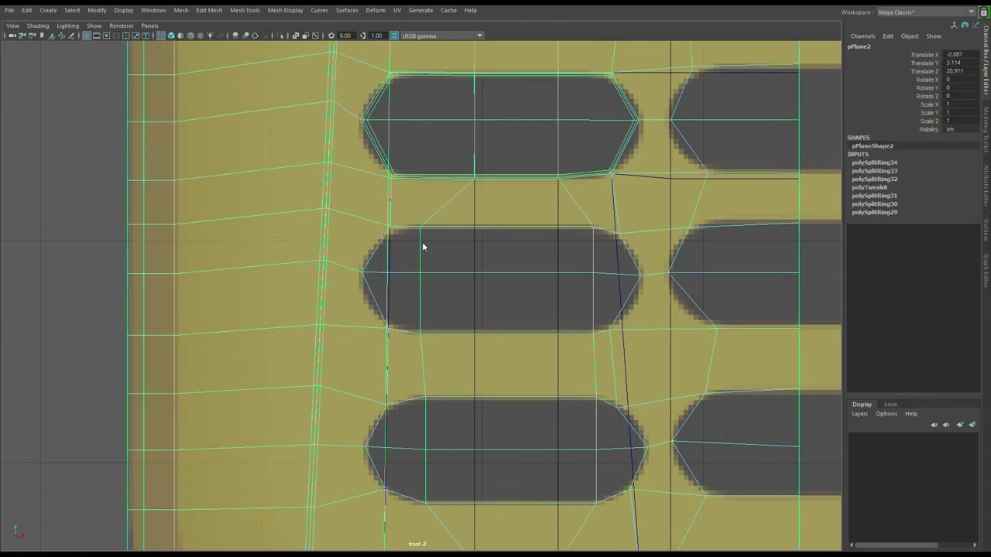
key(F11)
mouse_move(405, 266)
mouse_down()
mouse_move(615, 254)
mouse_move(407, 294)
mouse_up()
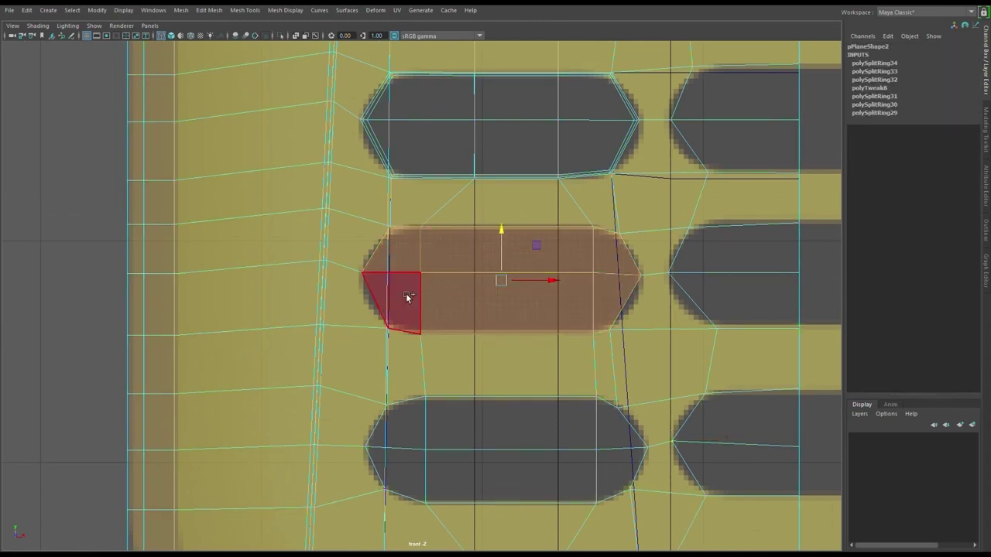
mouse_move(501, 408)
shift+mouse_down()
mouse_move(388, 431)
mouse_move(527, 440)
mouse_move(642, 464)
shift+mouse_up()
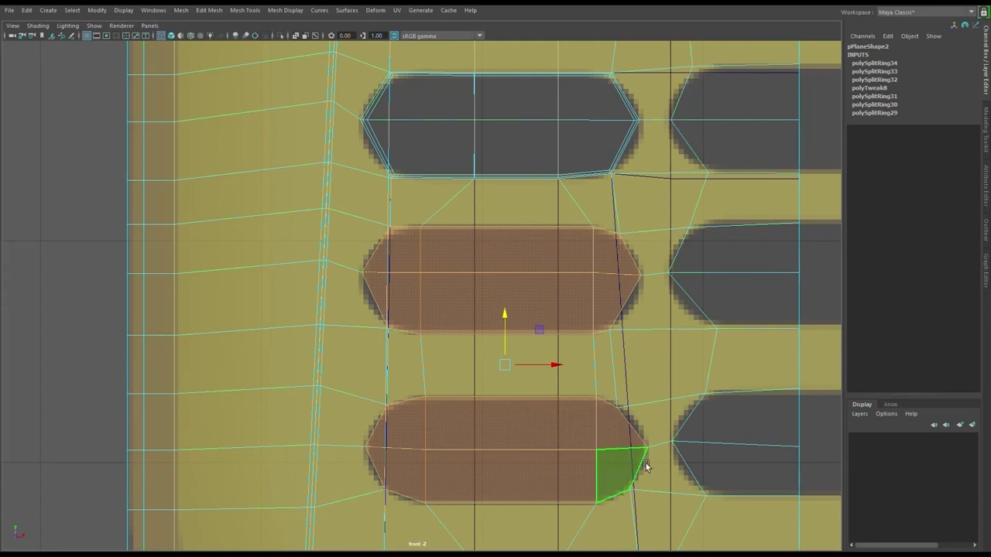
alt+middle_drag(757, 222, 572, 222)
mouse_move(571, 222)
shift+mouse_down()
mouse_move(552, 224)
mouse_move(554, 474)
shift+mouse_up()
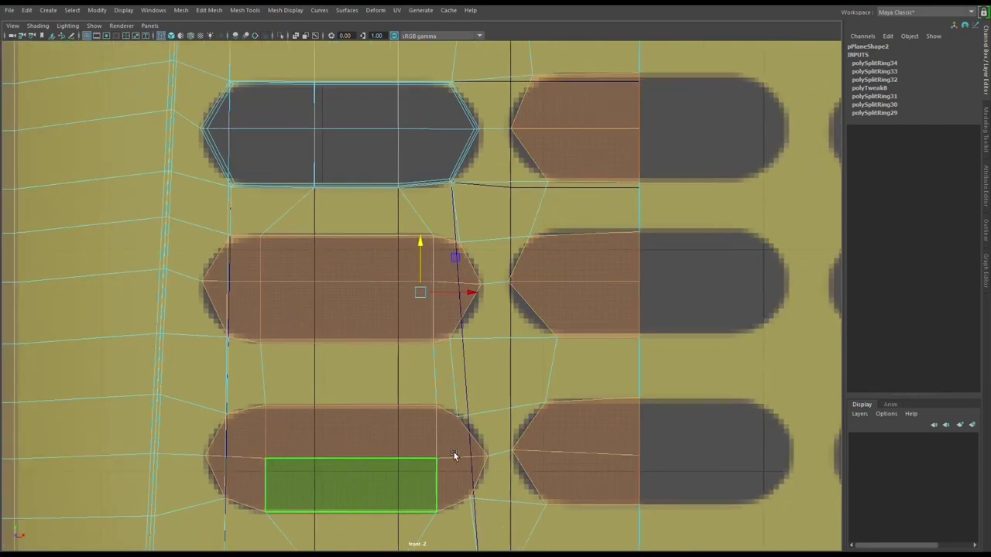
alt+middle_drag(429, 450, 560, 473)
scroll(503, 388, up, 3)
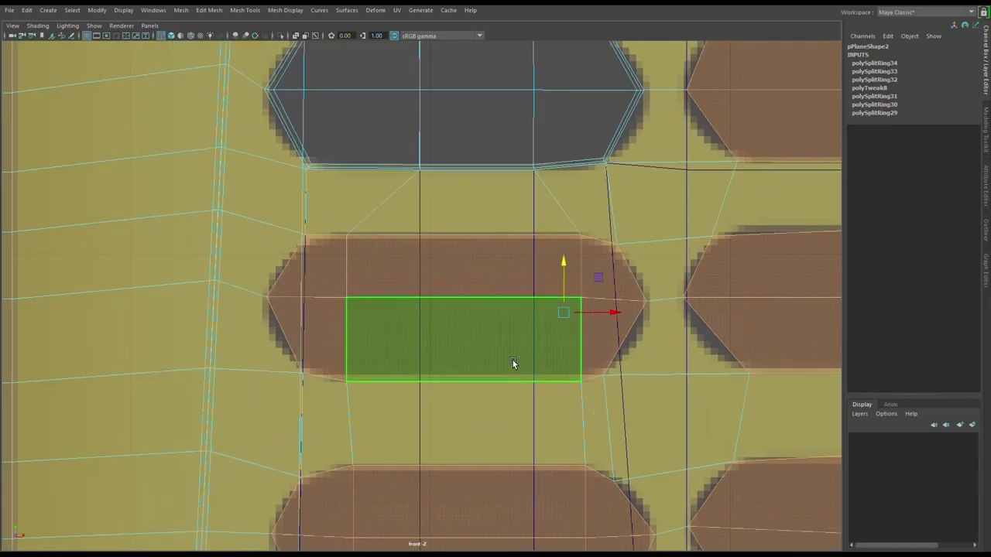
key(ctrl+e)
scroll(551, 338, down, 5)
scroll(505, 291, up, 2)
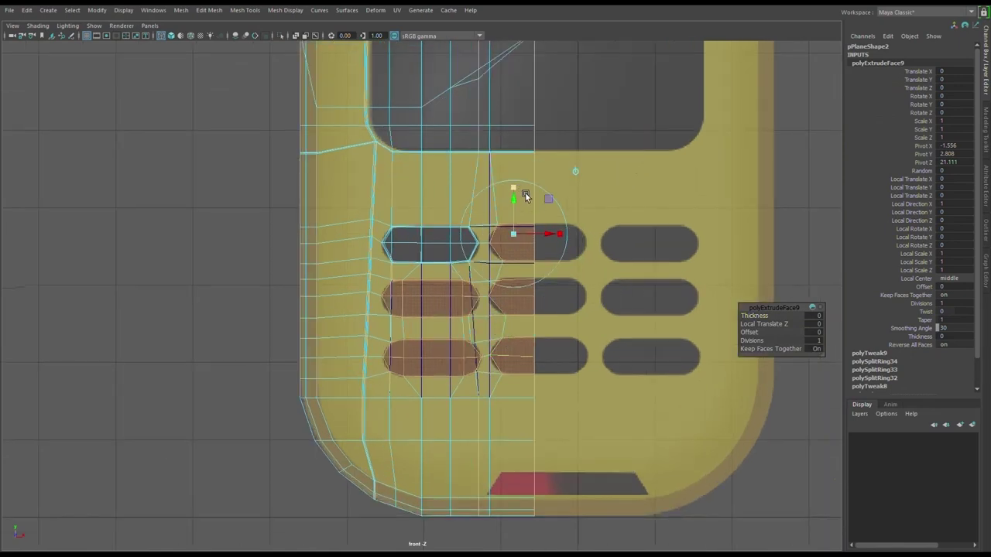